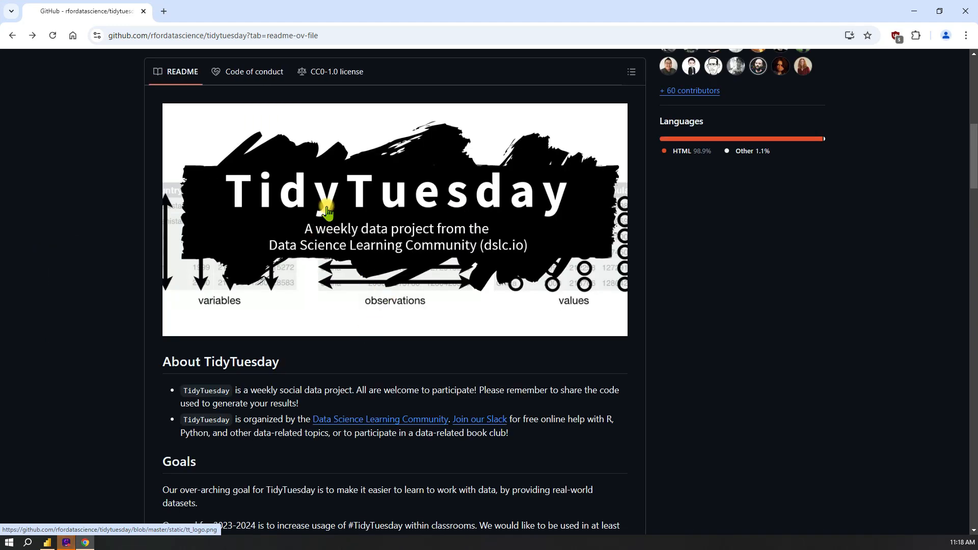
Step: Find the DataSets section in the TidyTuesday README and open the 2023 datasets folder
scroll(378, 348, "down", 4)
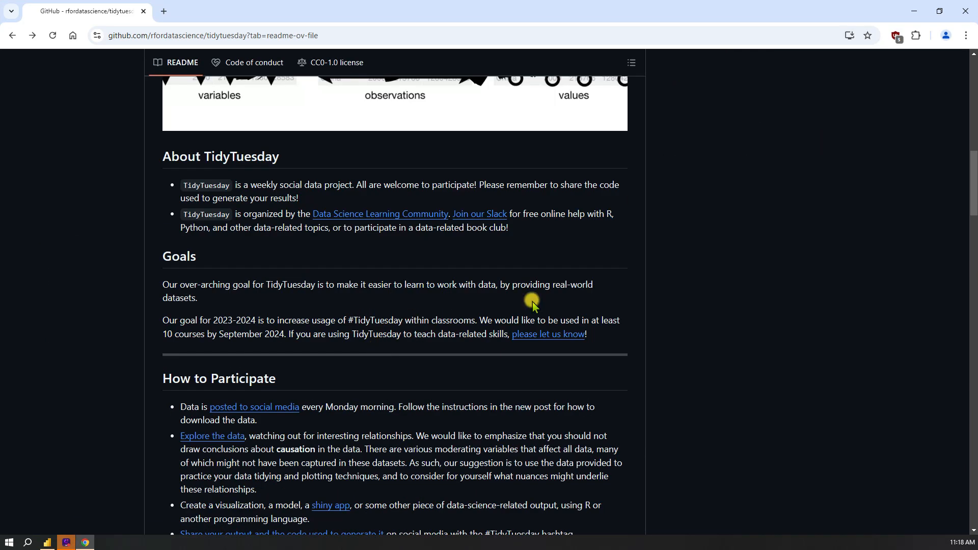
scroll(607, 286, "down", 8)
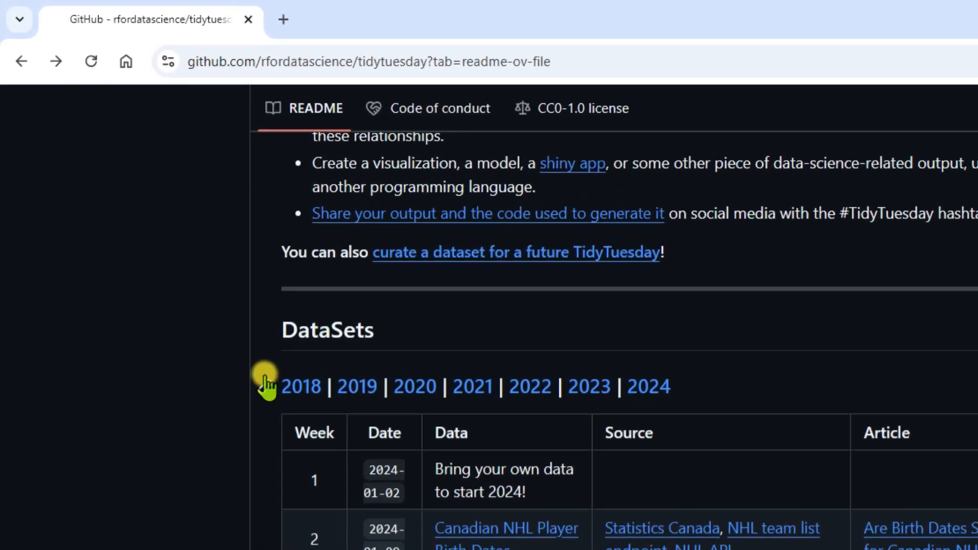
left_click(154, 223)
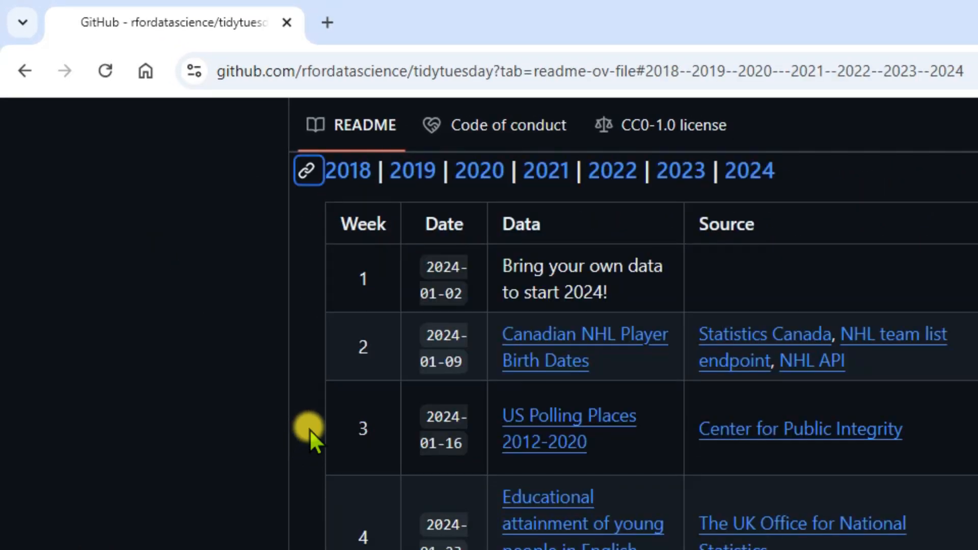
scroll(310, 429, "up", 4)
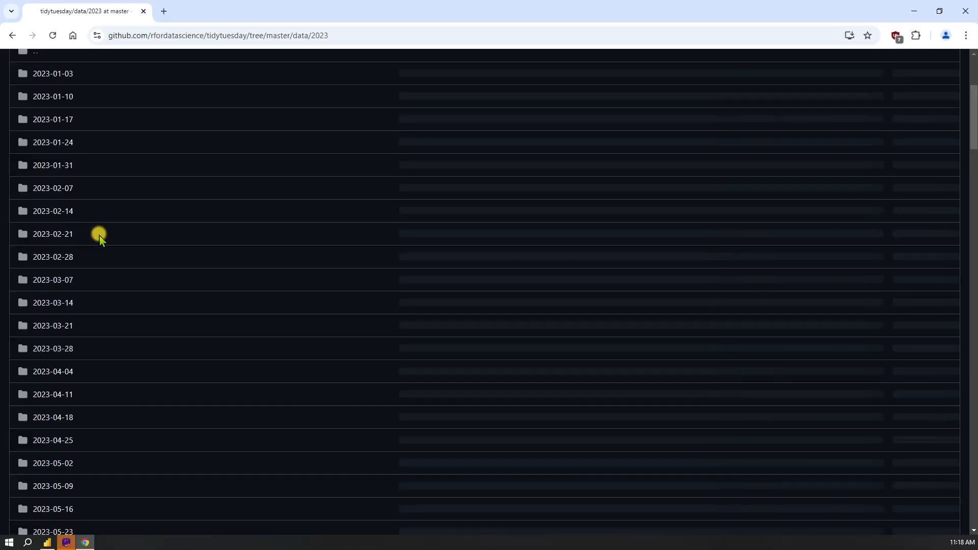
Step: Locate the 2023-06-20 dataset among the 2023 folders in the repository's file tree and open it
scroll(99, 235, "down", 4)
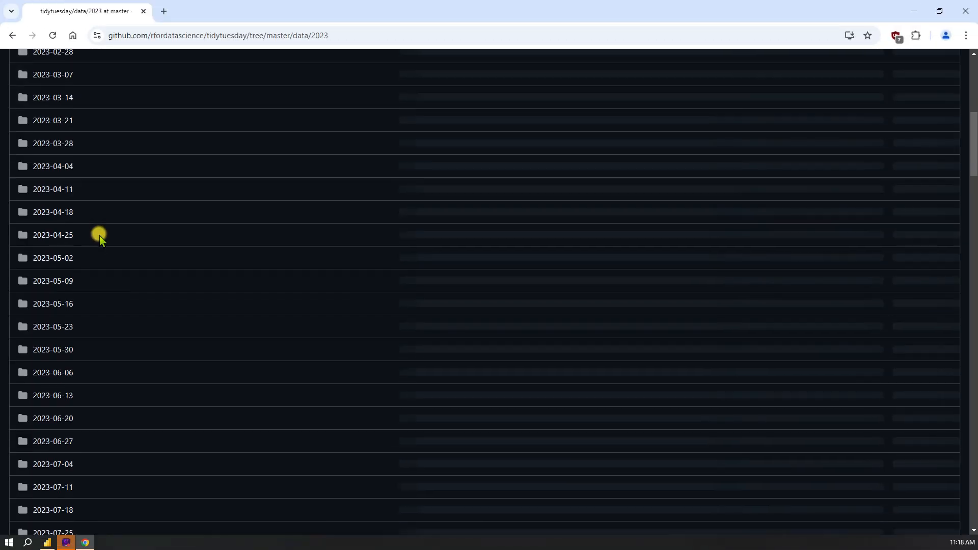
scroll(100, 235, "down", 8)
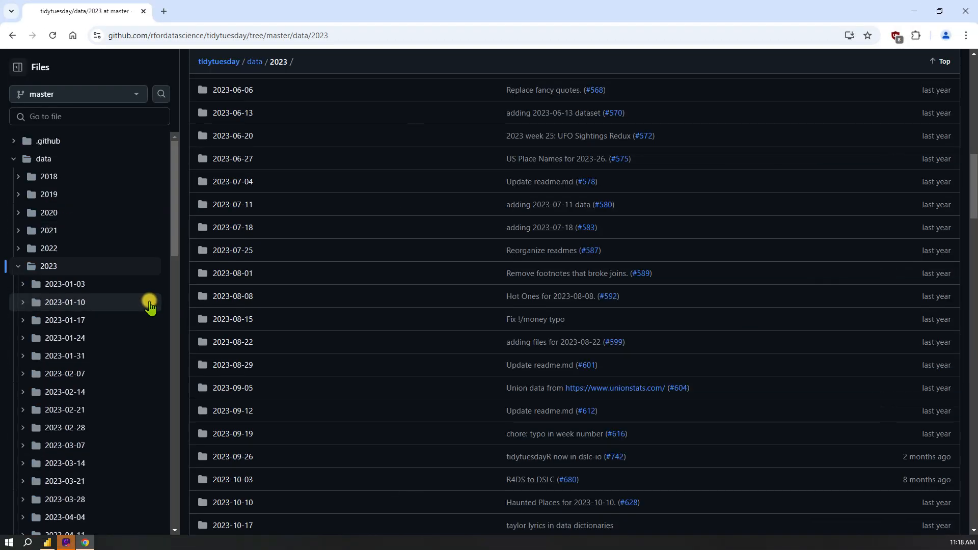
scroll(149, 302, "down", 4)
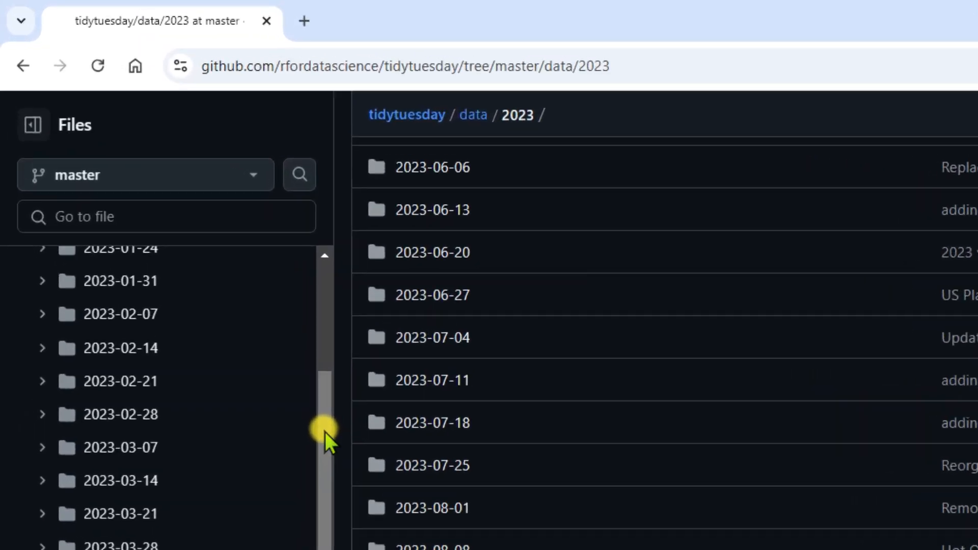
left_click_drag(325, 432, 325, 505)
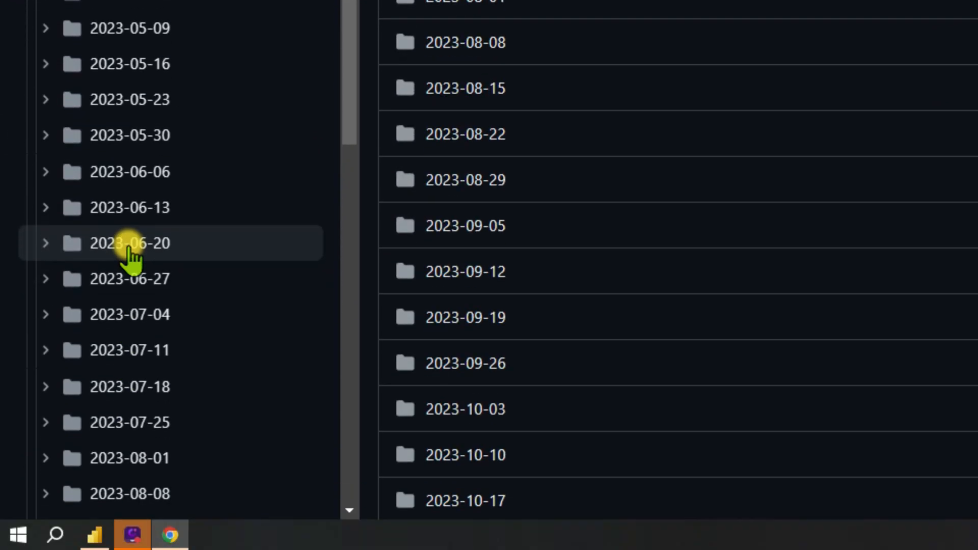
left_click(129, 250)
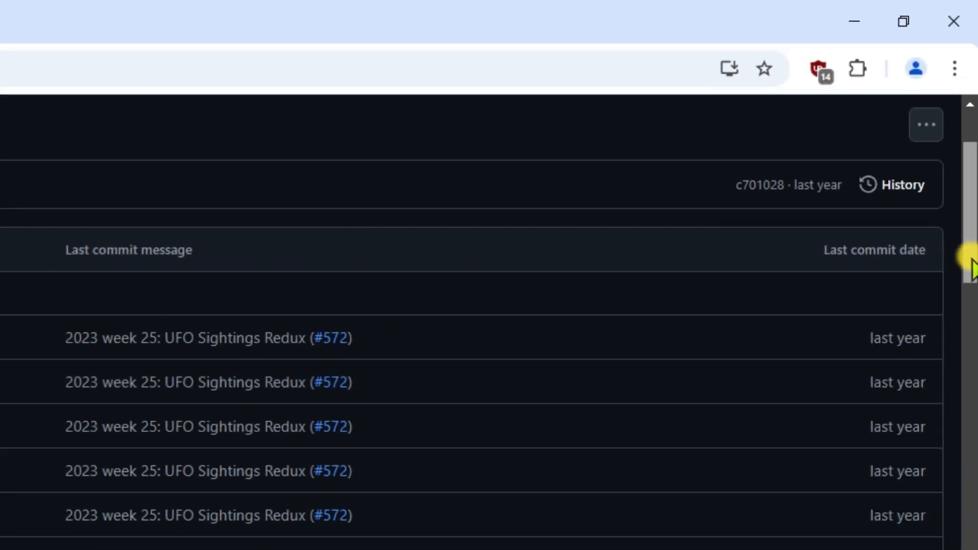
Step: Go through the 2023-06-20 readme to the manual data-reading code and the ufo_sightings.csv data dictionary
scroll(973, 250, "down", 9)
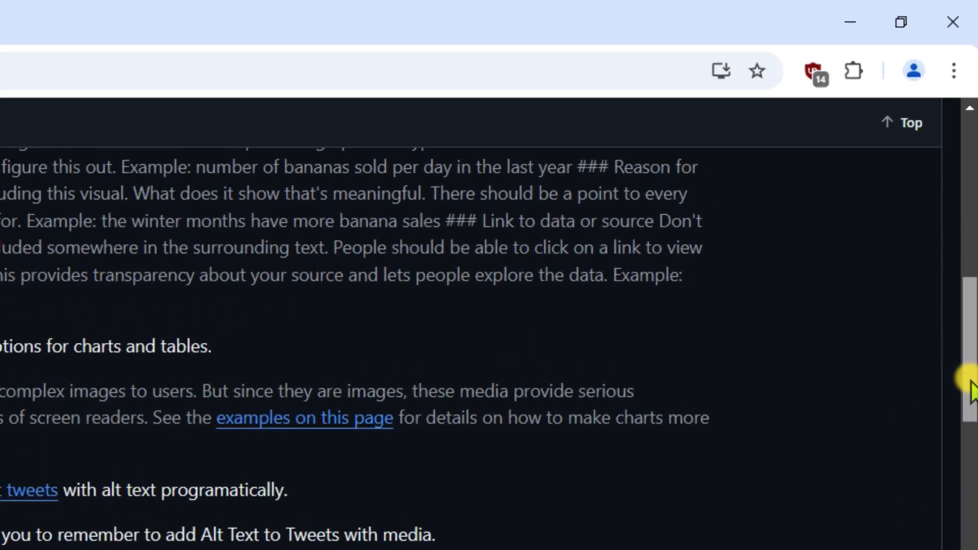
left_click_drag(973, 193, 974, 223)
left_click_drag(970, 439, 976, 505)
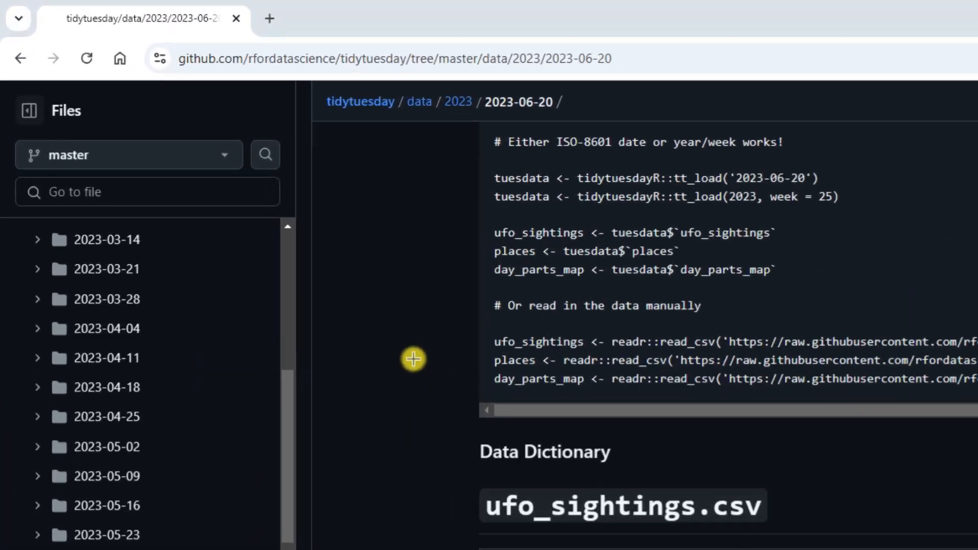
left_click_drag(31, 284, 81, 275)
left_click_drag(581, 421, 582, 423)
left_click_drag(539, 457, 581, 443)
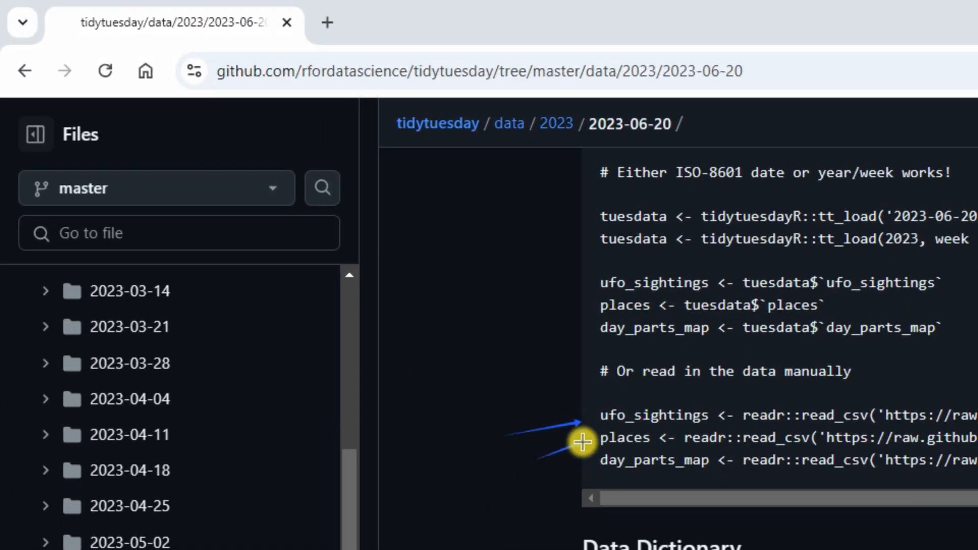
left_click_drag(543, 483, 589, 469)
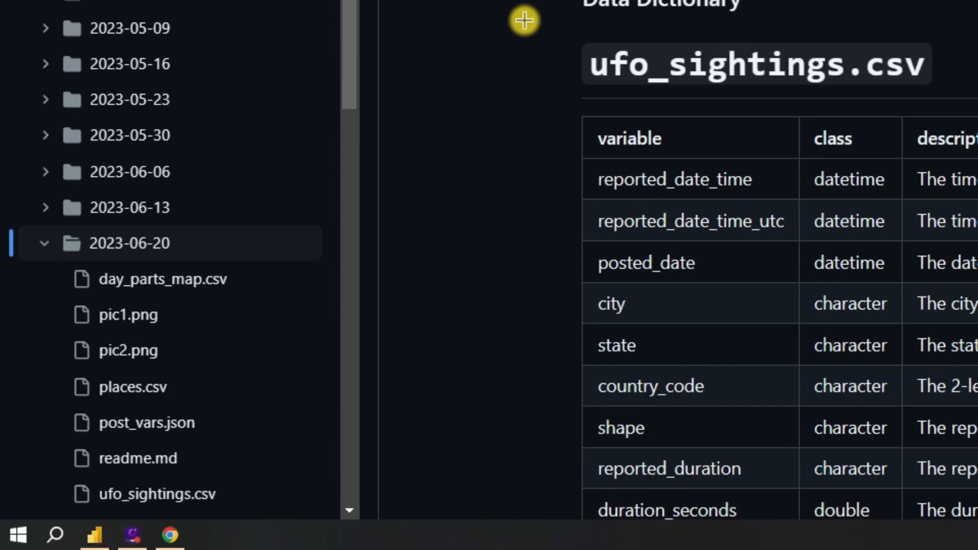
left_click_drag(527, 22, 573, 47)
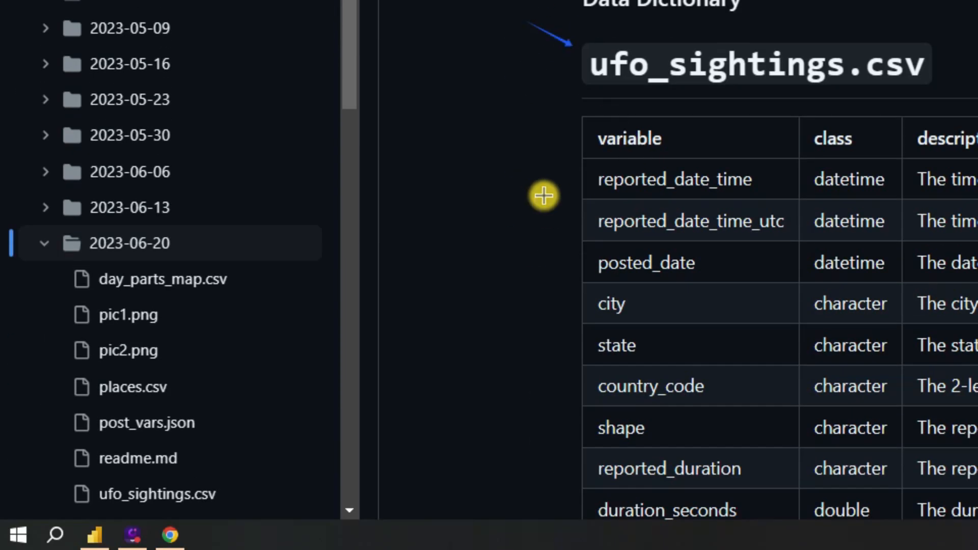
left_click_drag(540, 196, 584, 191)
left_click_drag(538, 242, 569, 226)
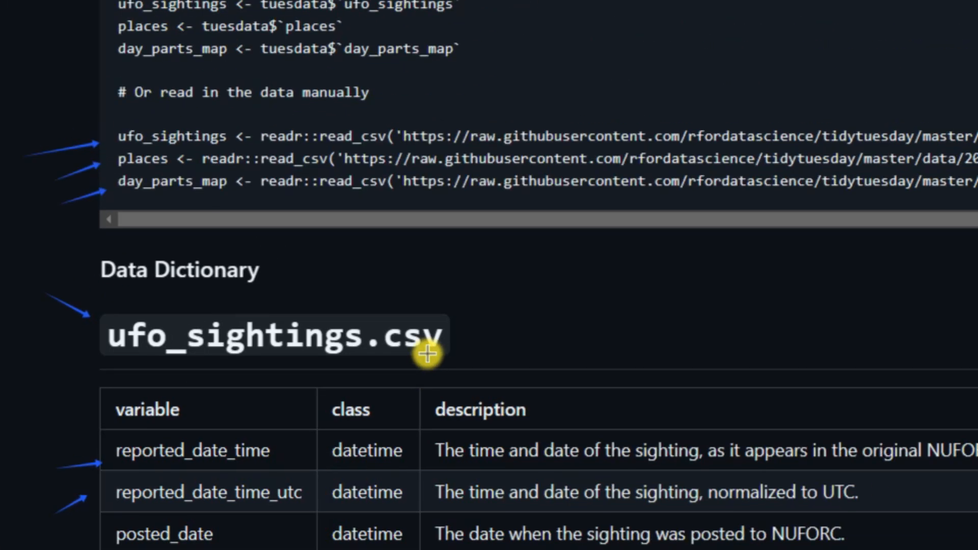
left_click_drag(670, 215, 634, 230)
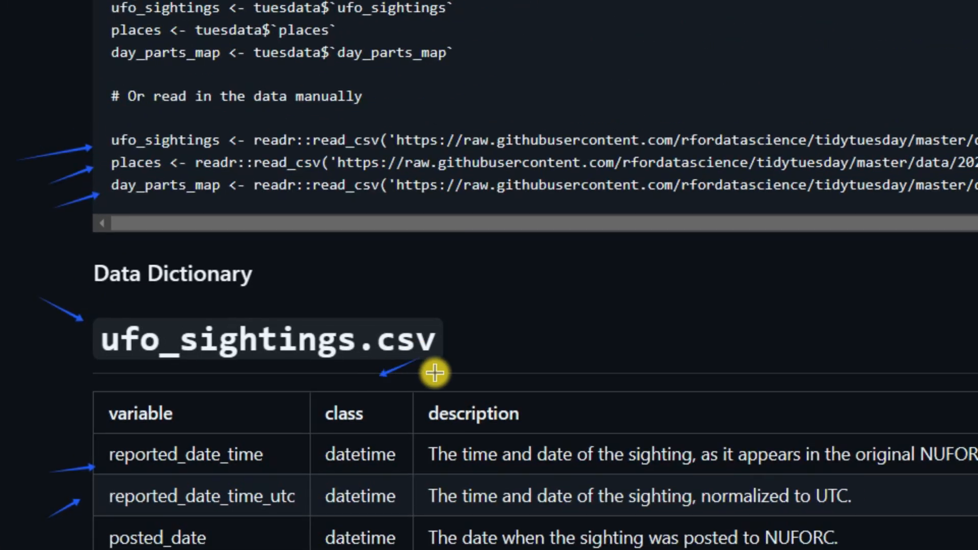
left_click_drag(524, 350, 524, 380)
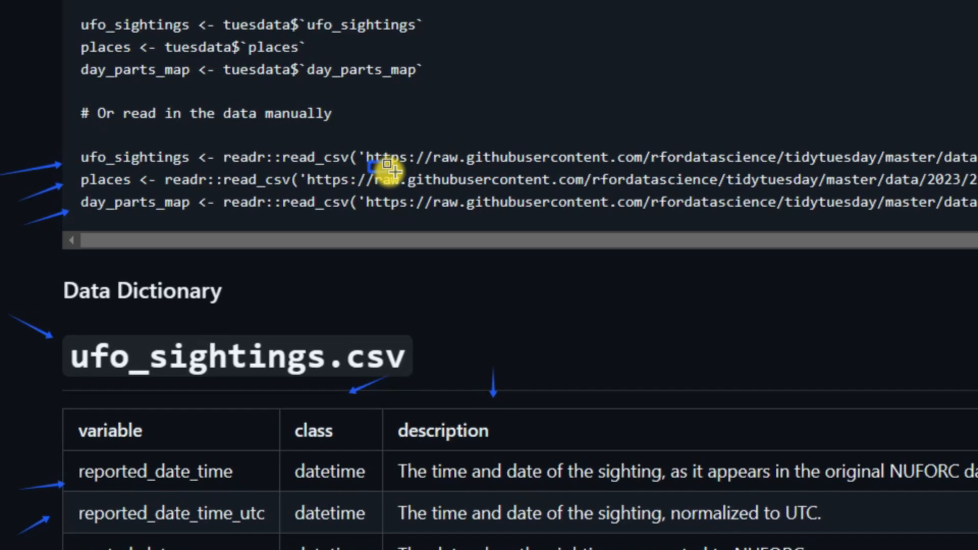
mouse_move(391, 172)
left_mouse_down()
mouse_move(441, 170)
mouse_move(447, 138)
mouse_move(468, 139)
left_mouse_up()
mouse_move(310, 225)
left_mouse_down()
mouse_move(474, 241)
mouse_move(748, 242)
left_mouse_up()
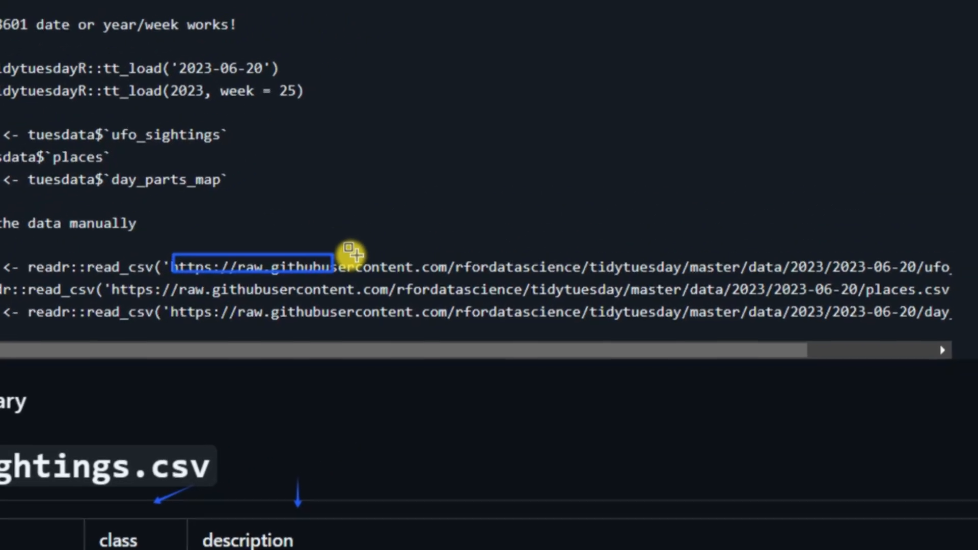
mouse_move(594, 333)
left_mouse_down()
mouse_move(632, 326)
mouse_move(690, 294)
left_mouse_up()
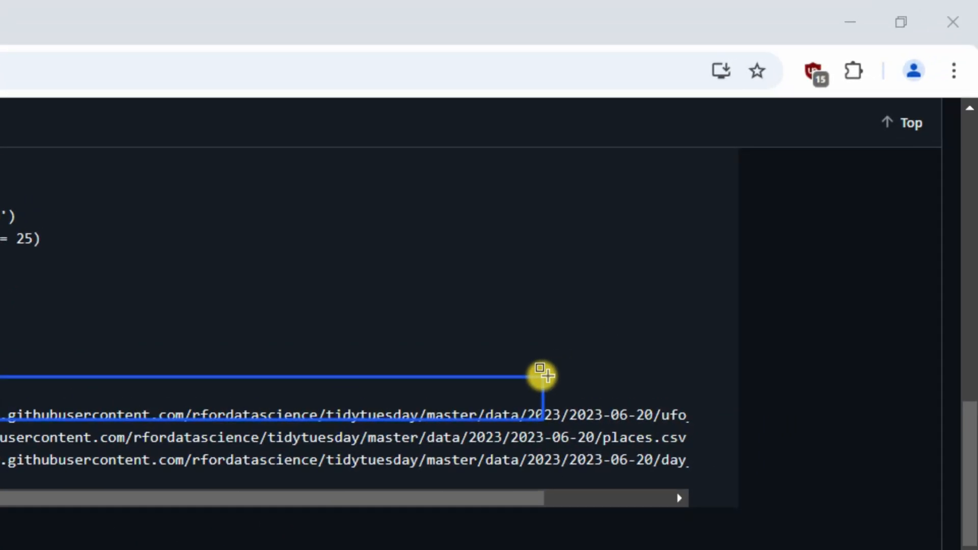
left_click_drag(542, 376, 543, 376)
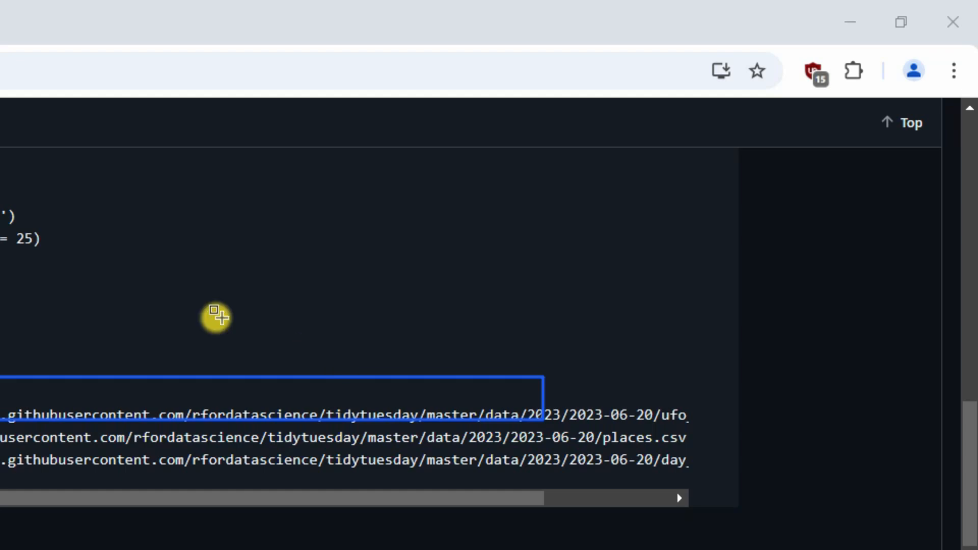
key("Escape")
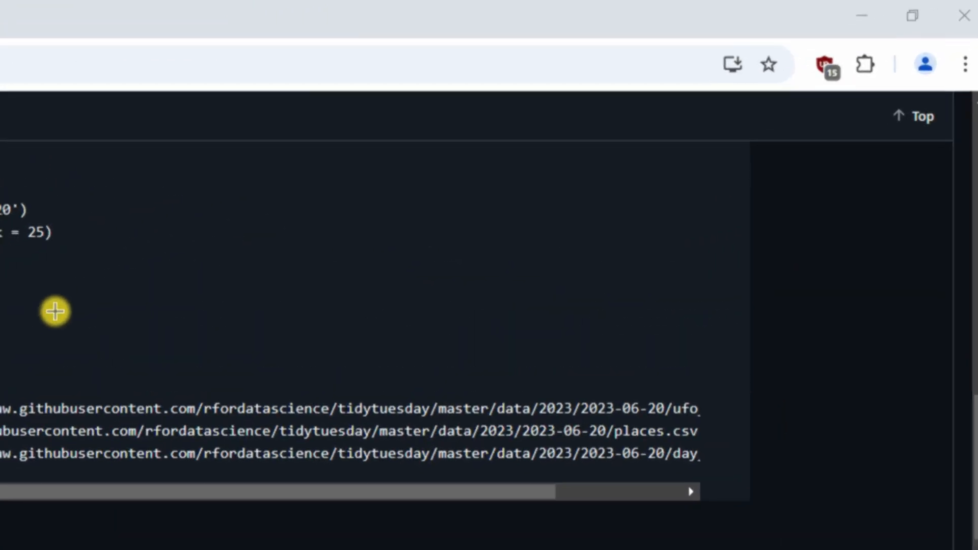
left_click_drag(512, 162, 538, 182)
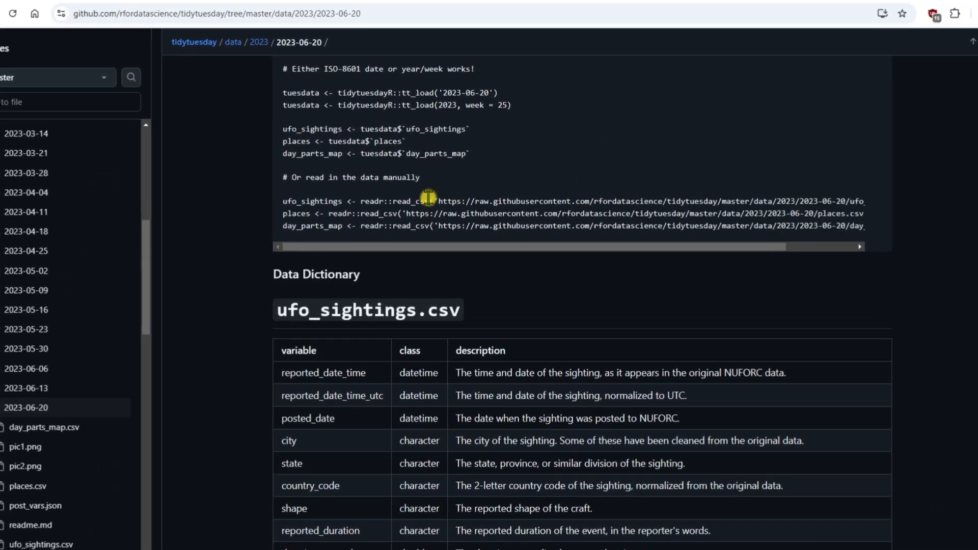
Step: Copy the full raw.githubusercontent.com URL of ufo_sightings.csv from the manual read_csv code
left_click_drag(437, 201, 806, 331)
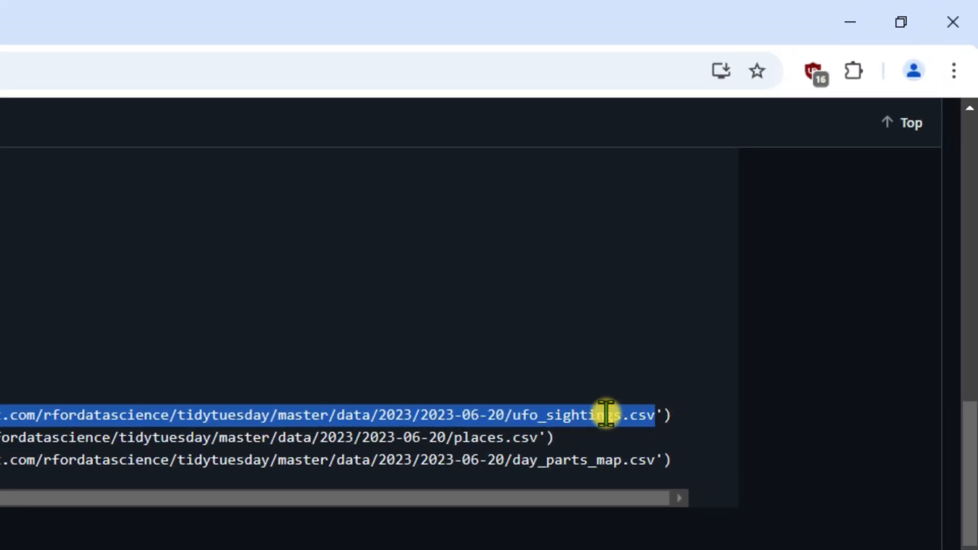
right_click(606, 414)
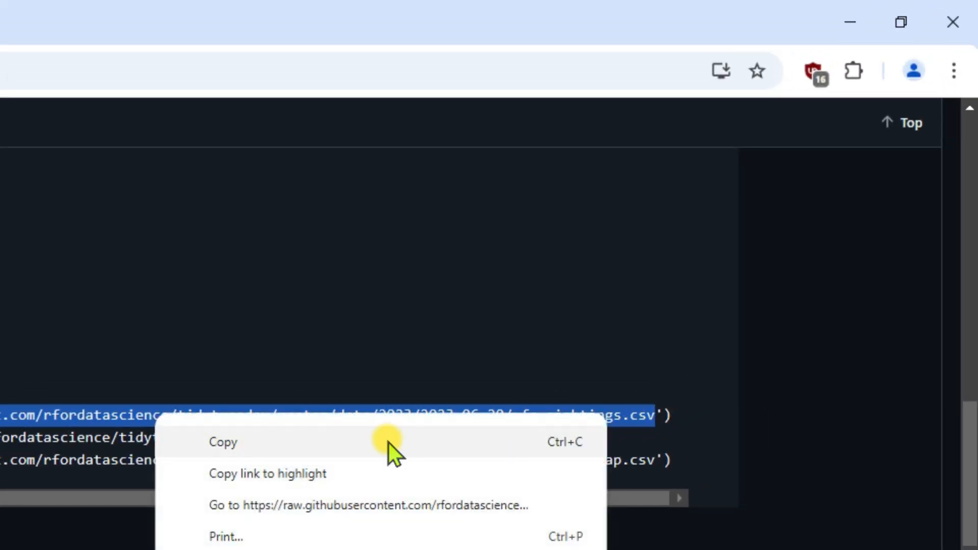
left_click(389, 443)
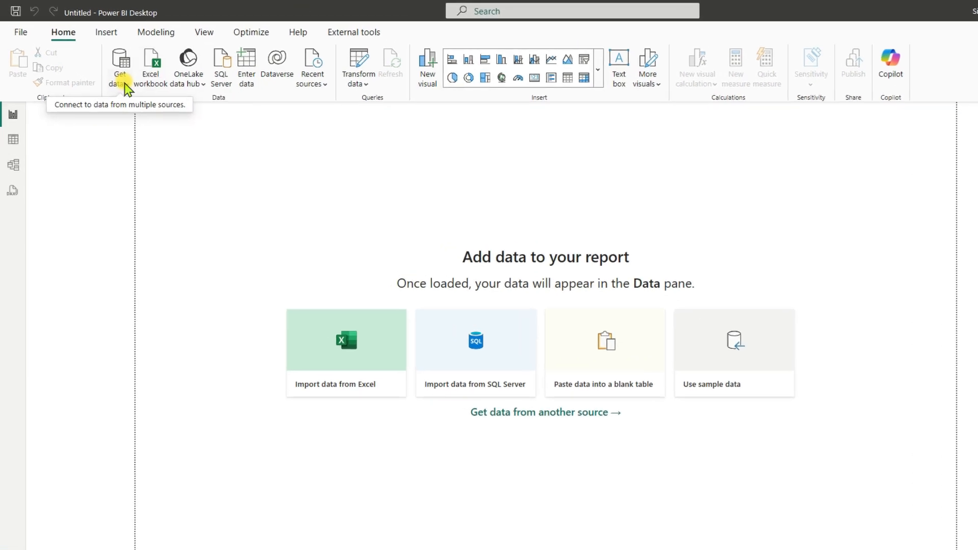
Step: Switch to Power BI Desktop and connect to a Web data source using the copied ufo_sightings.csv URL
left_click(110, 74)
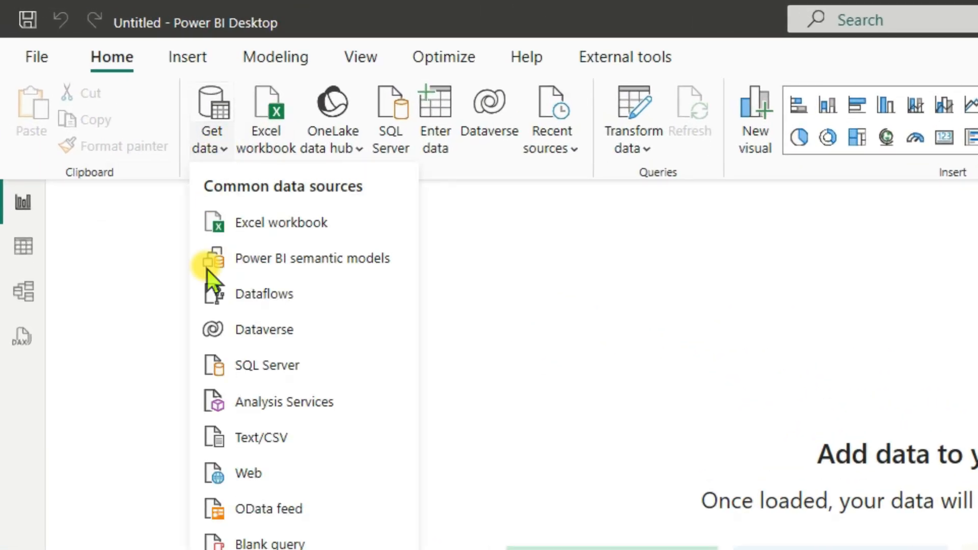
left_click(247, 475)
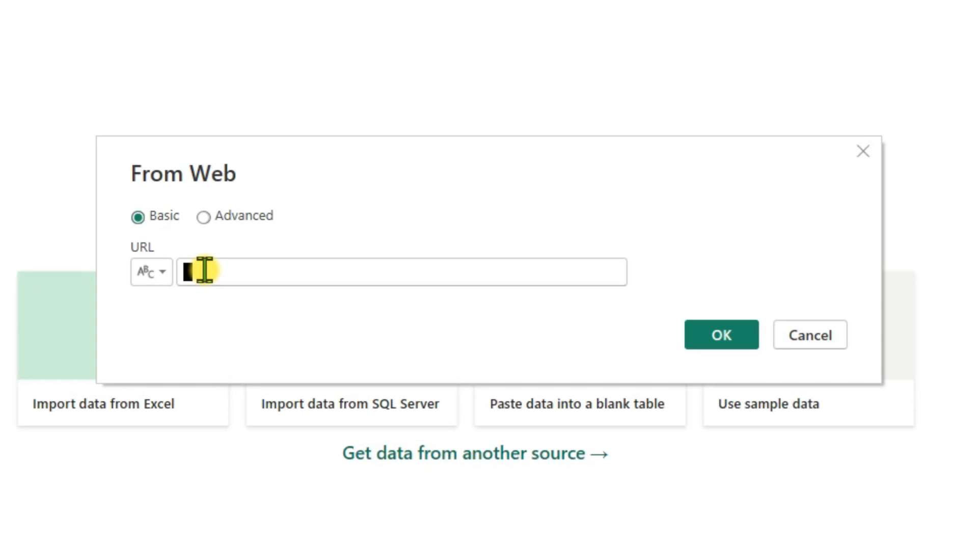
right_click(204, 270)
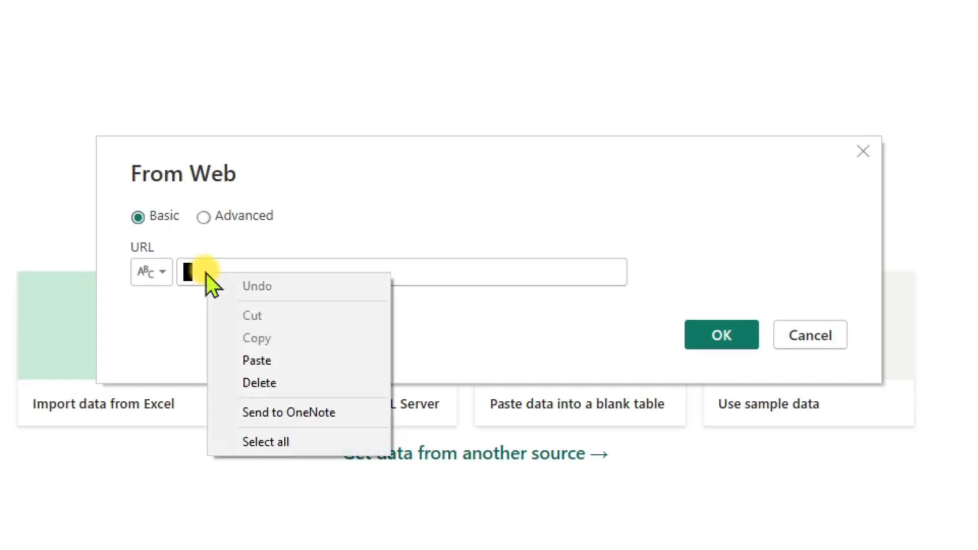
left_click(252, 360)
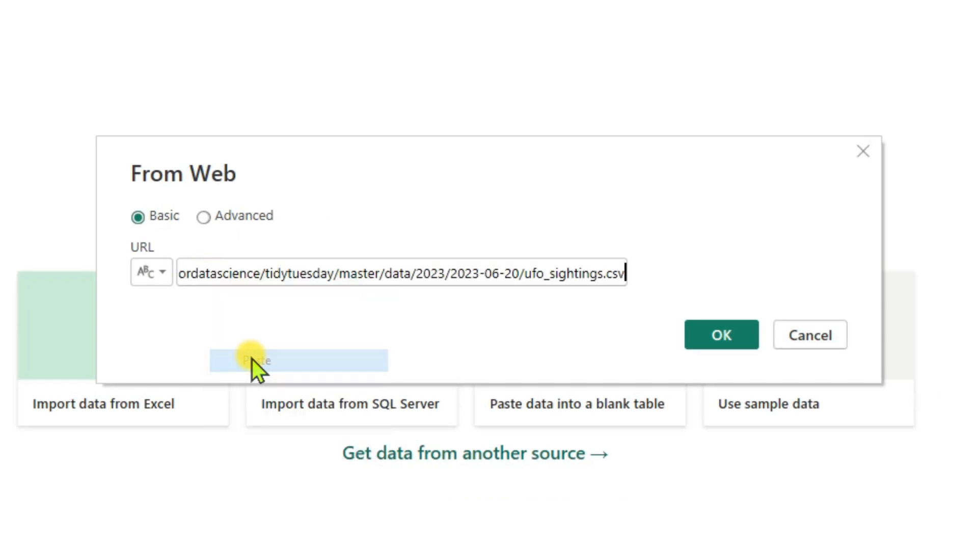
left_click(724, 337)
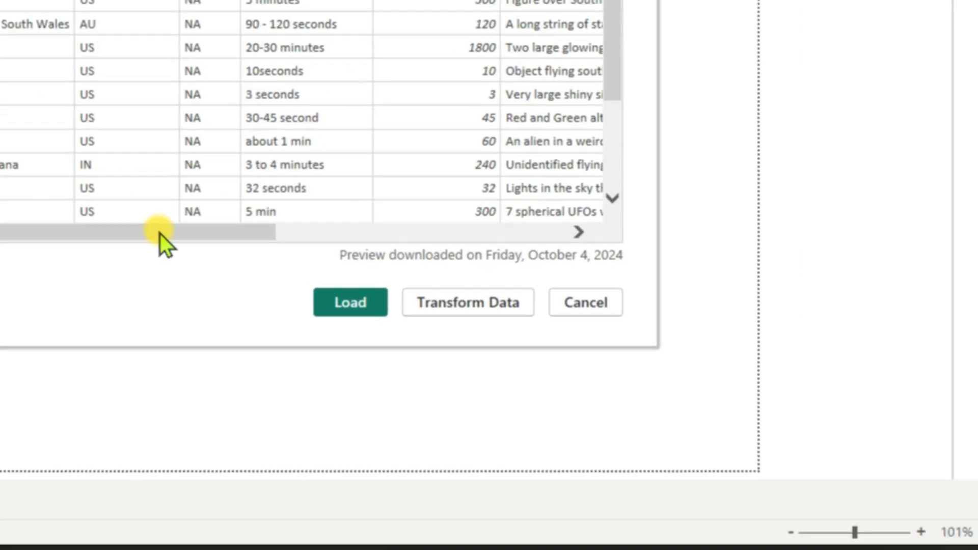
Step: Review the ufo_sightings data preview and choose to transform the data in Power Query Editor
left_click_drag(603, 483, 726, 481)
left_click_drag(512, 206, 676, 214)
left_click_drag(977, 213, 627, 221)
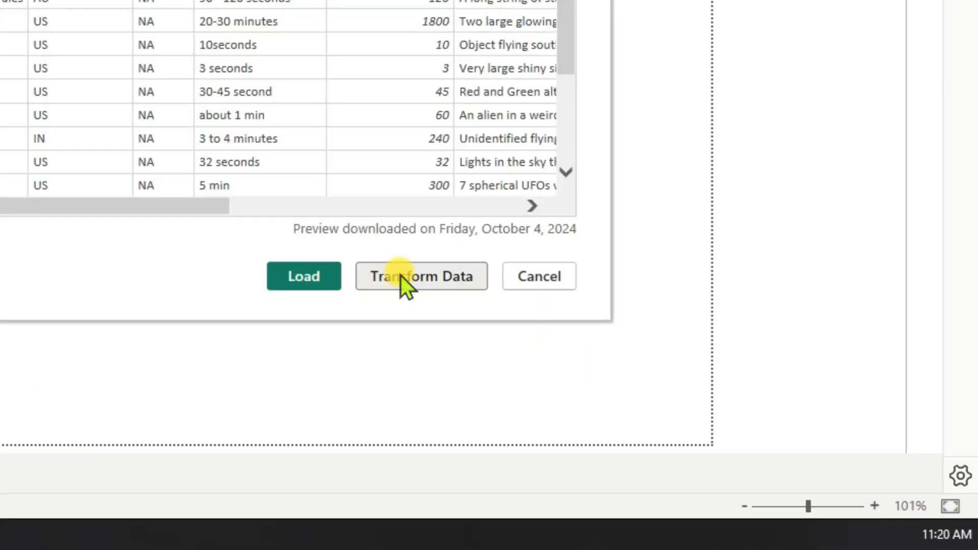
left_click(400, 275)
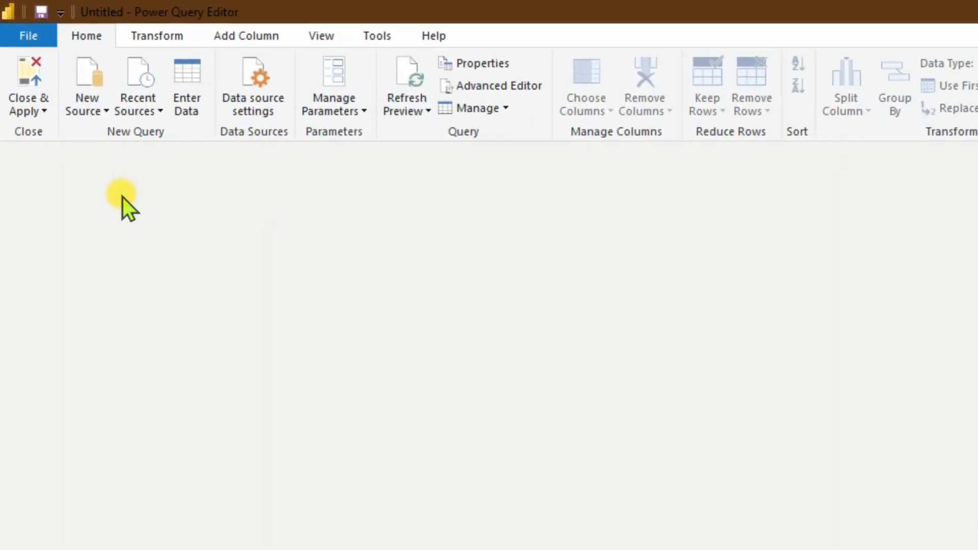
key("ctrl+2")
left_click_drag(122, 195, 137, 41)
left_click_drag(229, 187, 273, 38)
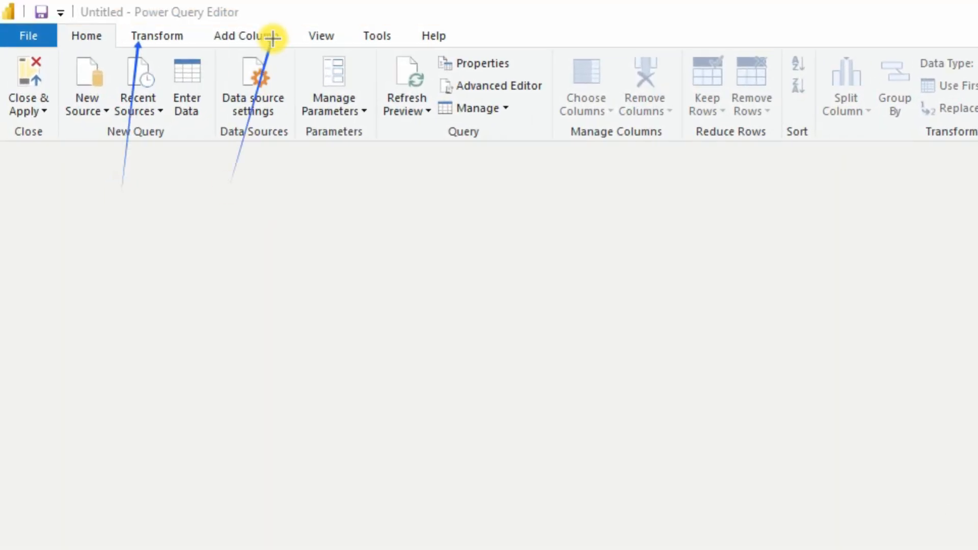
left_click_drag(325, 197, 335, 41)
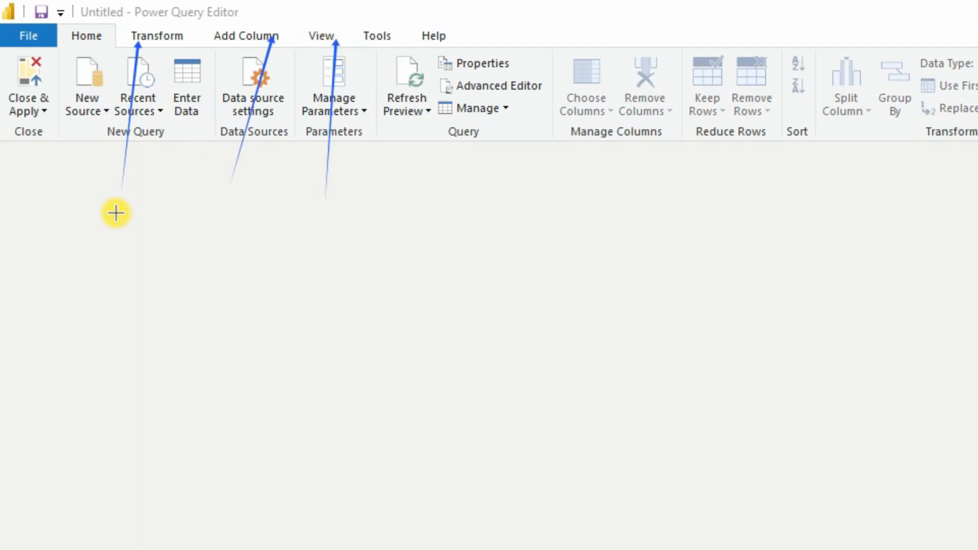
left_click_drag(84, 189, 90, 120)
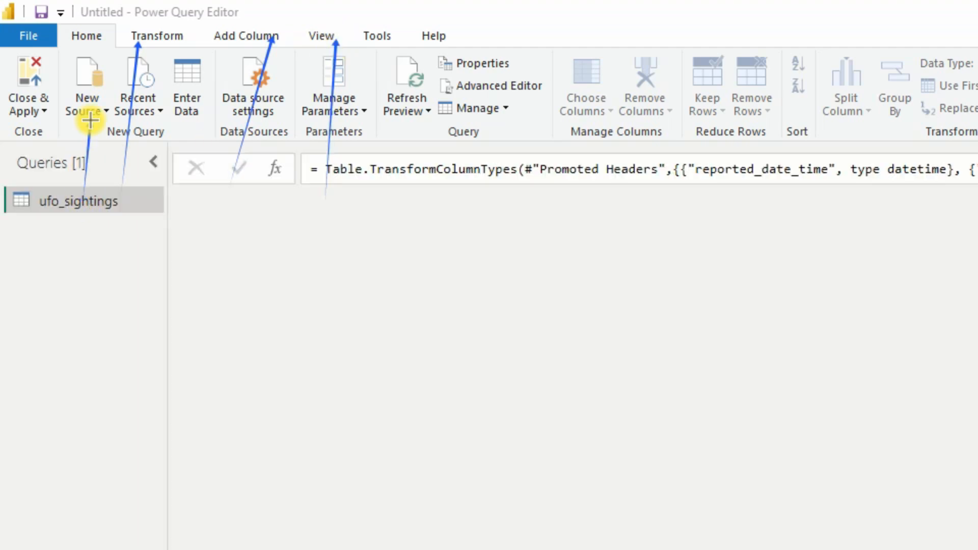
left_click_drag(33, 280, 48, 217)
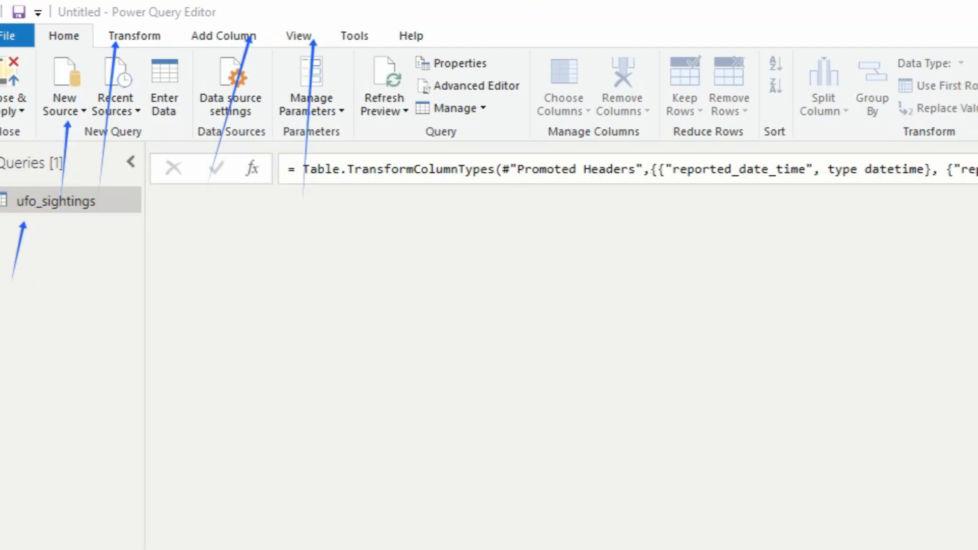
left_click_drag(847, 167, 800, 224)
left_click_drag(919, 295, 841, 308)
left_click_drag(654, 348, 701, 338)
left_click_drag(667, 371, 719, 360)
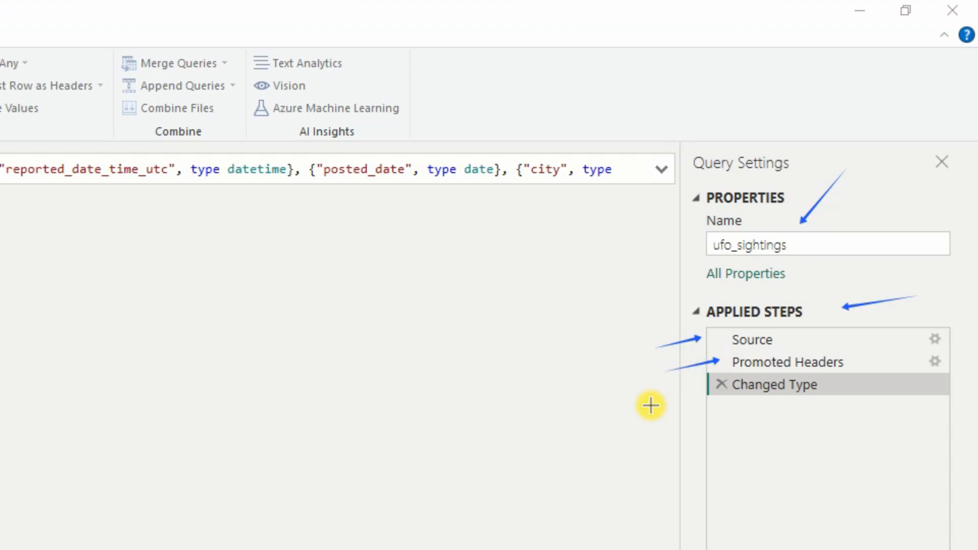
left_click_drag(652, 405, 689, 393)
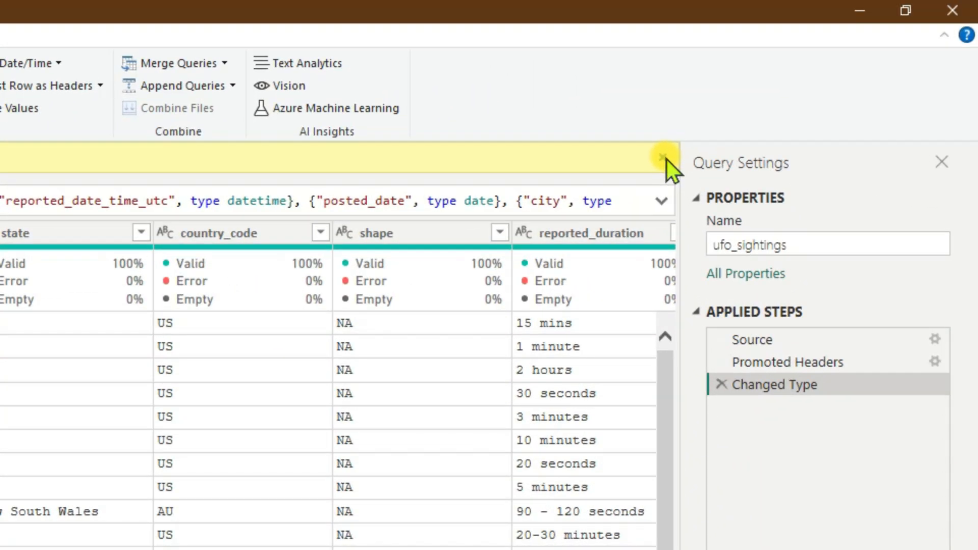
Step: Dismiss the notification above the data preview and look over the available column transformation and column creation commands
left_click(781, 99)
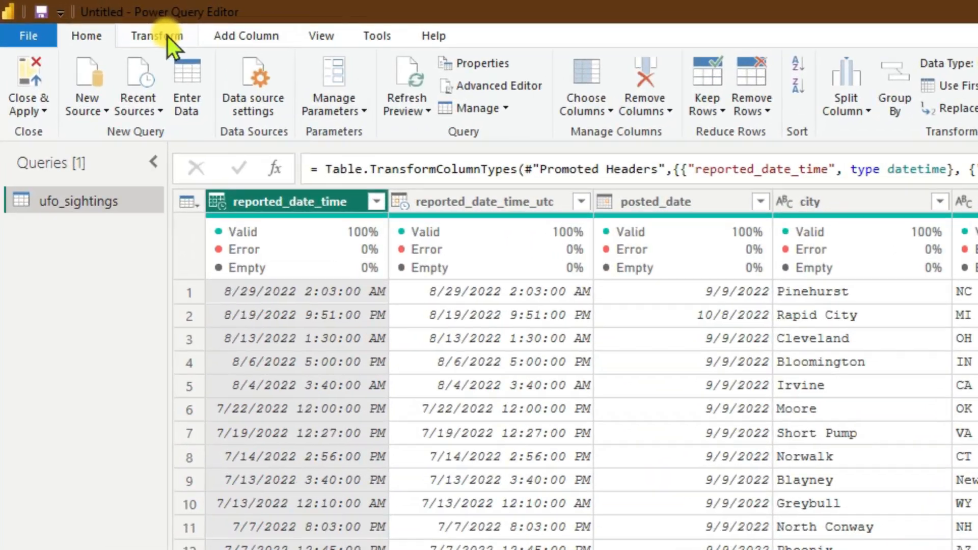
left_click(167, 35)
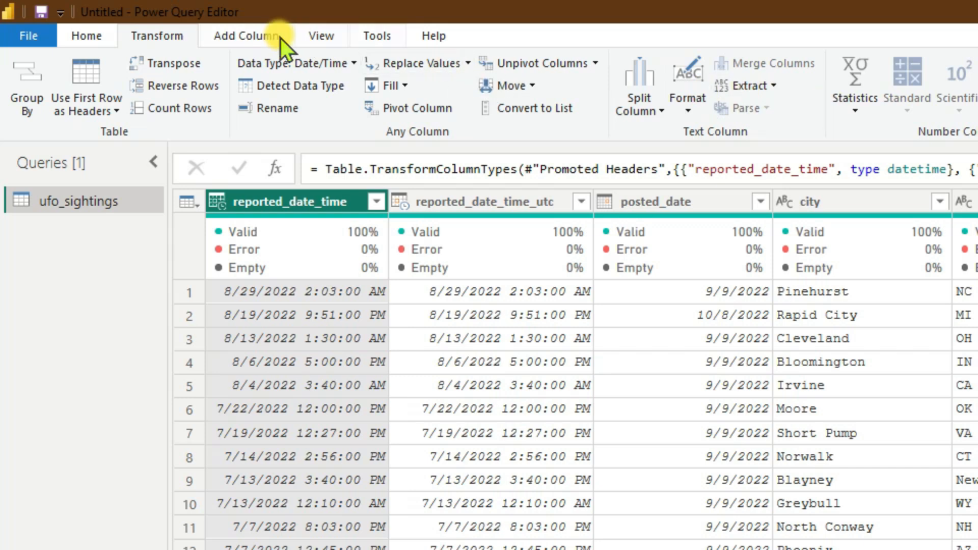
left_click(239, 35)
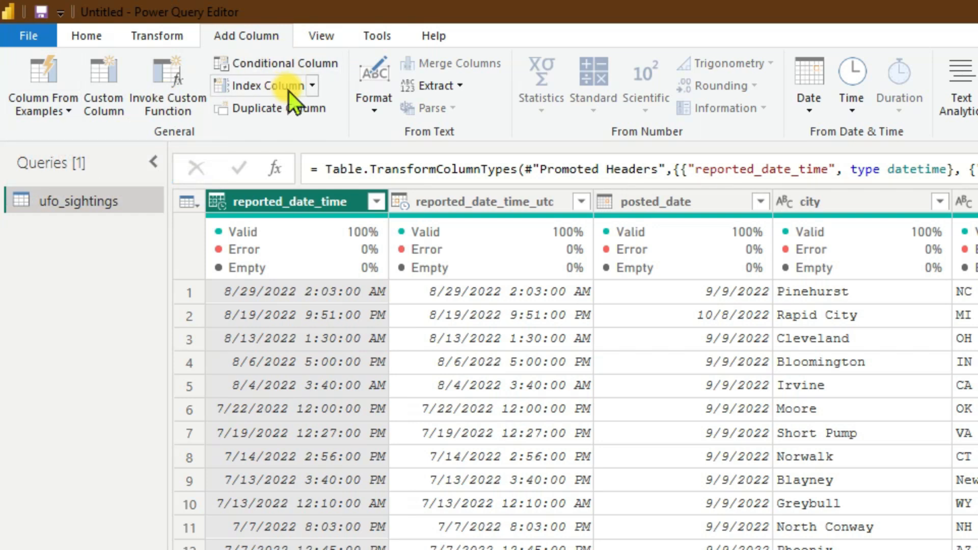
Step: Show the column distribution charts, look through all the ufo_sightings columns, and hide the charts again
left_click(317, 37)
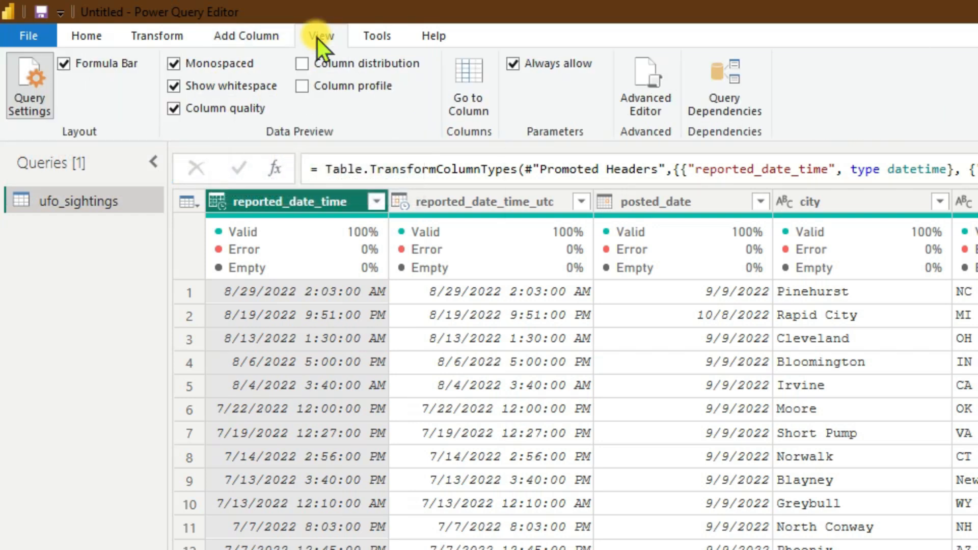
left_click(304, 65)
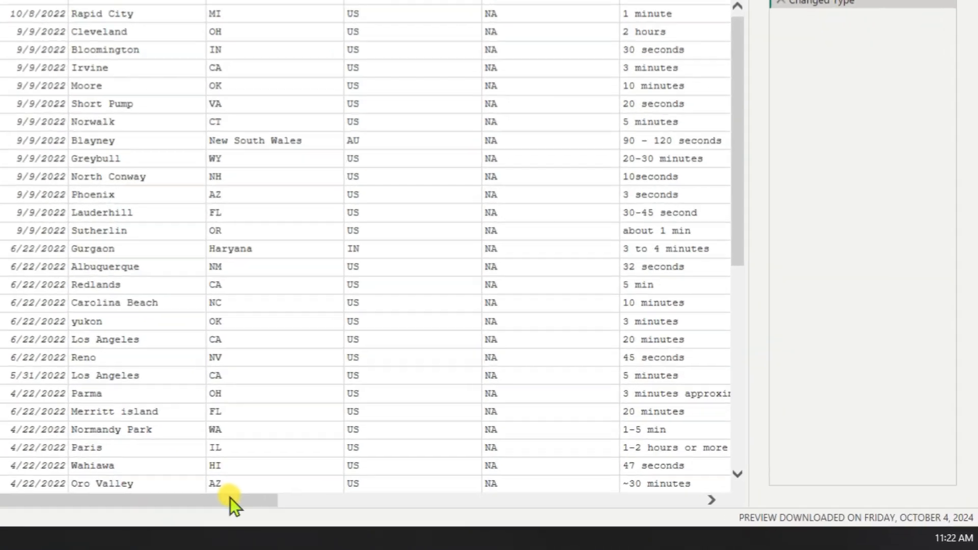
left_click_drag(230, 496, 309, 504)
left_click_drag(118, 492, 613, 457)
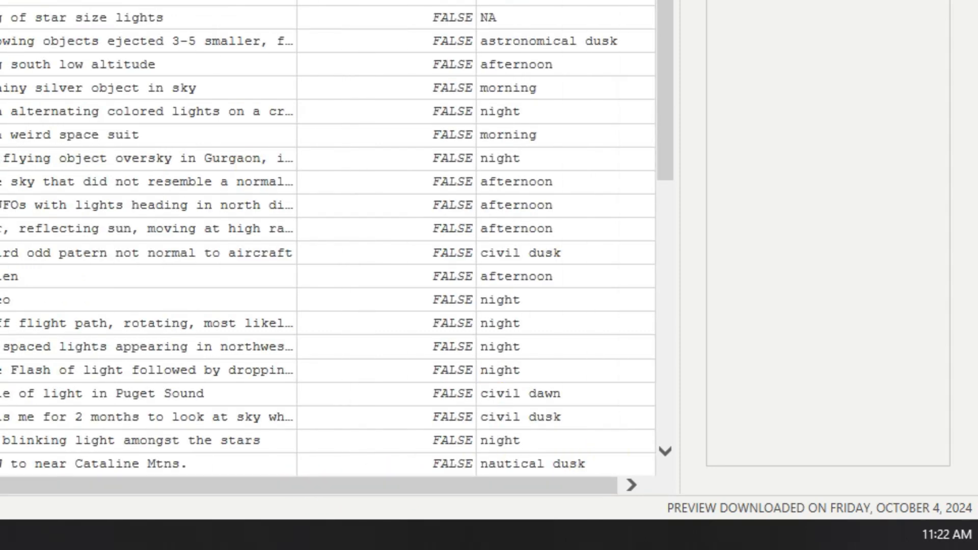
left_click_drag(68, 490, 349, 531)
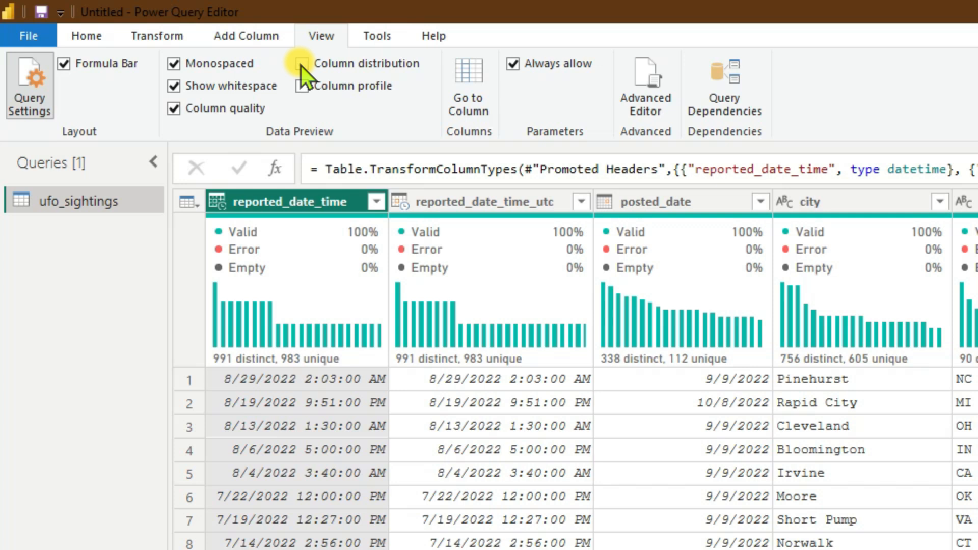
left_click(301, 65)
Step: Examine the column transformation options, including Extract and Split Column, and the Date options for adding new columns
left_click(144, 40)
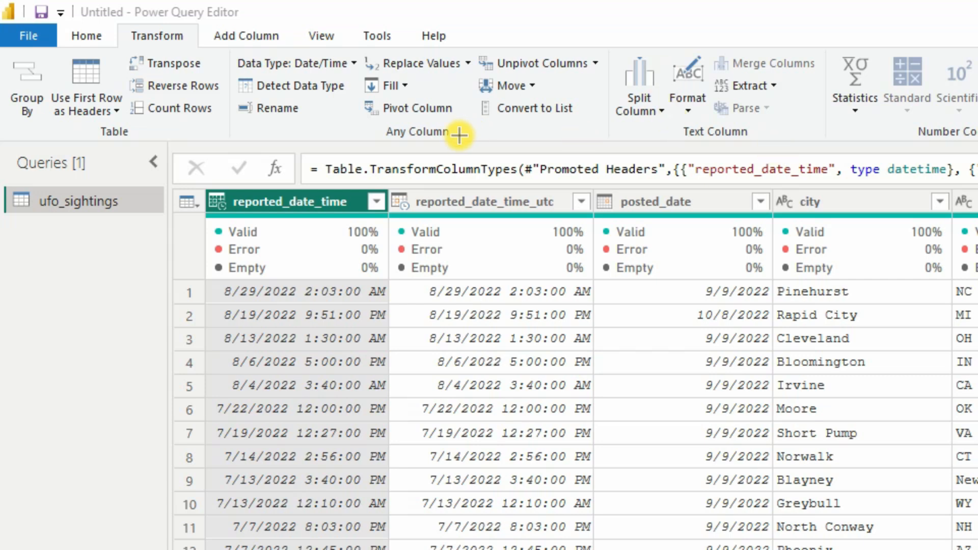
left_click_drag(320, 141, 381, 67)
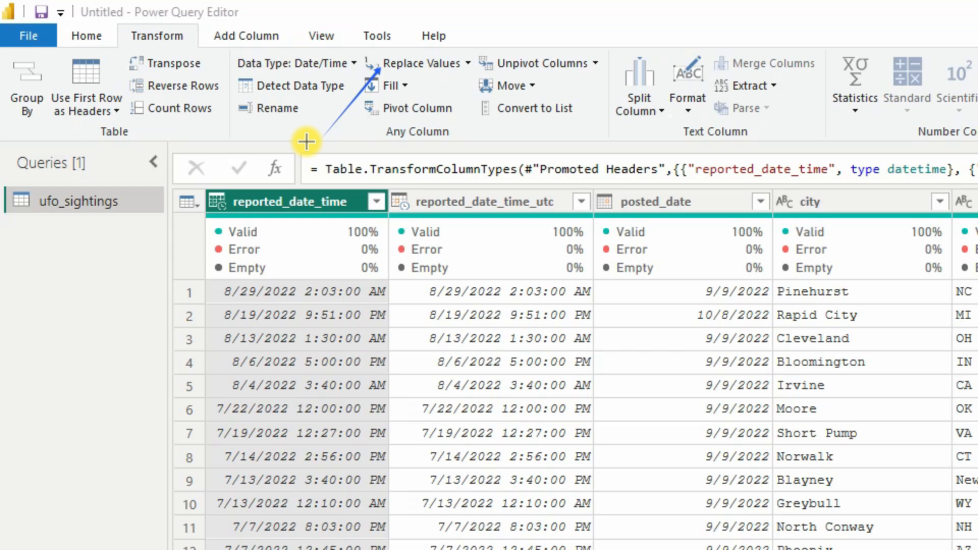
left_click_drag(306, 136, 307, 100)
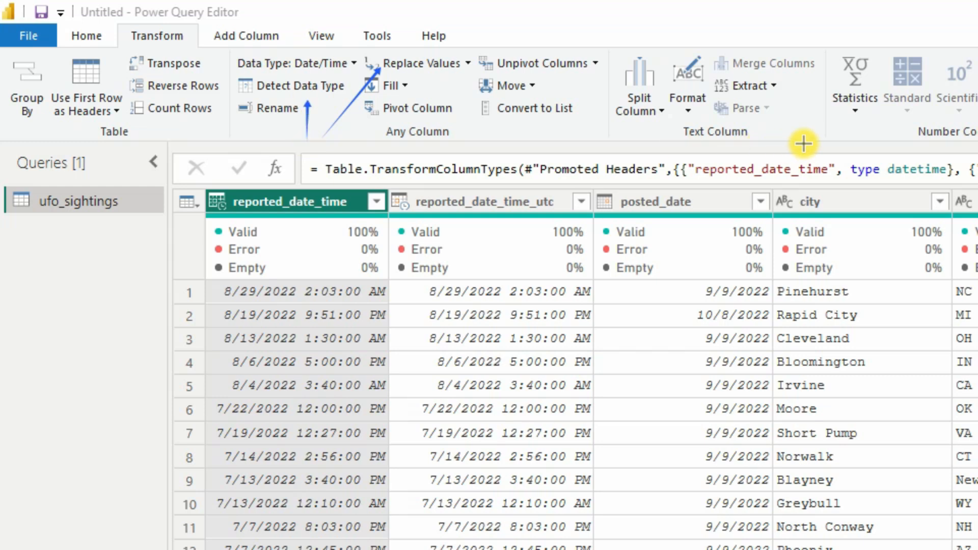
left_click_drag(811, 137, 778, 101)
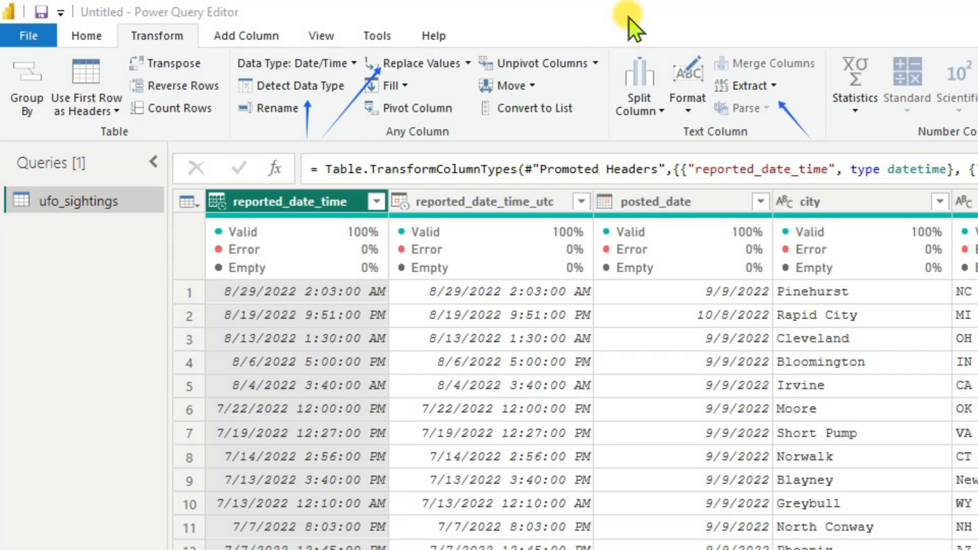
key("Escape")
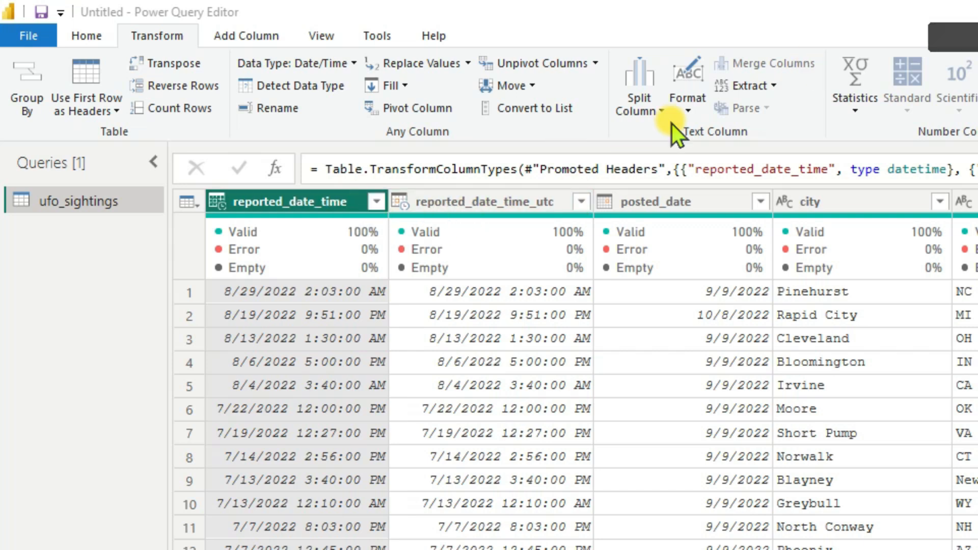
left_click(773, 85)
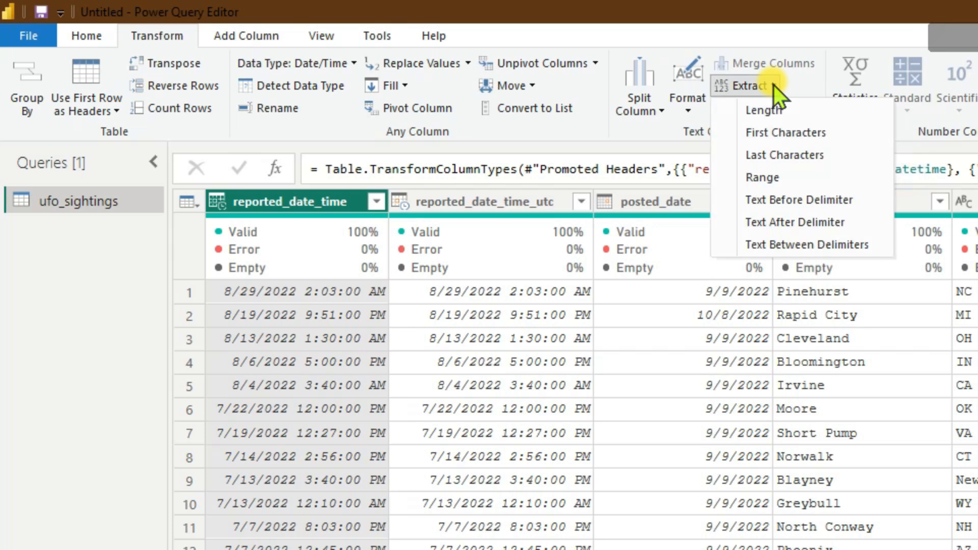
left_click(768, 88)
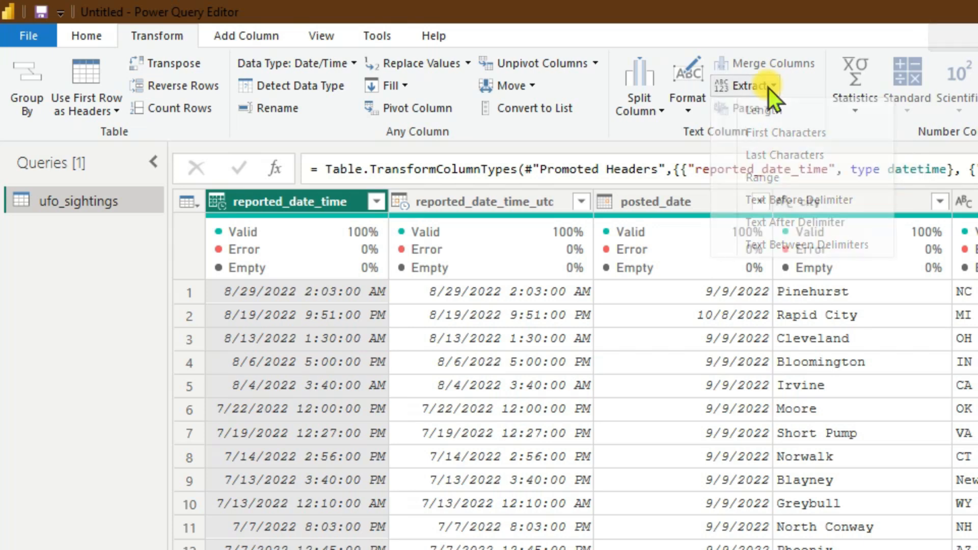
left_click(661, 111)
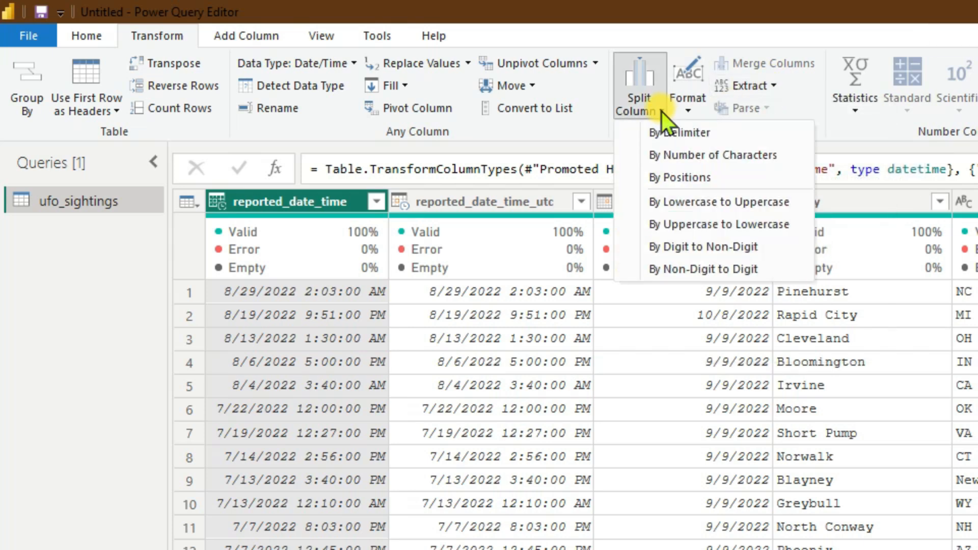
left_click(661, 110)
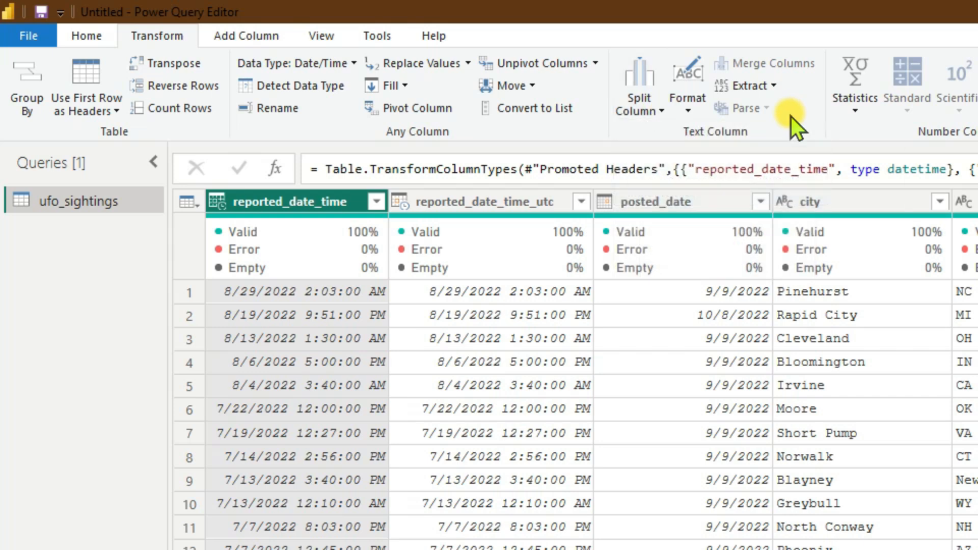
left_click(254, 40)
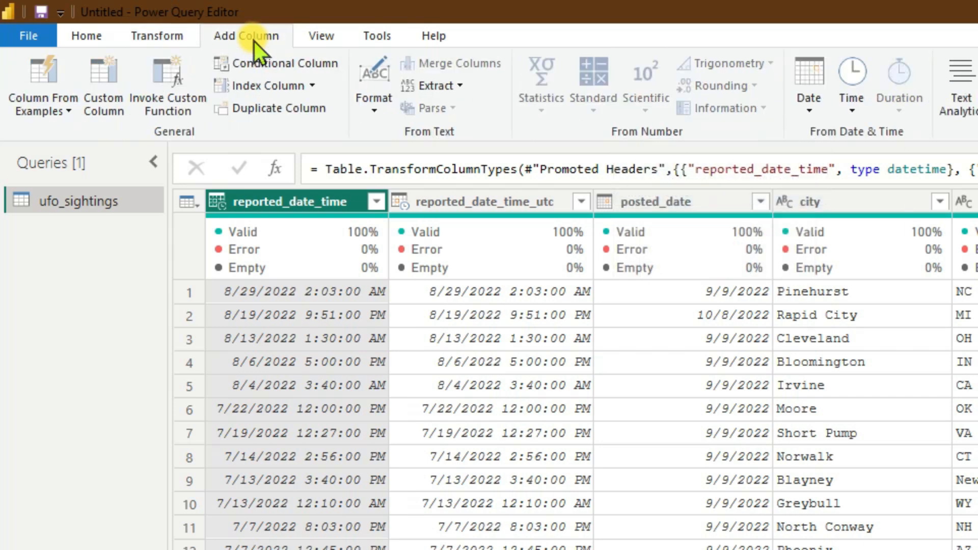
left_click(808, 112)
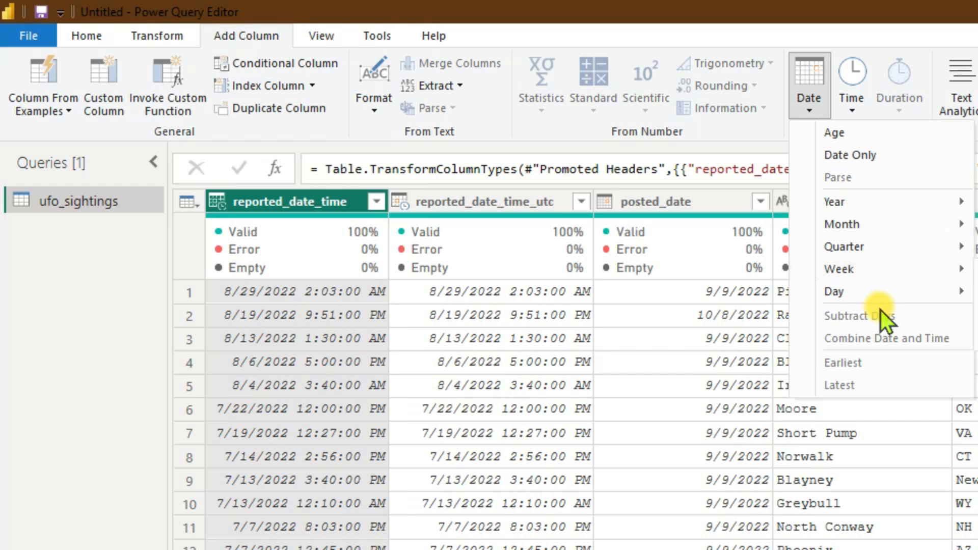
left_click(756, 151)
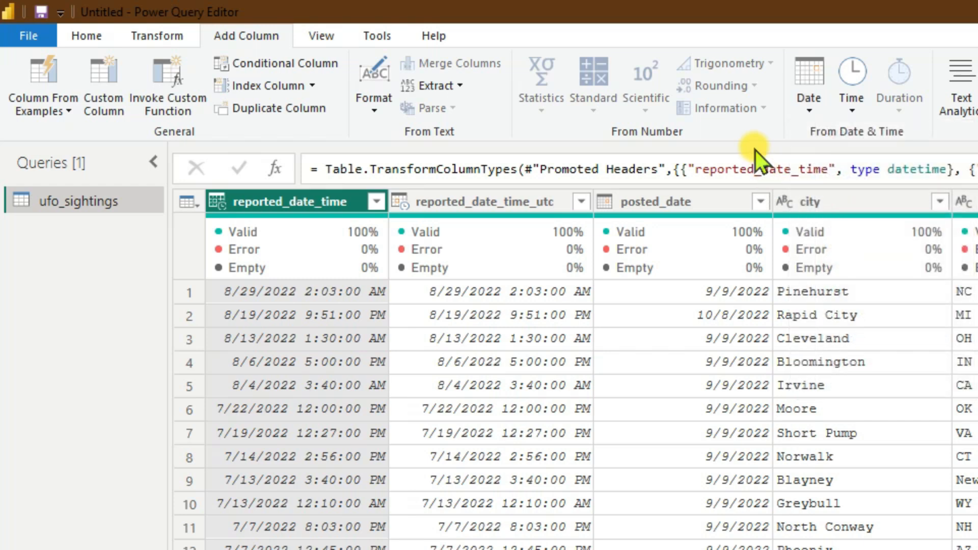
Step: Add a new date-only column derived from the reported_date_time column
left_click(105, 39)
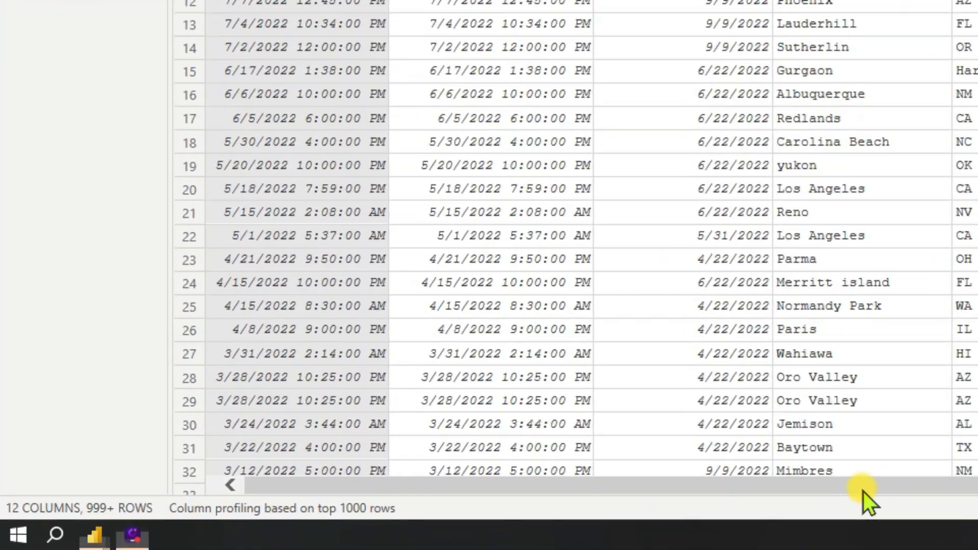
left_click_drag(863, 491, 754, 473)
left_click_drag(619, 461, 585, 460)
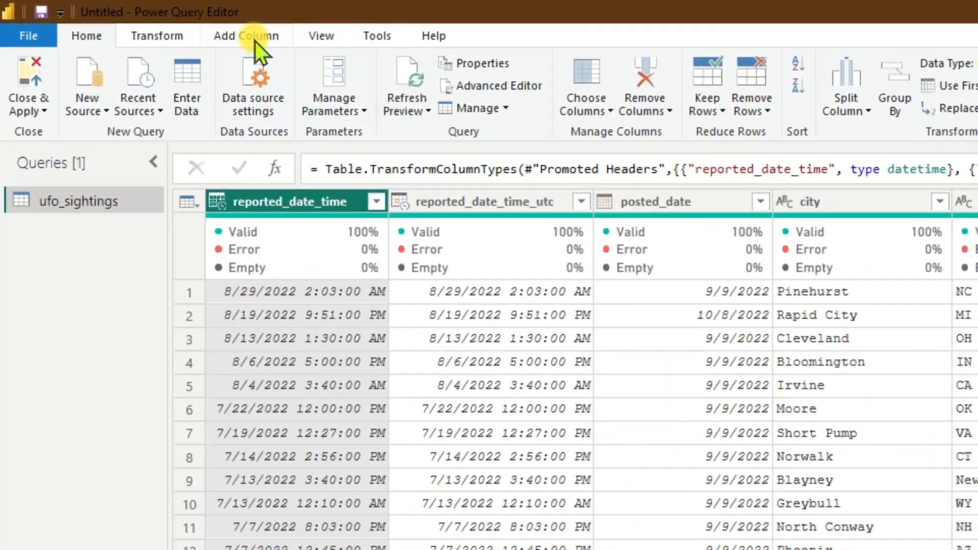
left_click(128, 20)
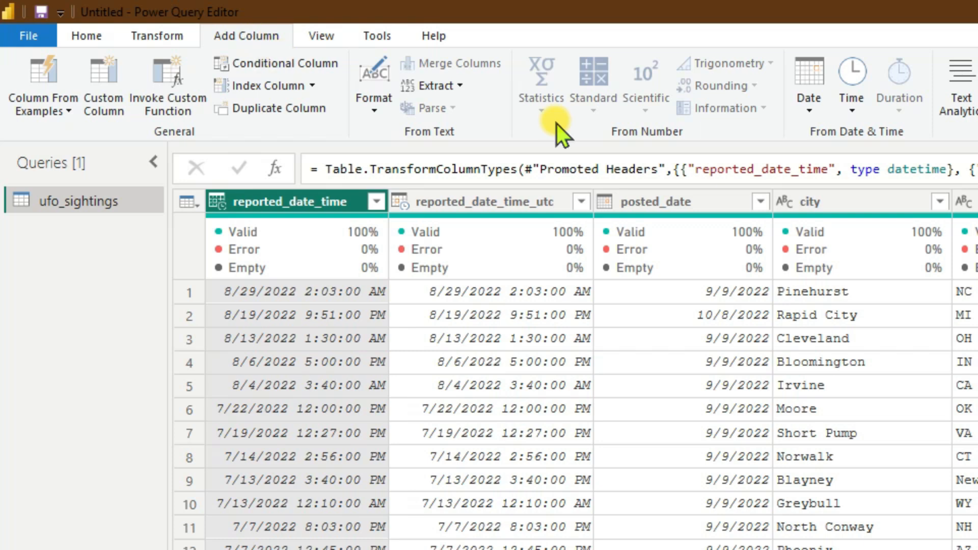
left_click(804, 111)
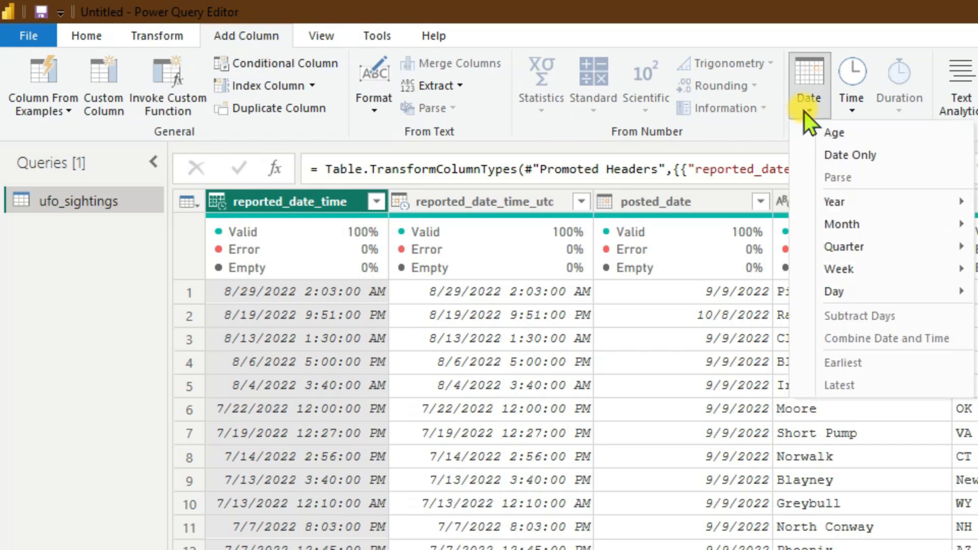
left_click(837, 157)
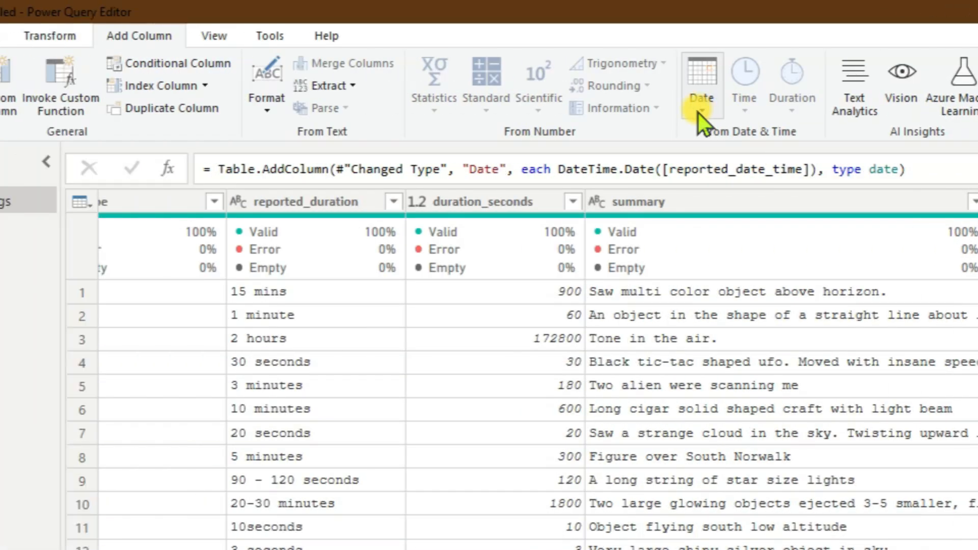
Step: Add a new Year column extracted from the Date column and check it in the data preview
left_click(808, 112)
mouse_move(837, 196)
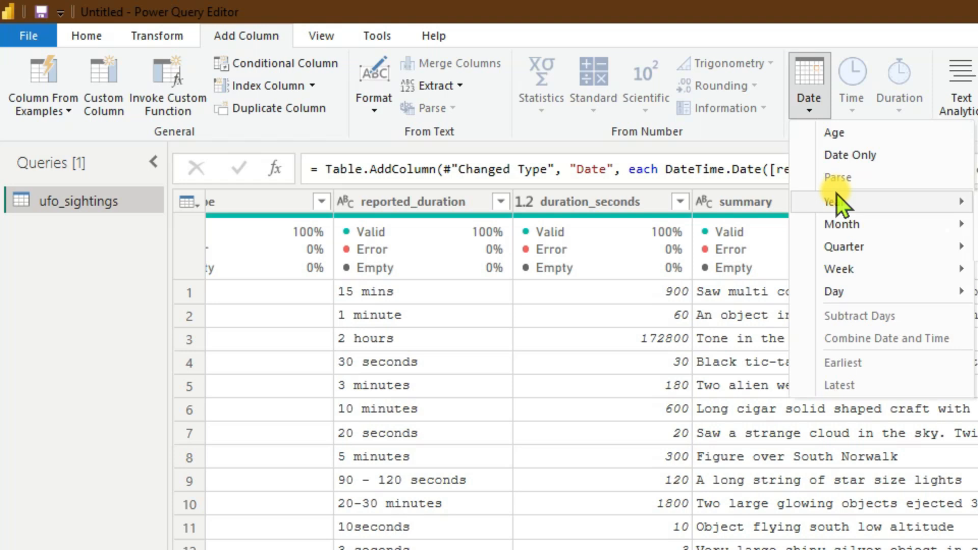
left_click(659, 205)
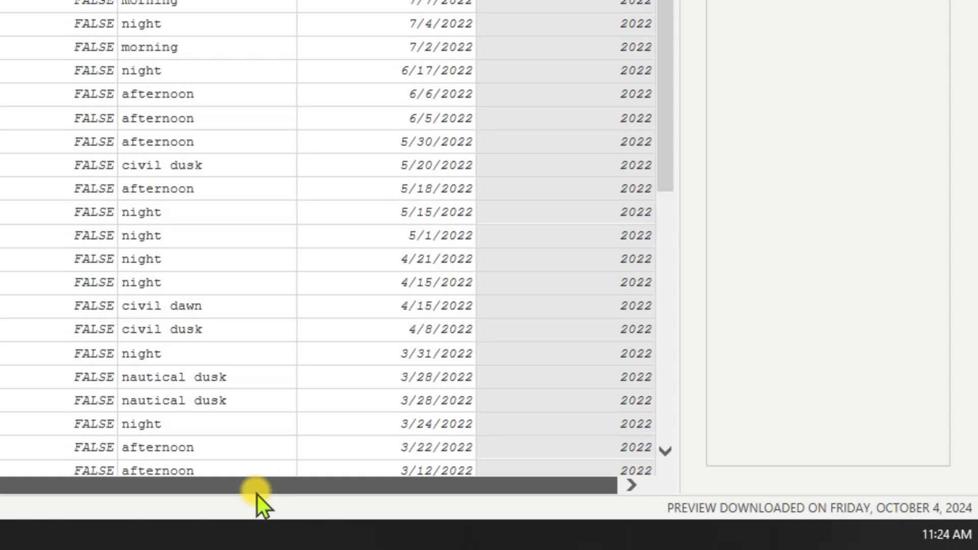
left_click_drag(219, 499, 148, 507)
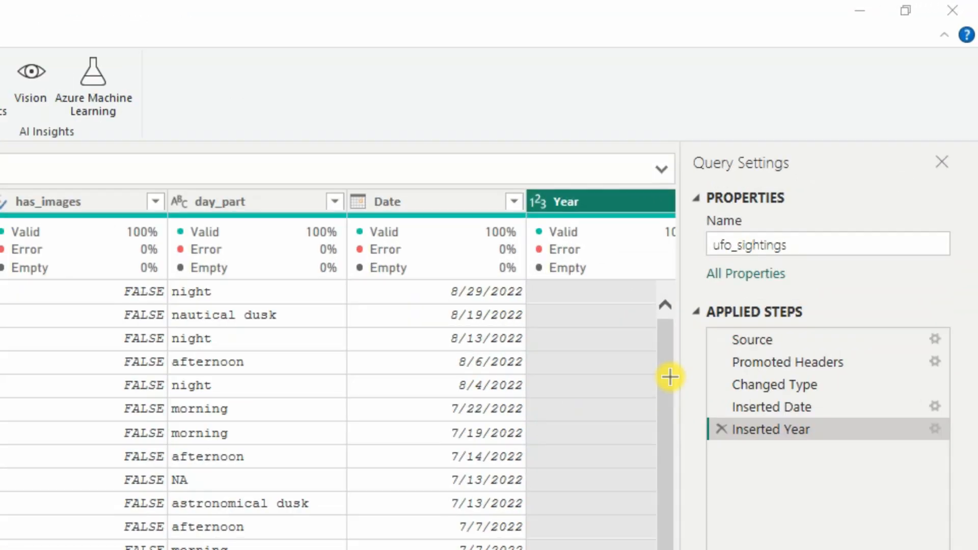
left_click_drag(670, 377, 713, 398)
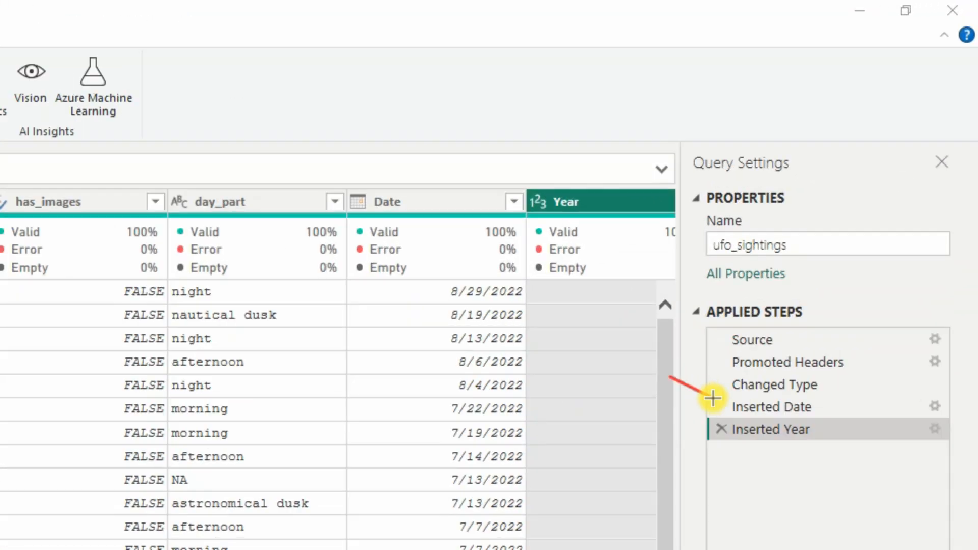
left_click_drag(760, 549, 770, 451)
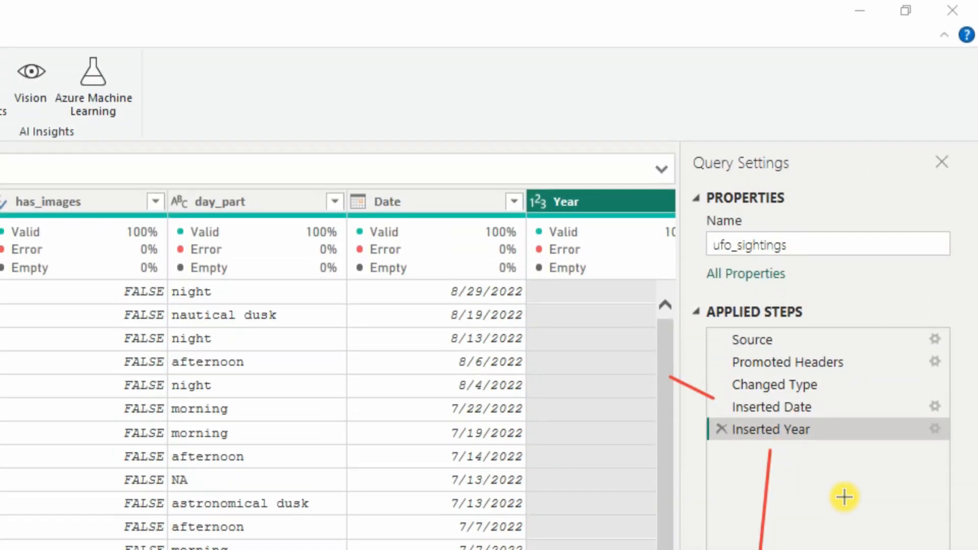
mouse_move(755, 459)
left_mouse_down()
mouse_move(770, 446)
mouse_move(789, 463)
left_mouse_up()
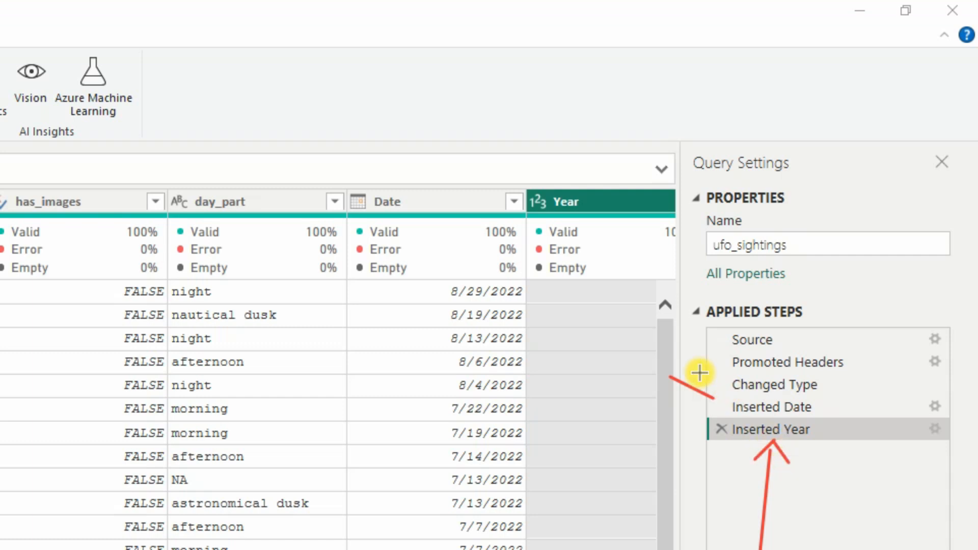
left_click_drag(698, 372, 717, 402)
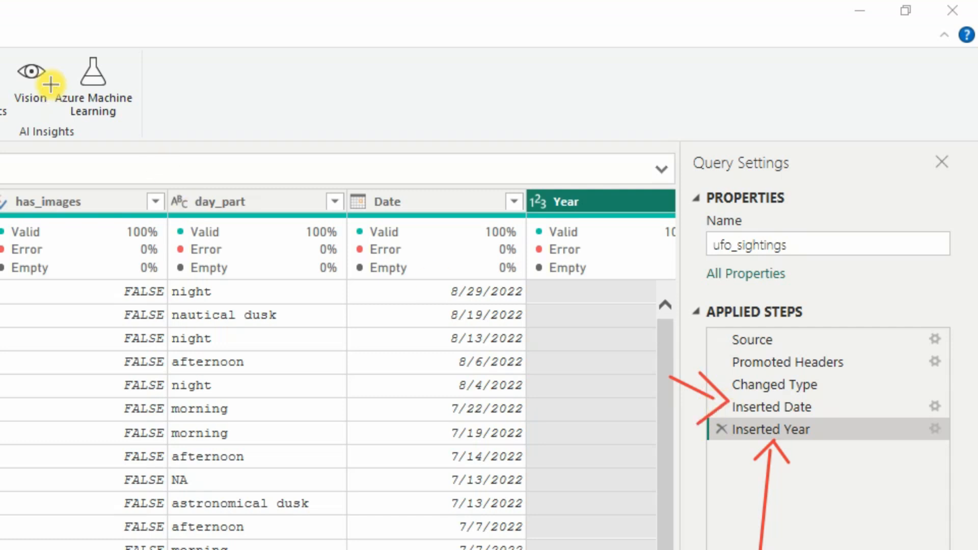
key("e")
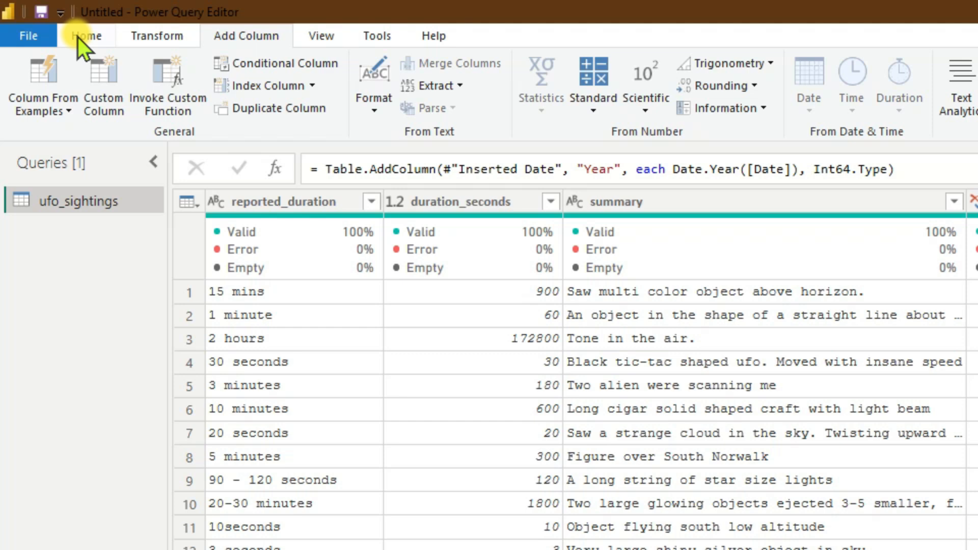
Step: Close Power Query Editor, applying the changes to load ufo_sightings, and expand the table's field list in Power BI Desktop
left_click(78, 37)
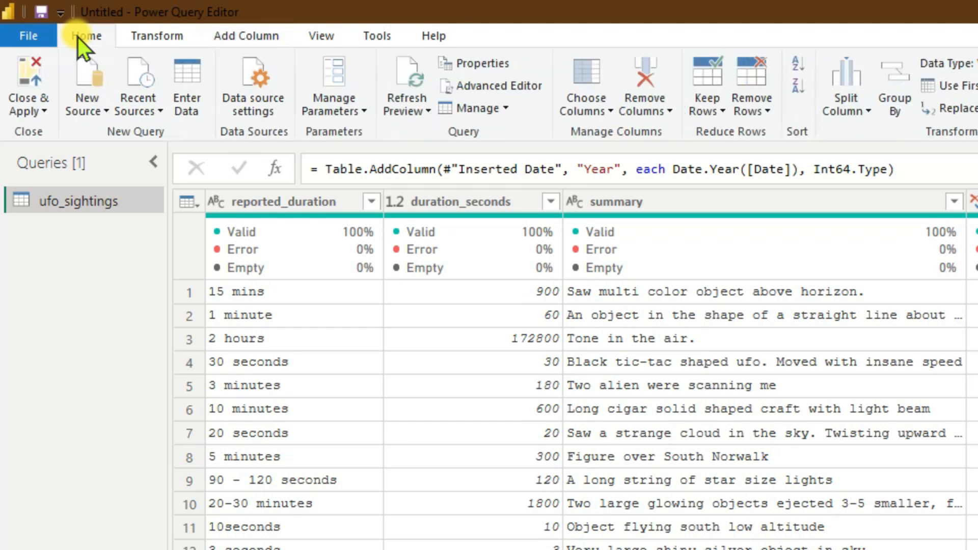
left_click(48, 113)
left_click(49, 131)
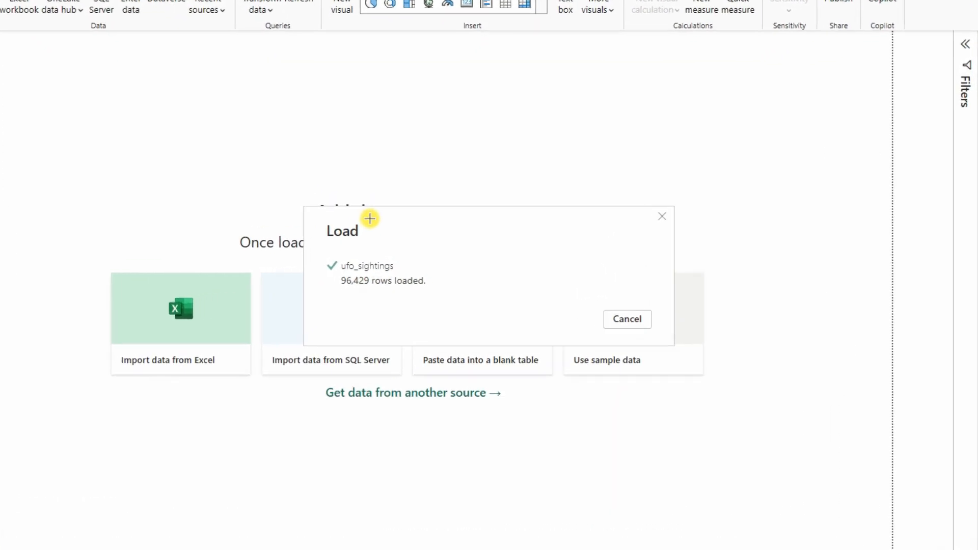
left_click_drag(169, 147, 245, 227)
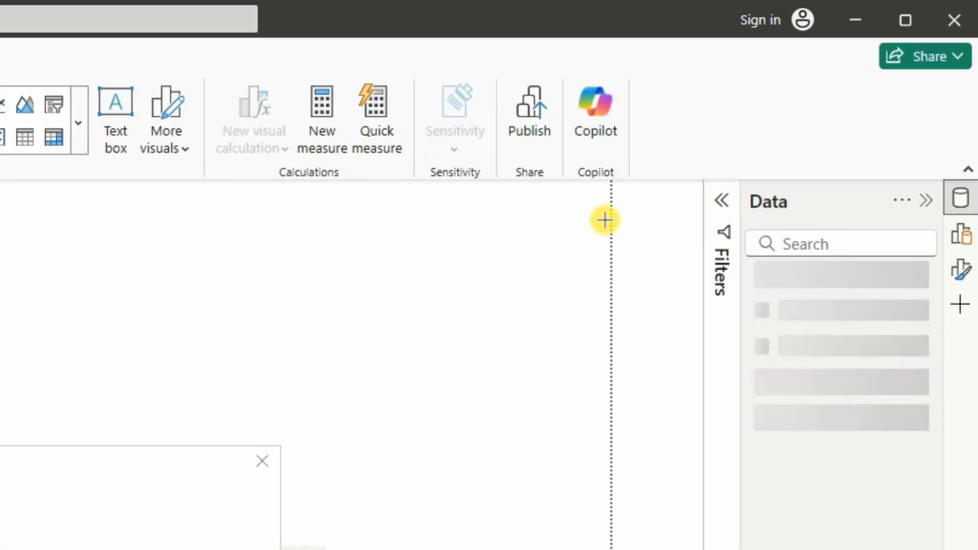
left_click_drag(612, 219, 869, 206)
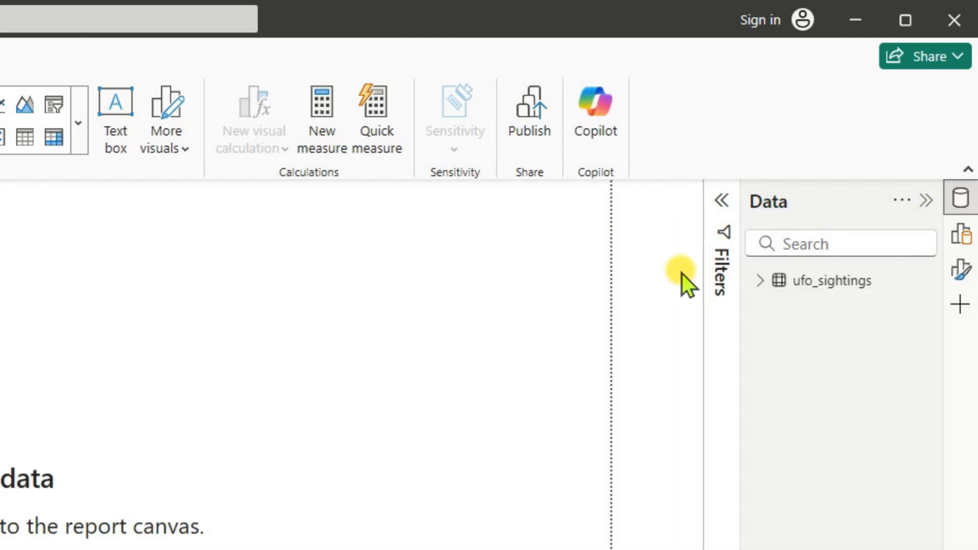
left_click(762, 281)
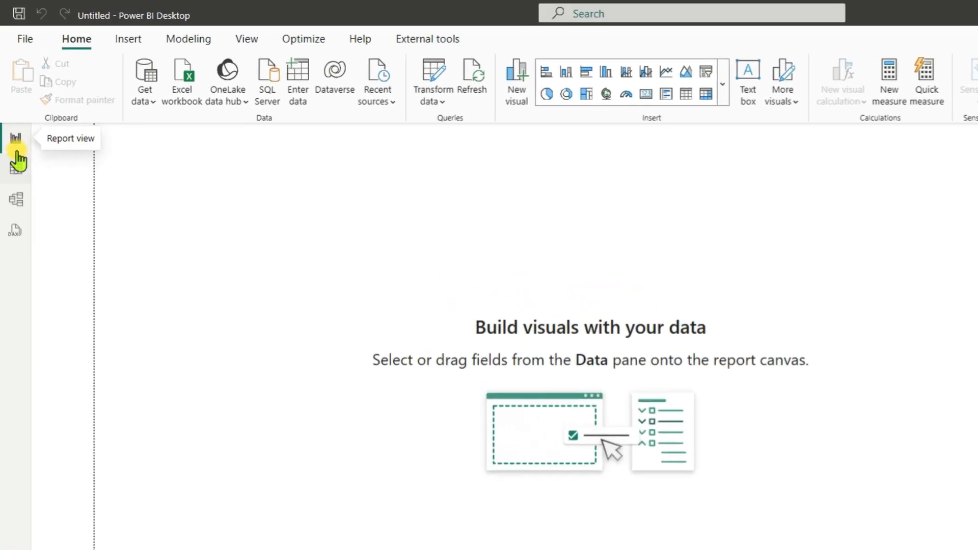
Step: Look through the loaded ufo_sightings rows and columns in Table view, and return to Report view
left_click(23, 247)
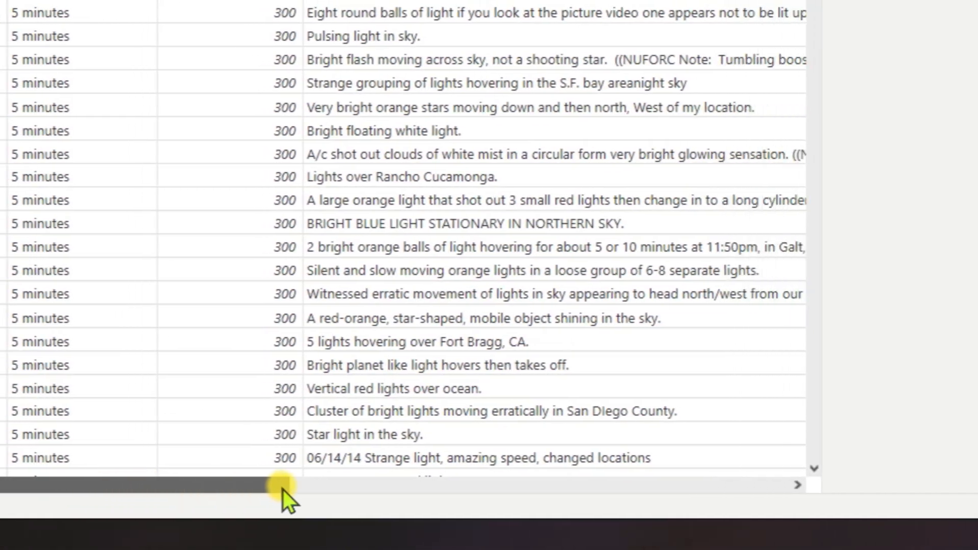
left_click_drag(283, 490, 438, 485)
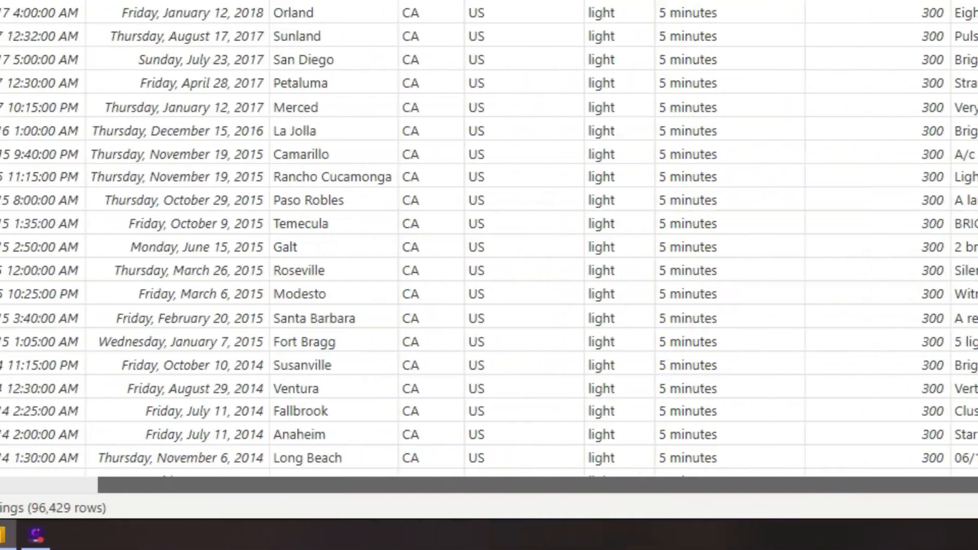
left_click_drag(977, 485, 746, 493)
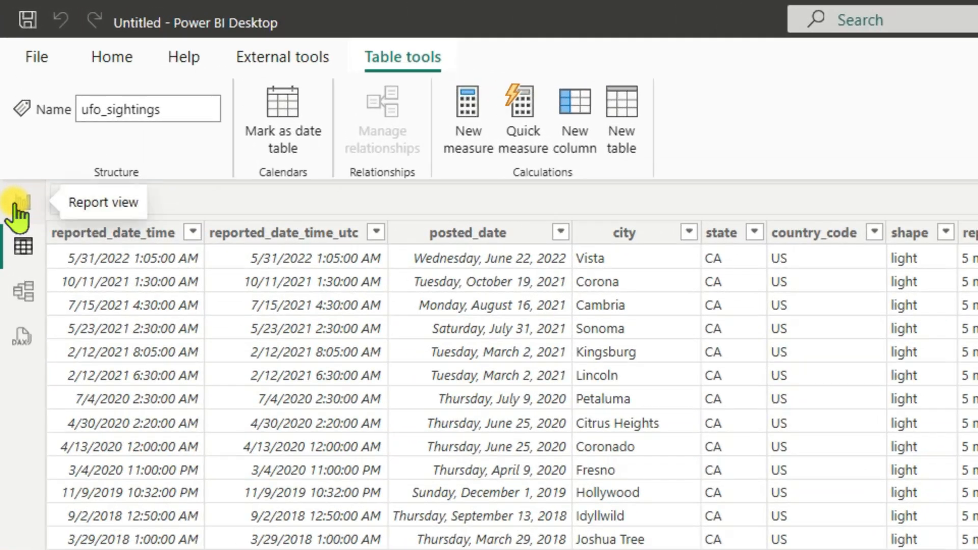
left_click(19, 205)
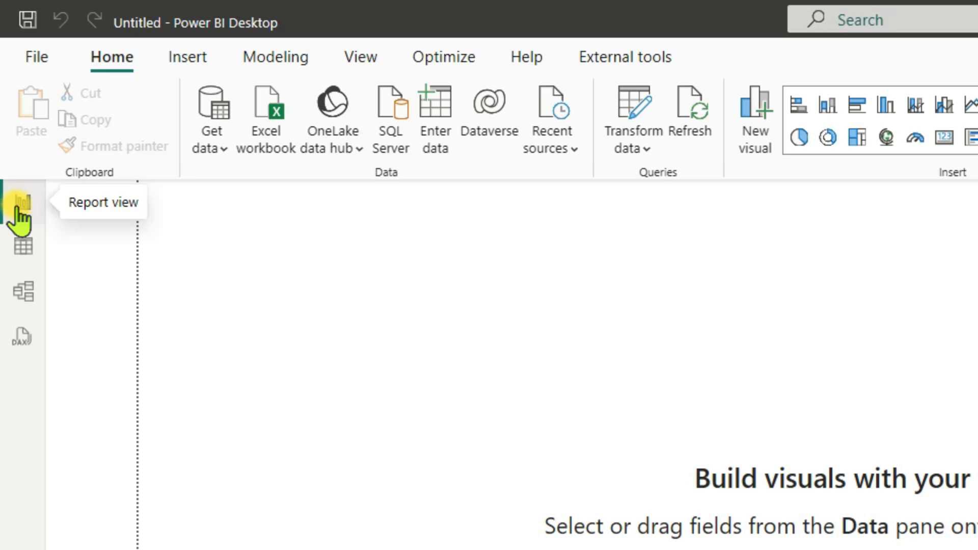
Step: In Table view, format the ufo_sightings Date column as *3/14/2001 (Short Date) and check its filter values without applying a filter
left_click(23, 248)
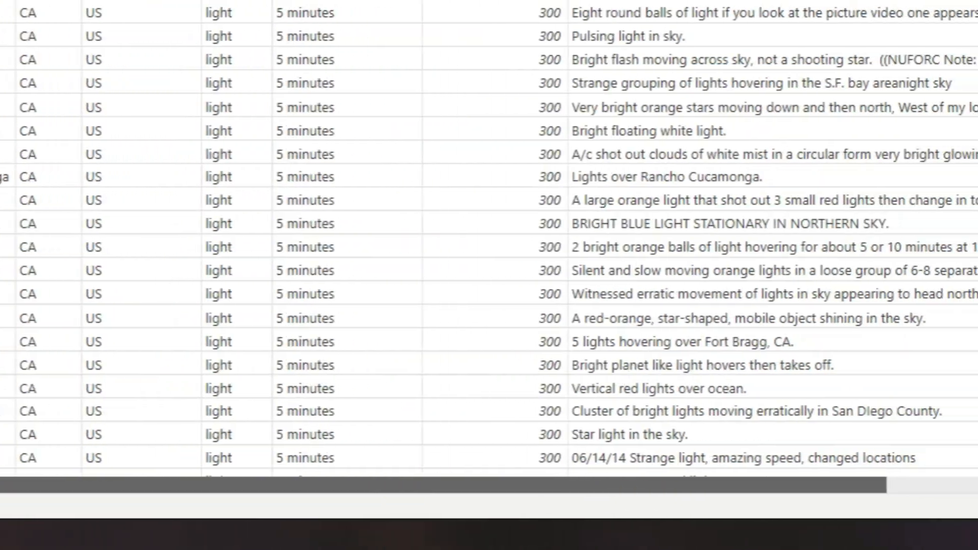
left_click_drag(662, 486, 576, 489)
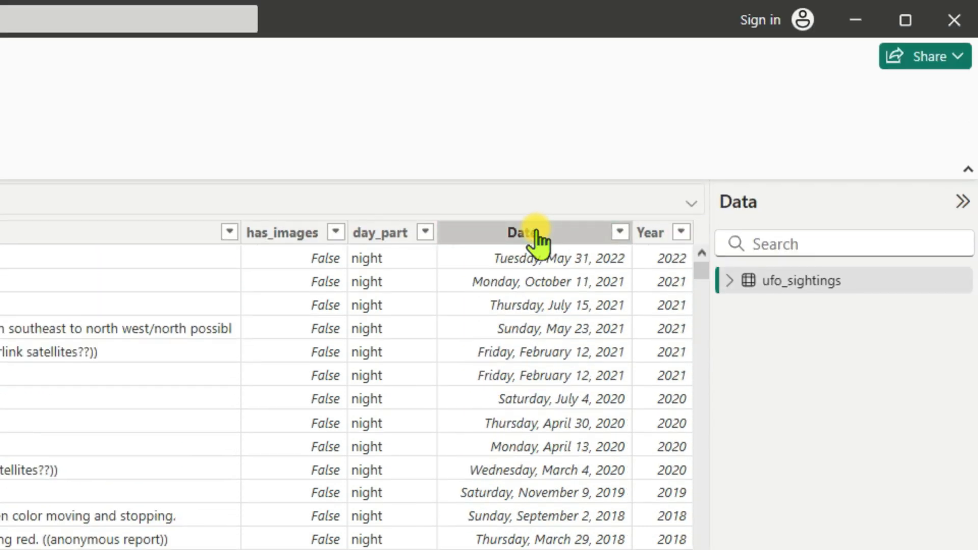
left_click(536, 233)
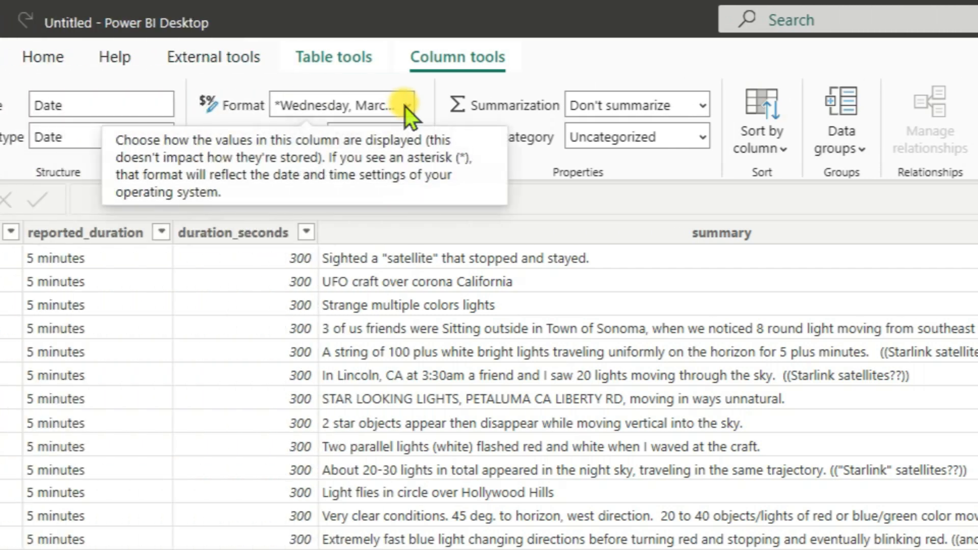
left_click(475, 107)
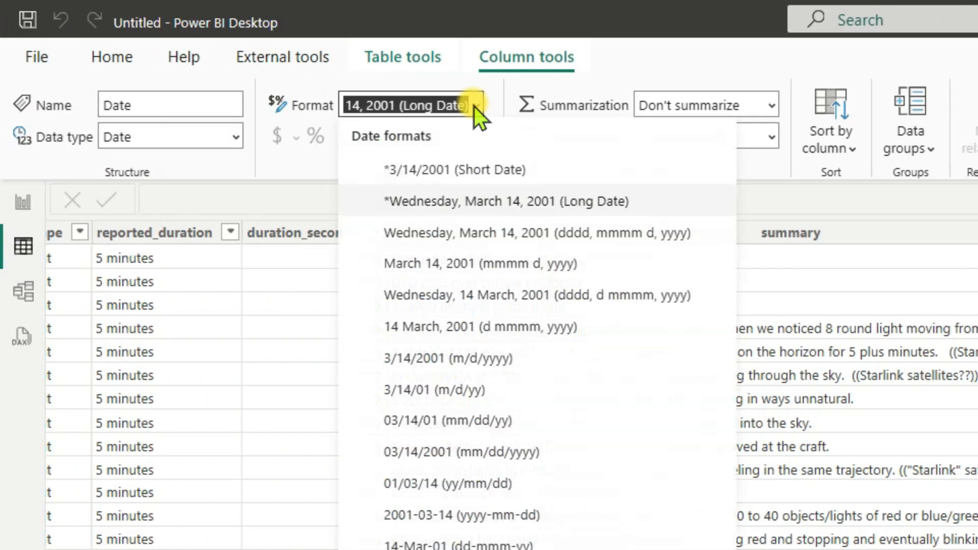
left_click(451, 169)
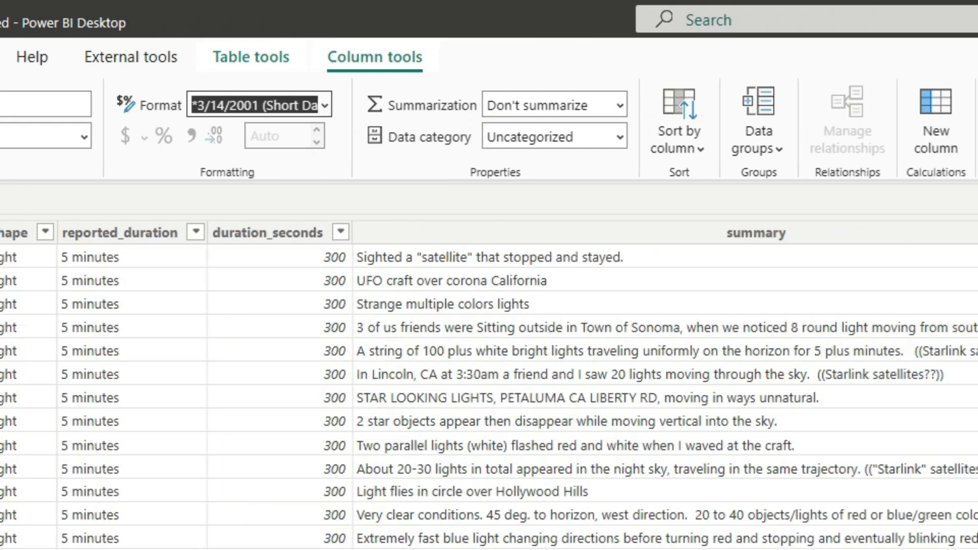
left_click(624, 233)
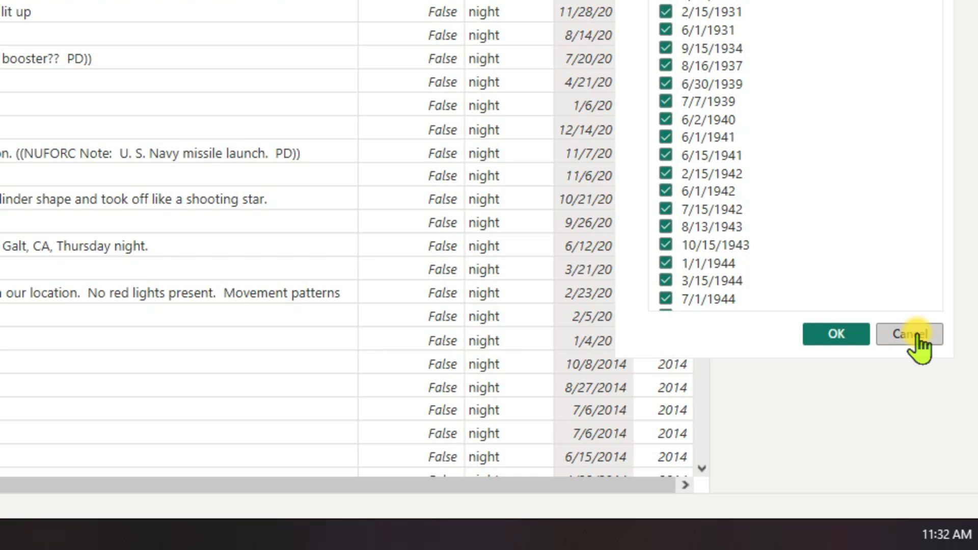
left_click(912, 334)
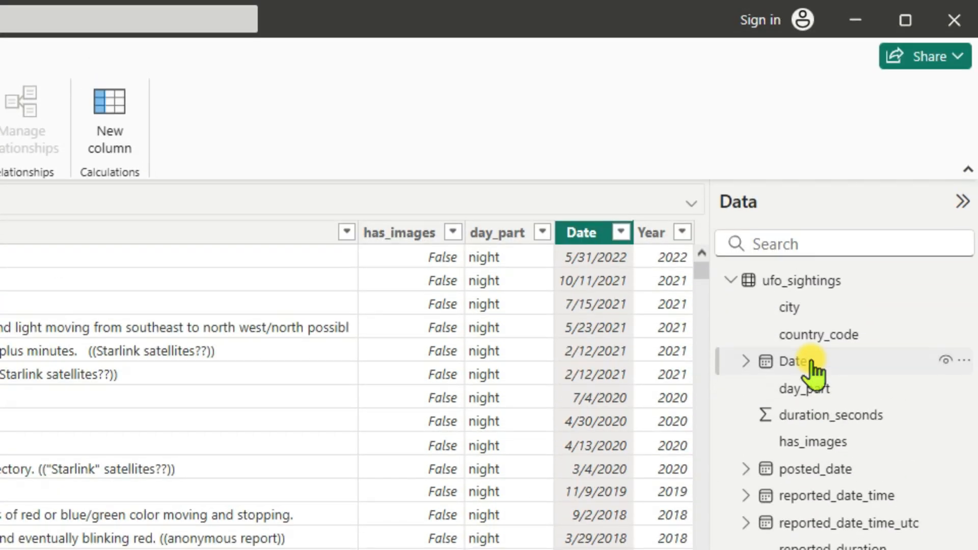
Step: Rename the Date column of the ufo_sightings table as Report_Date
right_click(812, 359)
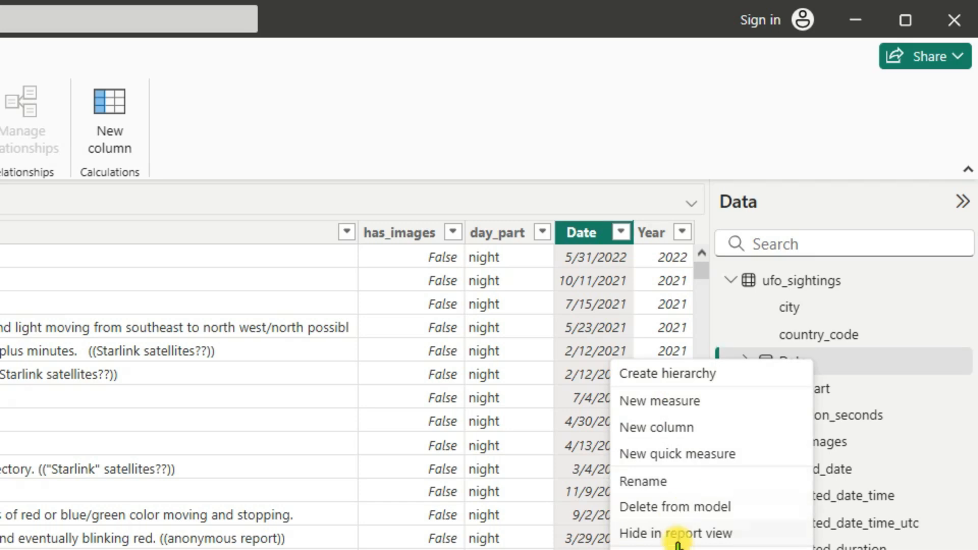
left_click(667, 484)
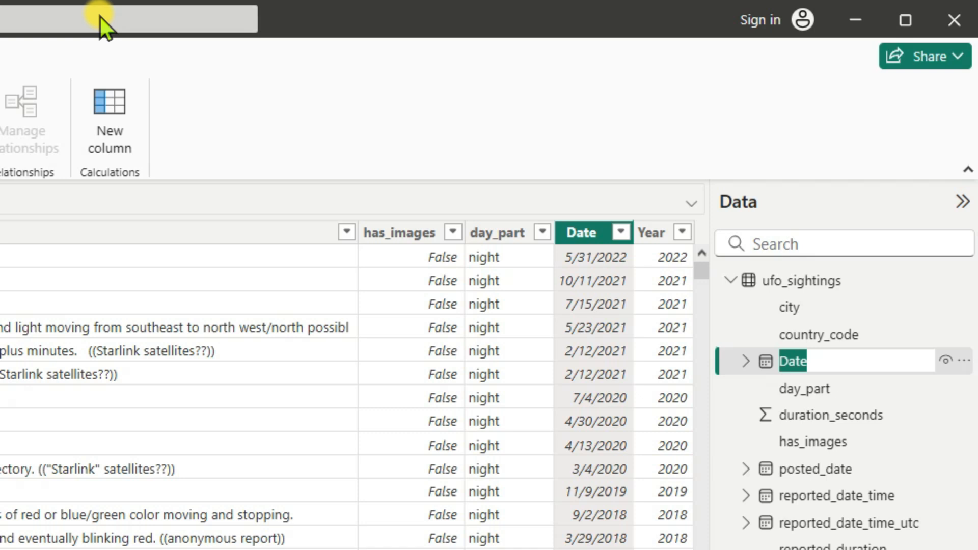
type("Report_Date")
key("Return")
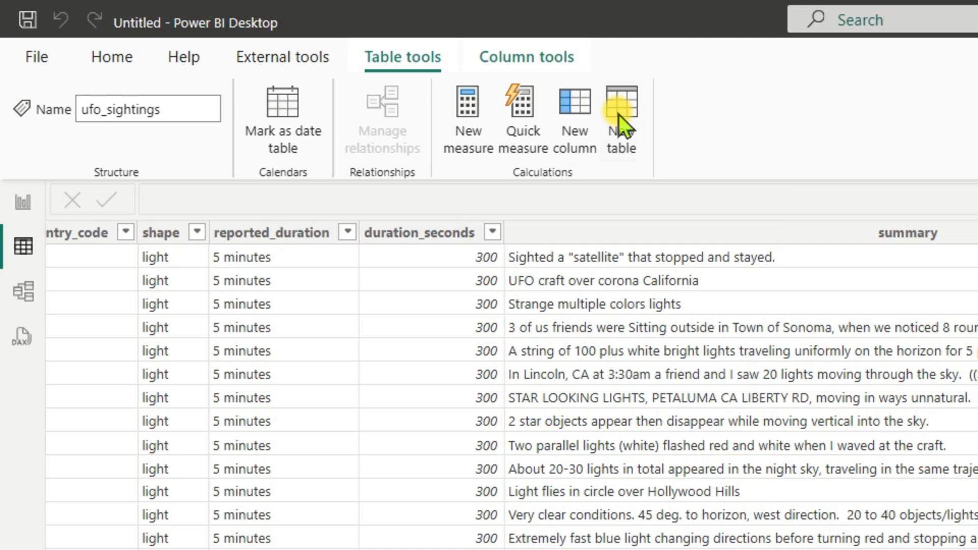
Step: Create a new calculated table named calendar_table and begin its DAX definition with the CALENDAR function
left_click(618, 115)
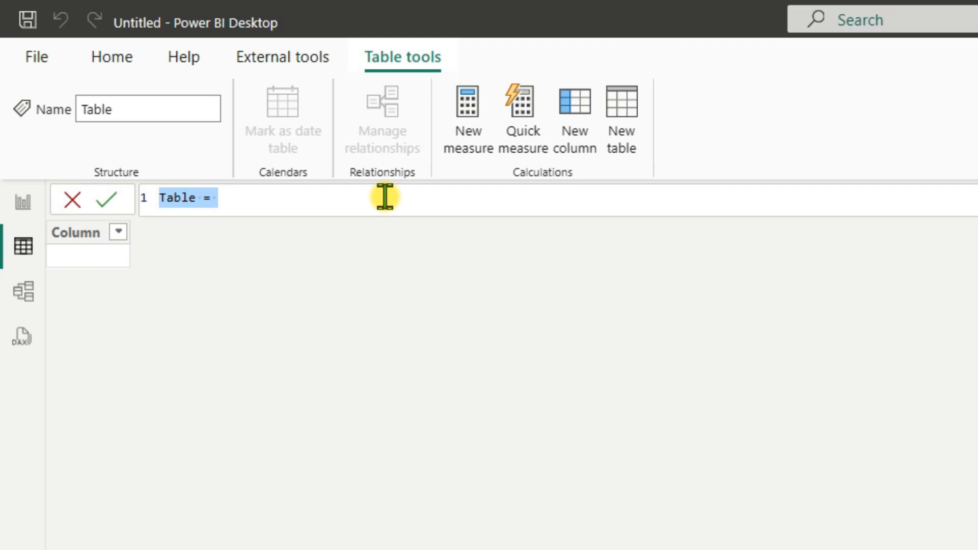
type("len")
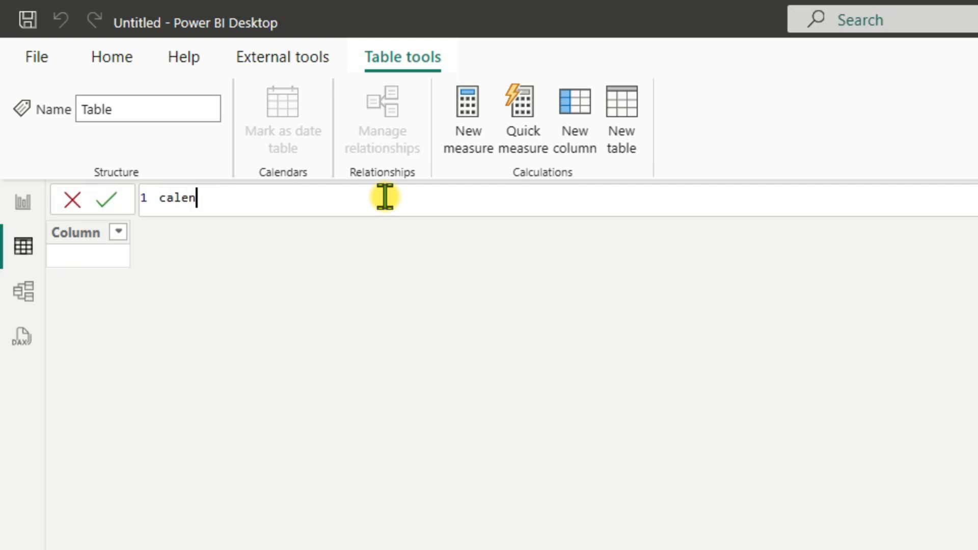
type("dar_tabl")
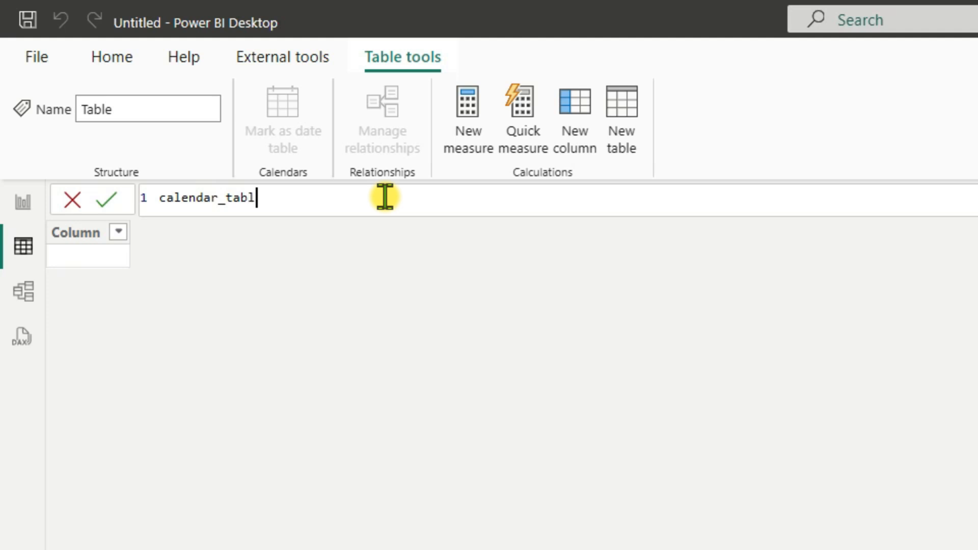
type("e = ")
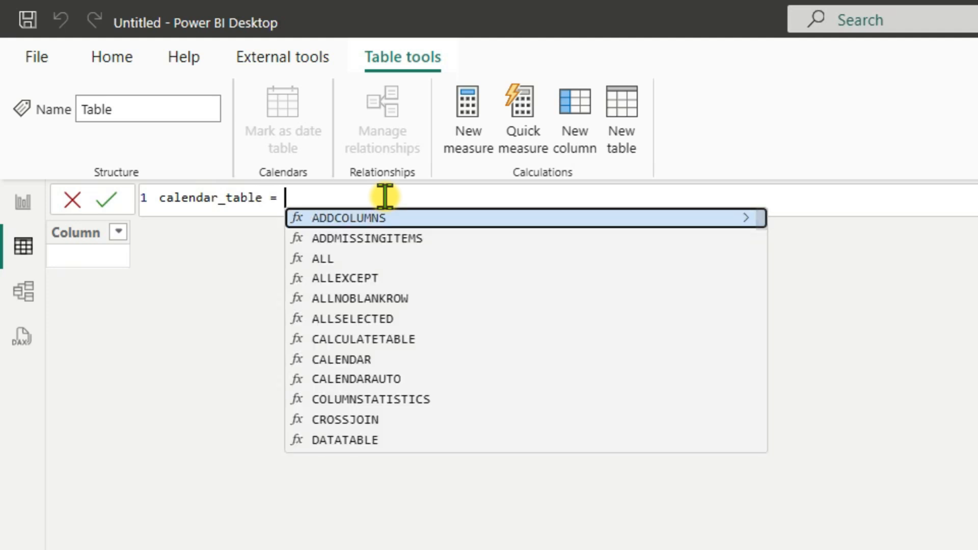
type("cale")
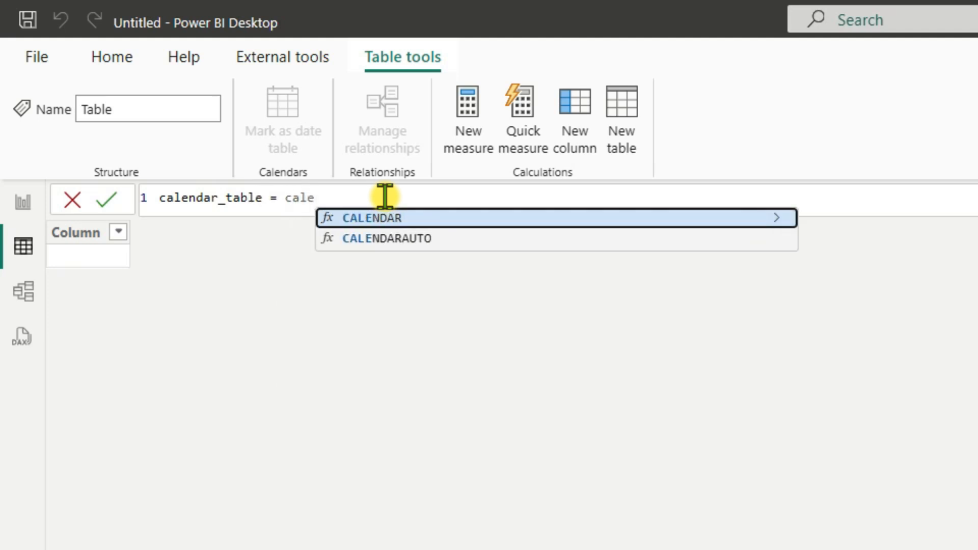
key("Tab")
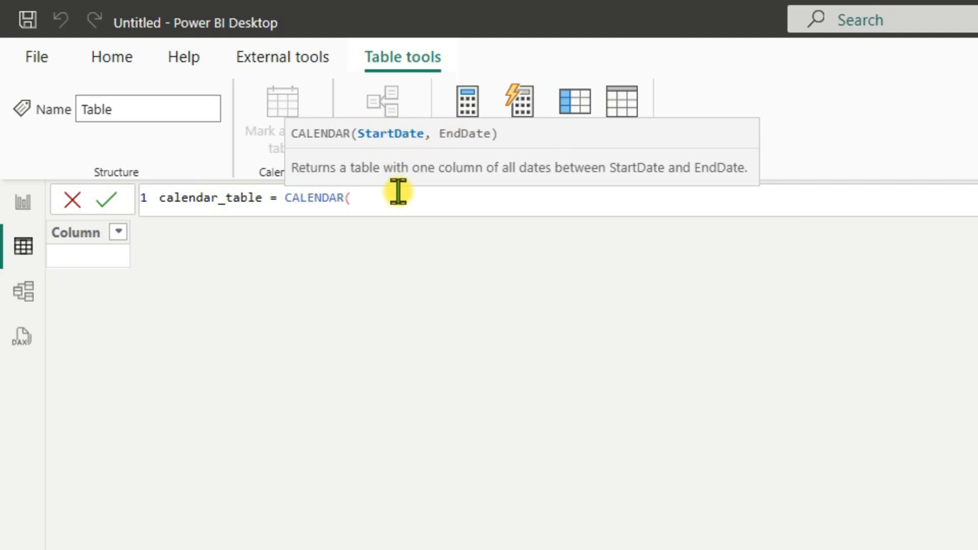
Step: Enter MIN(ufo_sightings[Report_Date]) as the start date of the CALENDAR function
type("MI")
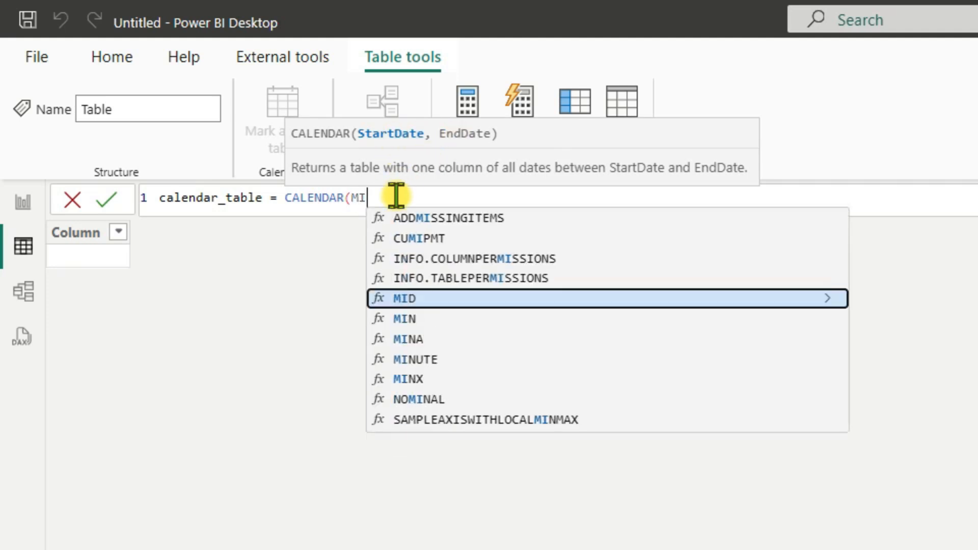
type("N(")
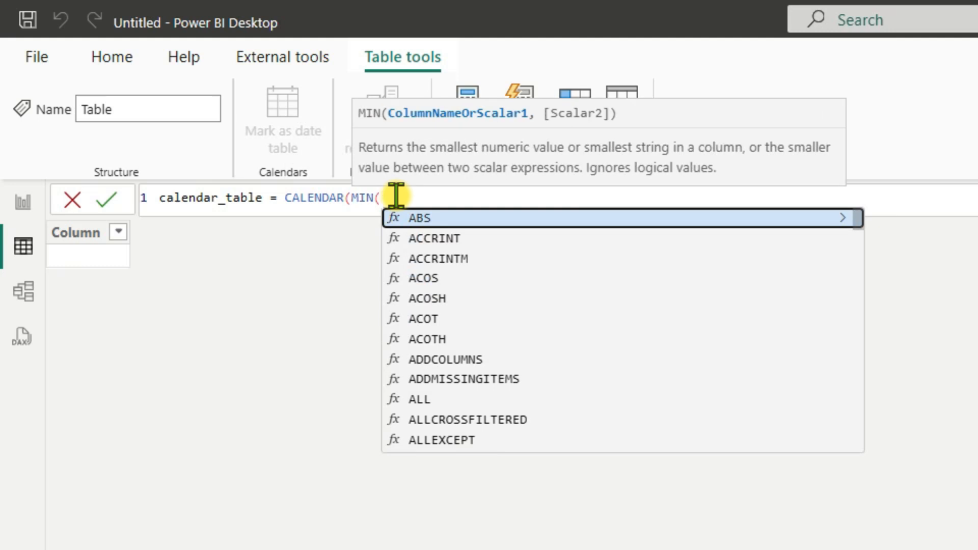
type("Repo")
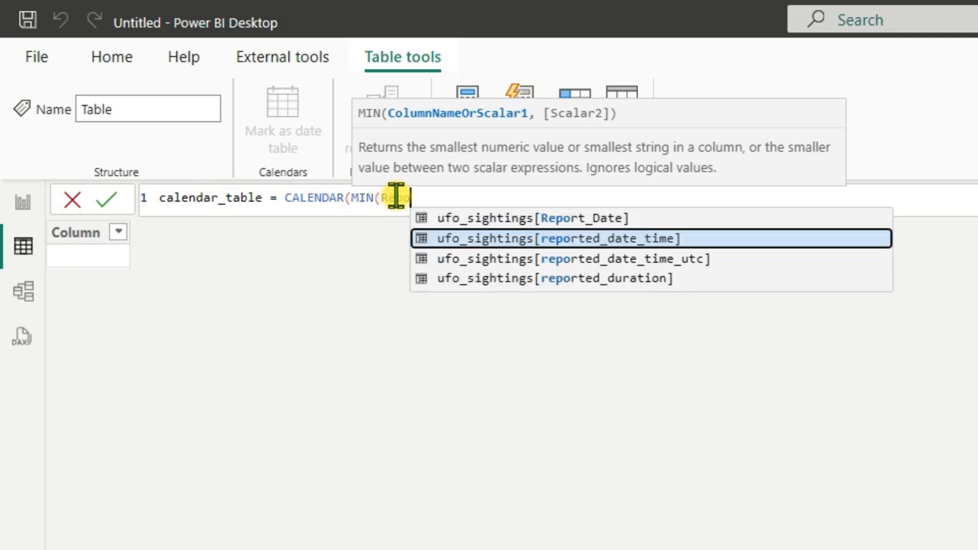
key("Up")
key("Tab")
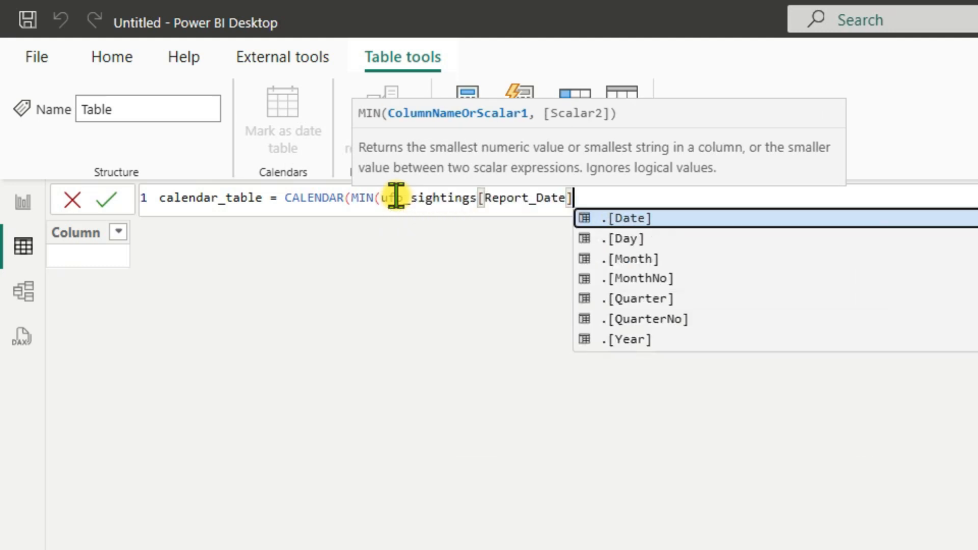
type(",")
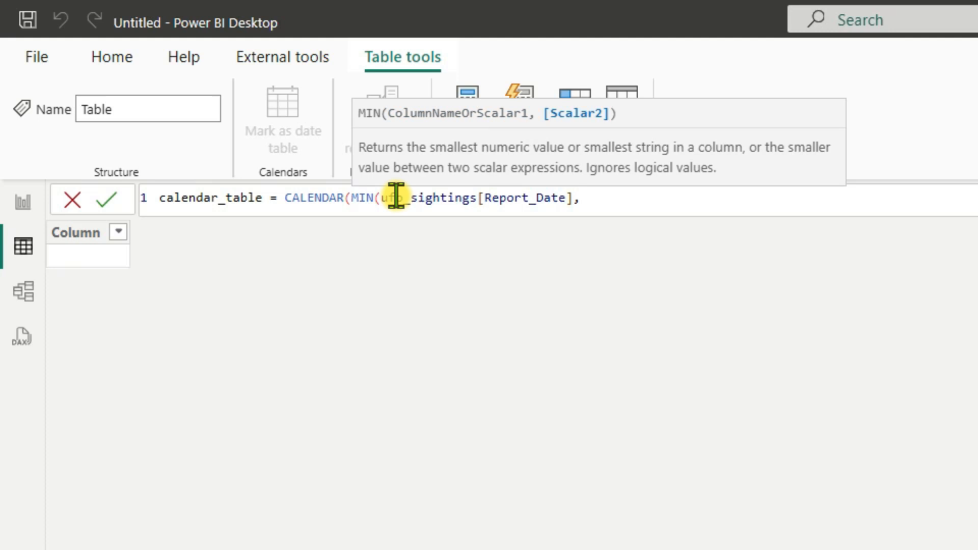
key("BackSpace")
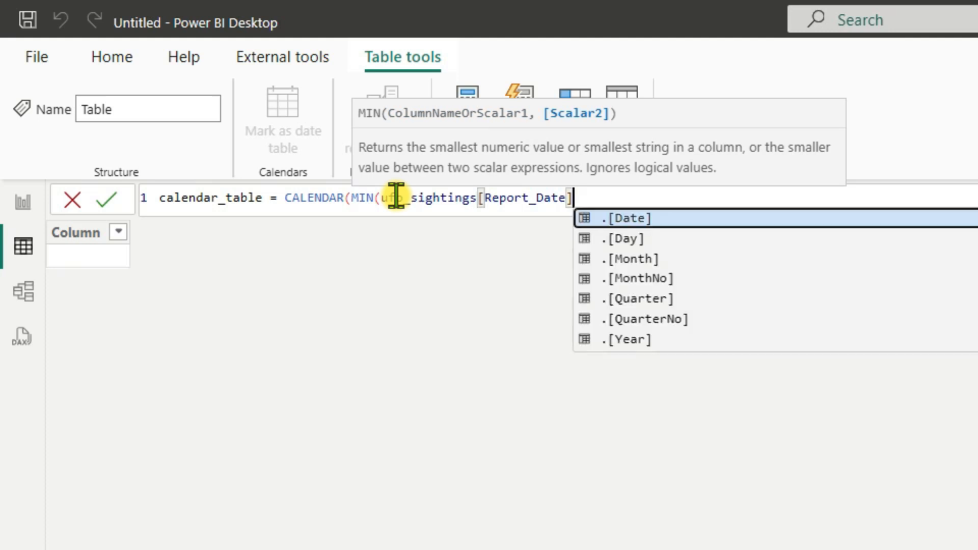
type("),")
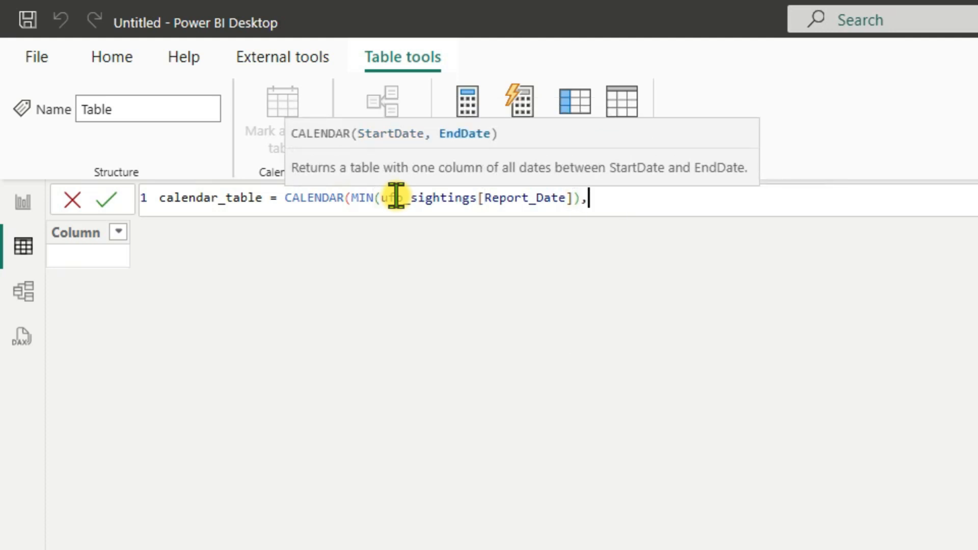
Step: Enter MAX(ufo_sightings[Report_Date]) as the end date of the CALENDAR function and commit the calendar_table definition
type("MAX")
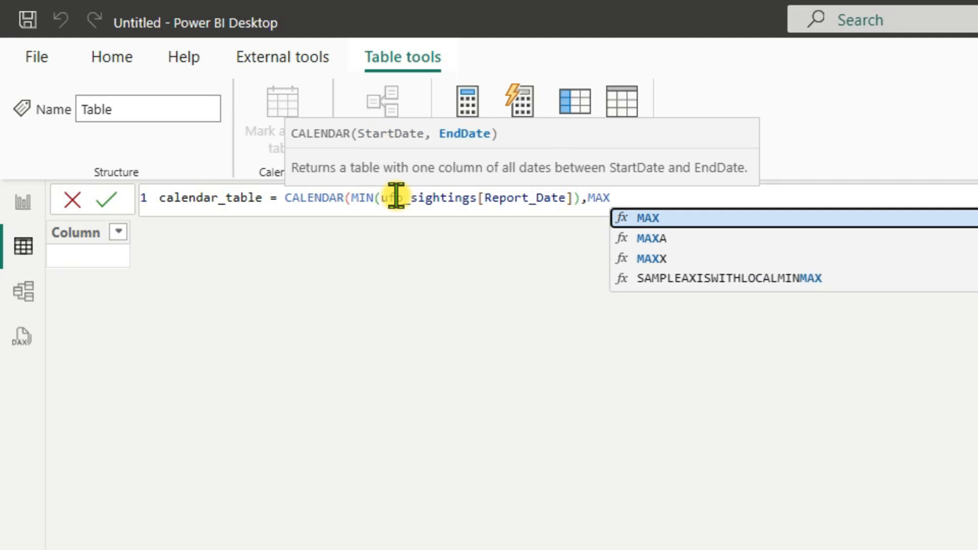
type("(Repo")
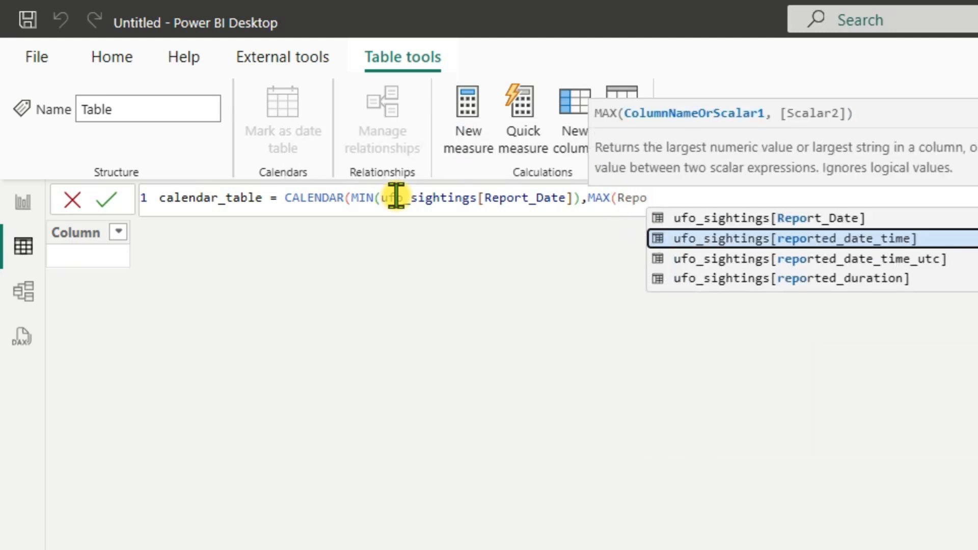
key("Up")
key("Tab")
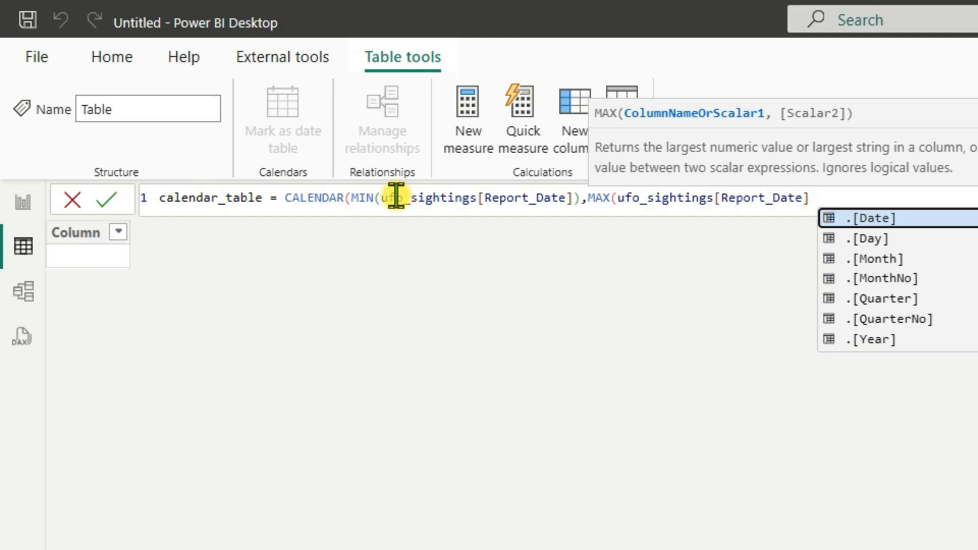
type(")")
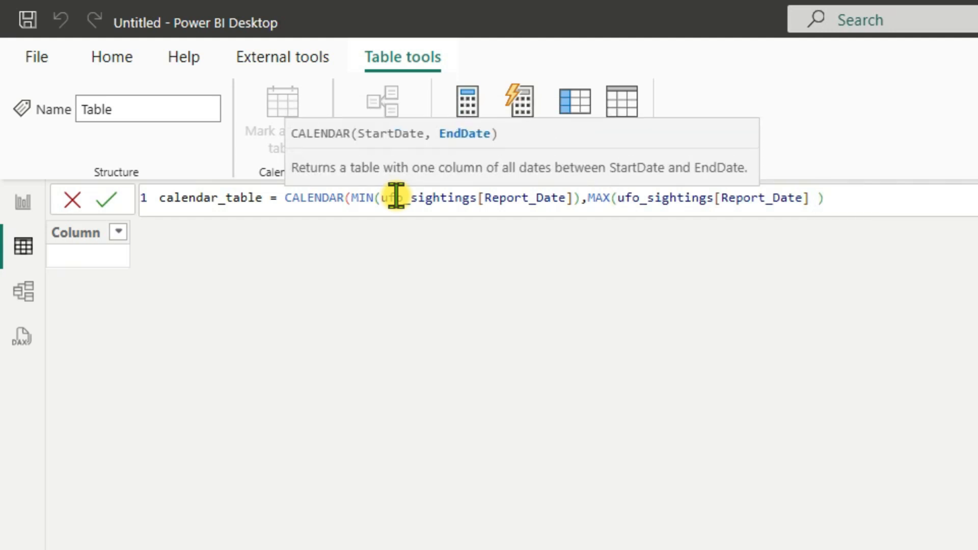
type(" )")
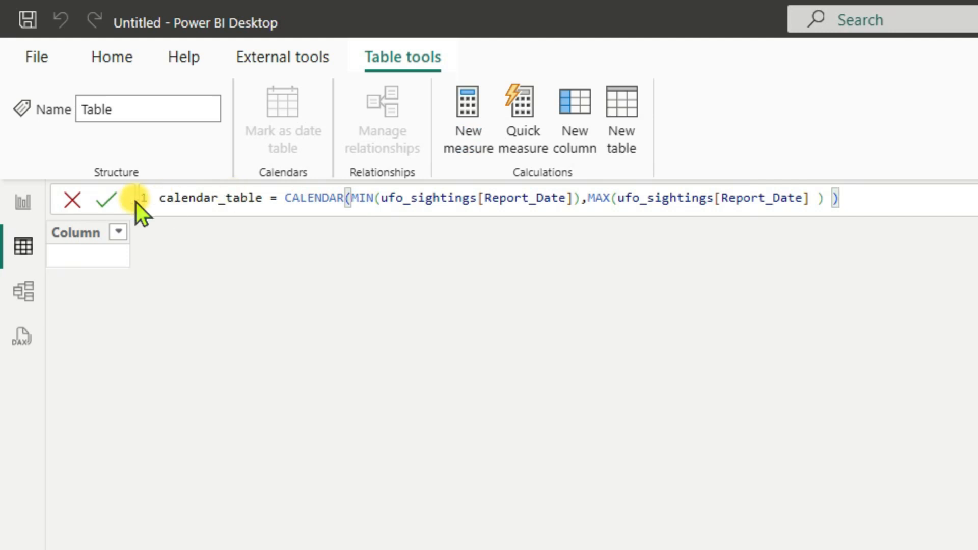
left_click(105, 200)
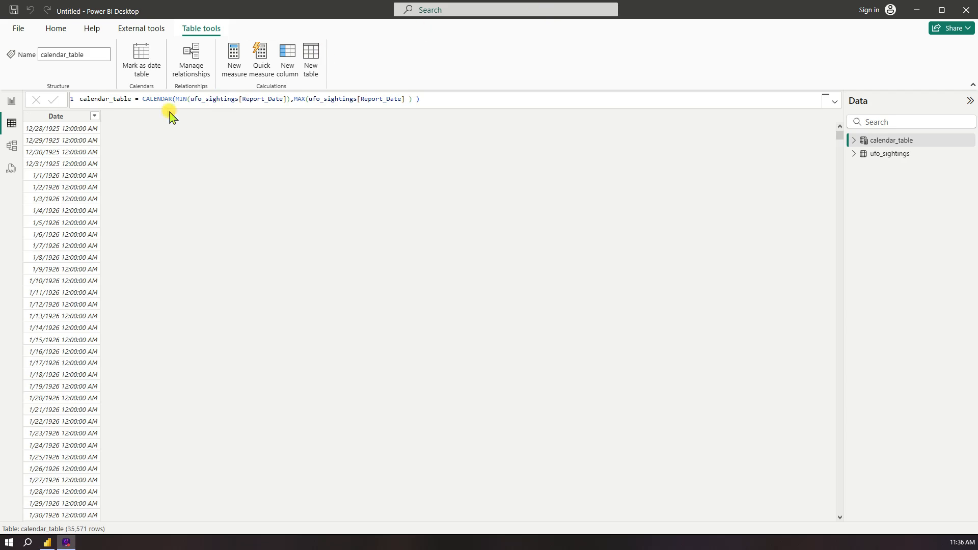
Step: Format the Date column of calendar_table as *3/14/2001 (Short Date)
left_click(72, 117)
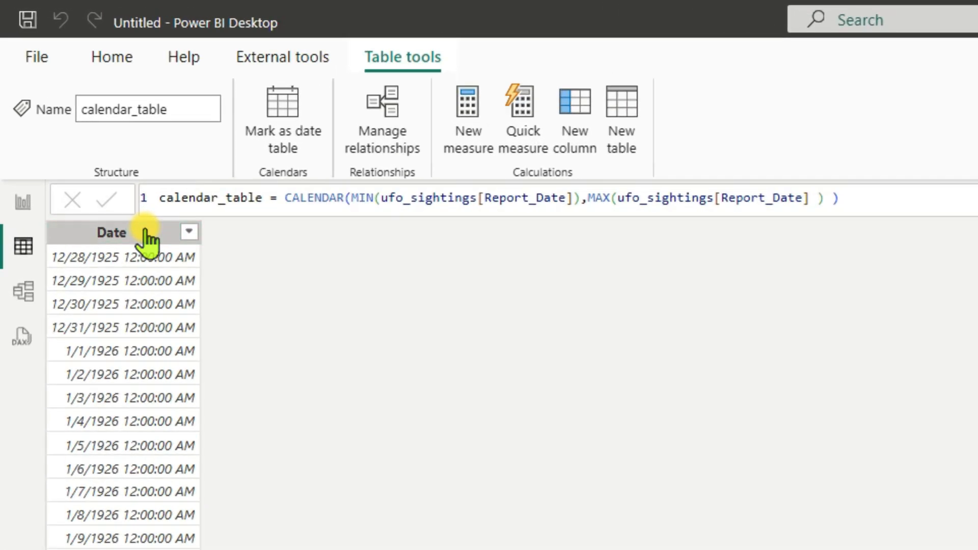
left_click(147, 237)
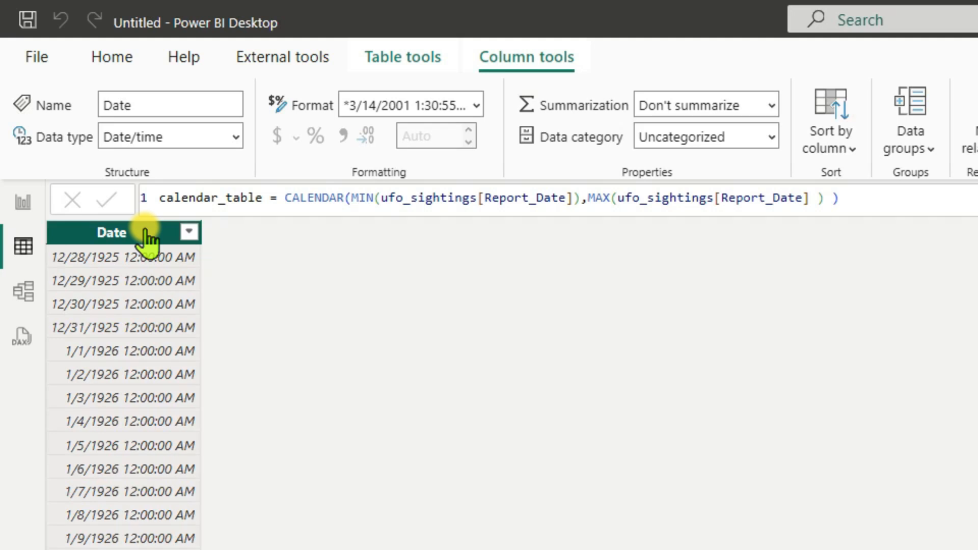
left_click(474, 103)
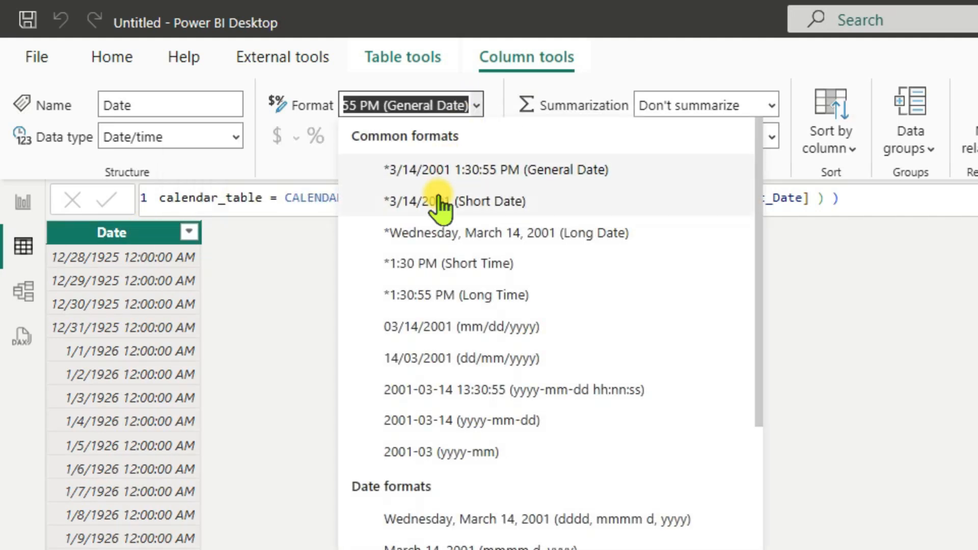
left_click(439, 199)
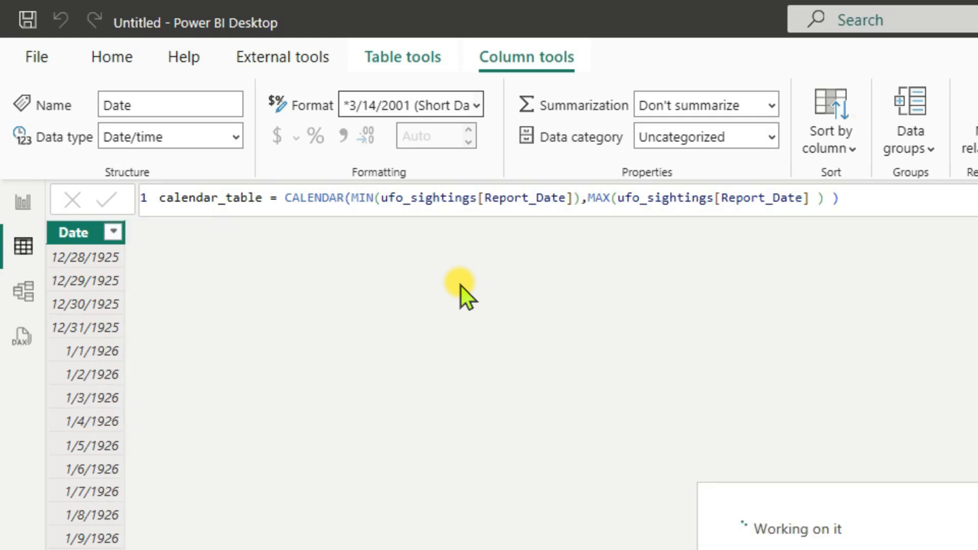
Step: Mark calendar_table as a date table with Date as its date column and save the setting
left_click(401, 59)
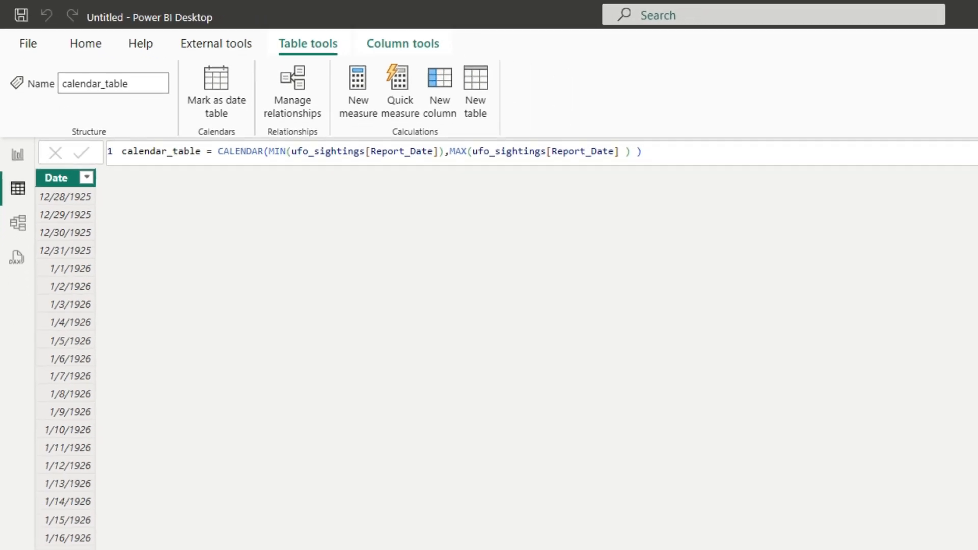
right_click(860, 283)
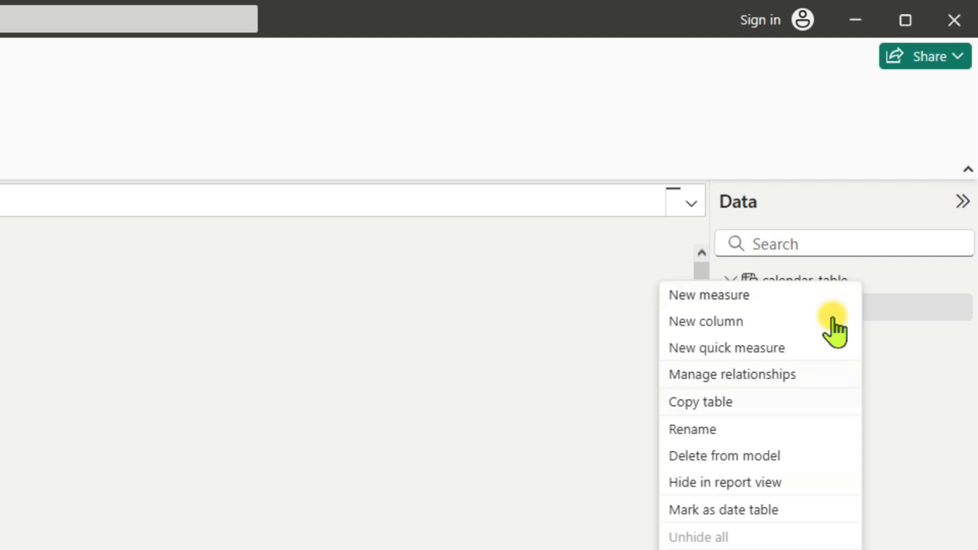
left_click(747, 511)
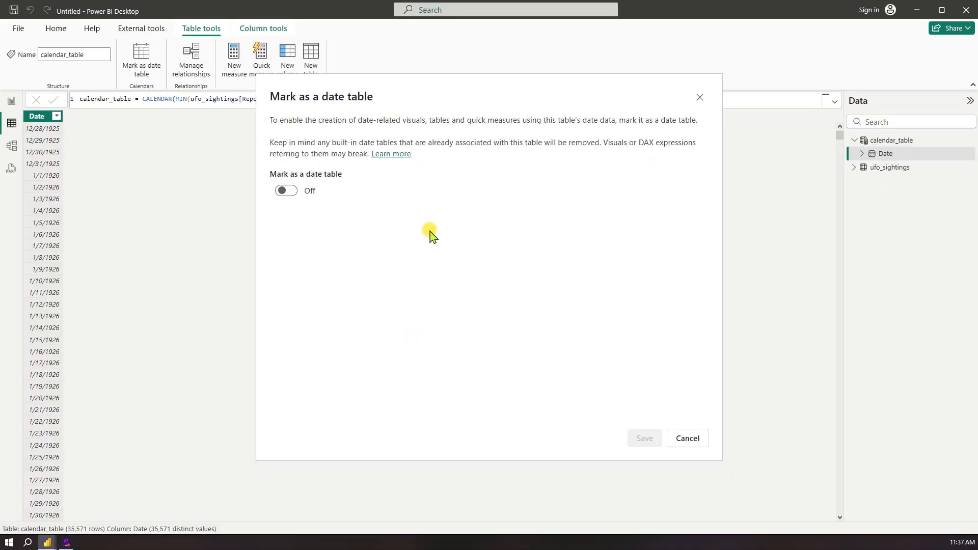
left_click(290, 191)
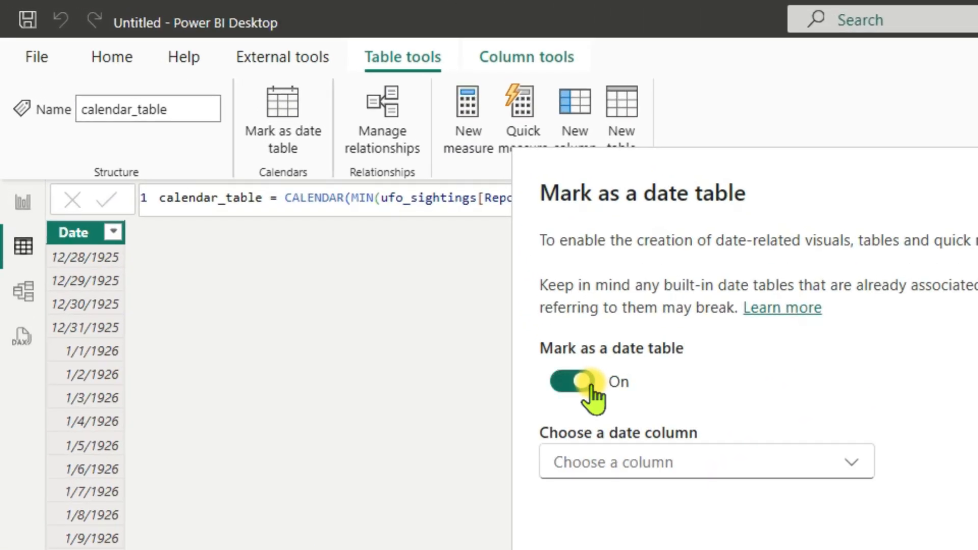
left_click(647, 458)
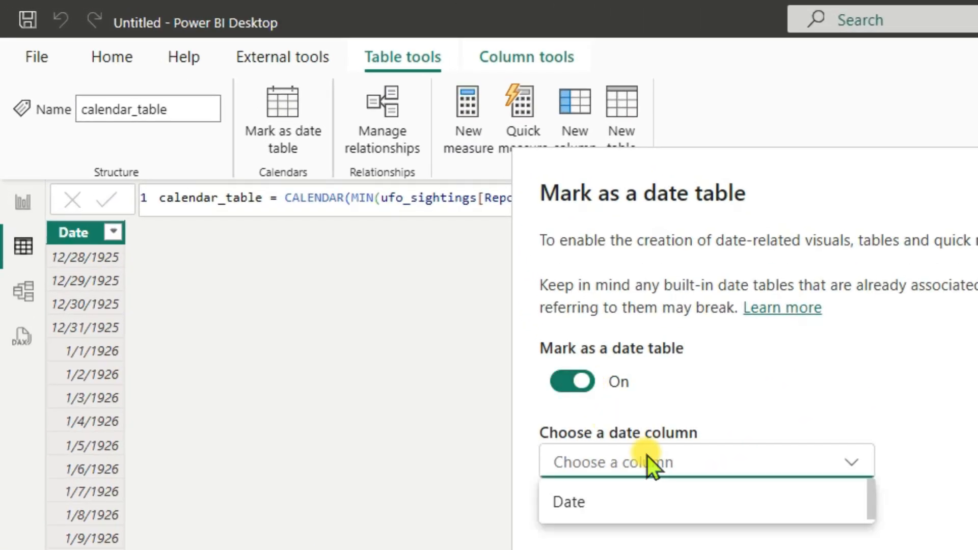
left_click(584, 509)
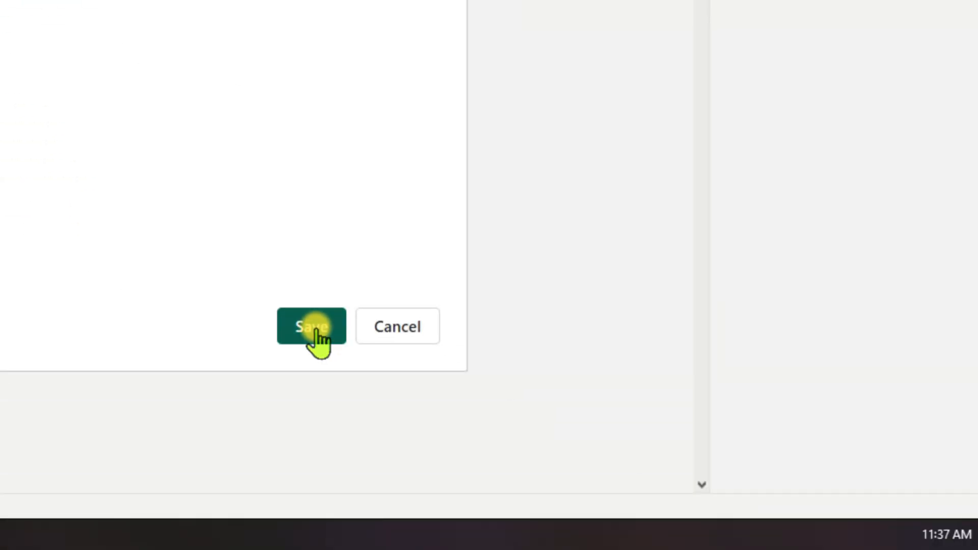
left_click(315, 329)
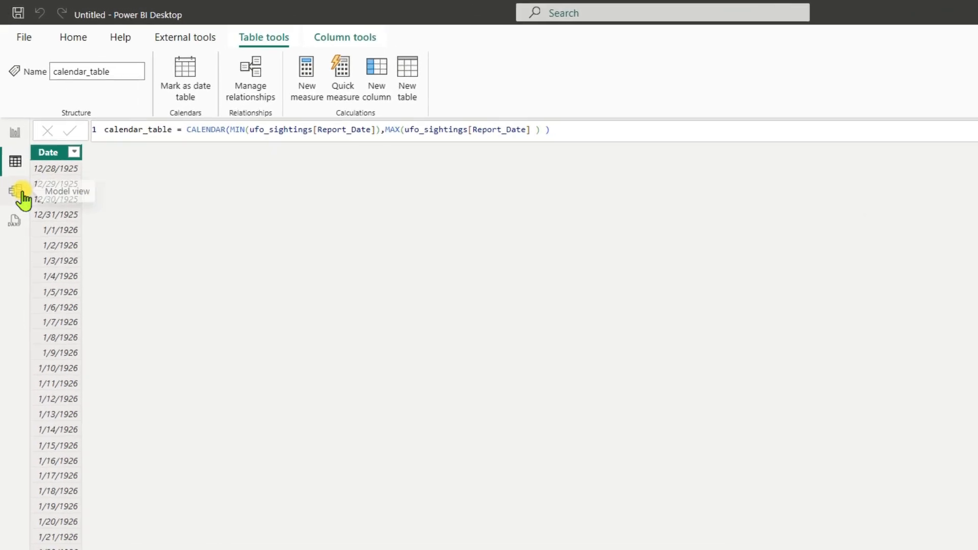
Step: In Model view, rearrange the table cards so that calendar_table sits above and to the left of ufo_sightings
left_click(11, 146)
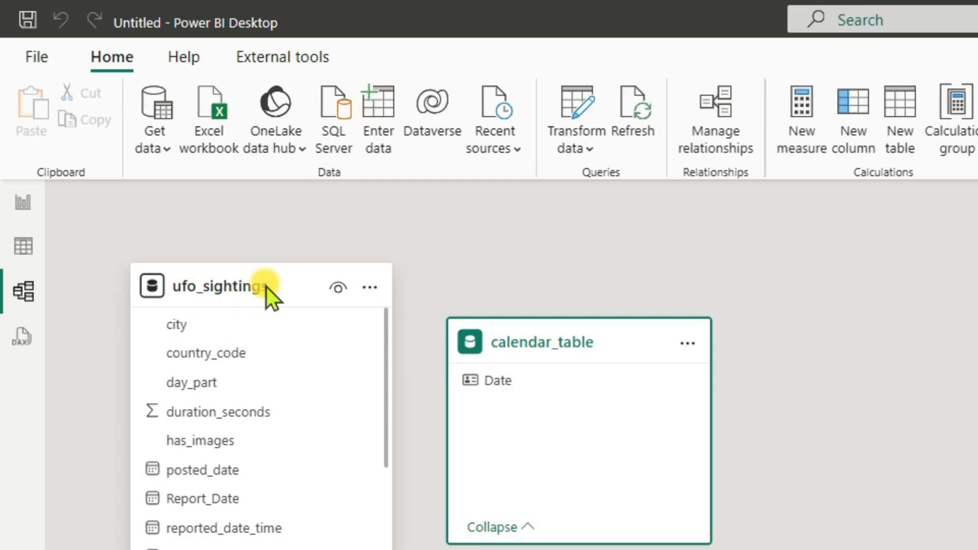
left_click_drag(265, 277, 310, 407)
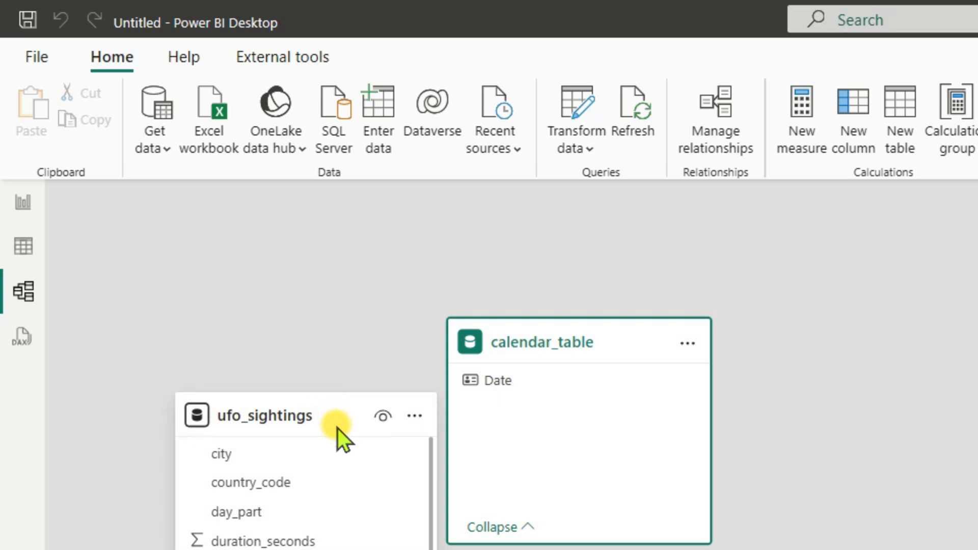
mouse_move(357, 430)
left_click_drag(343, 413, 604, 549)
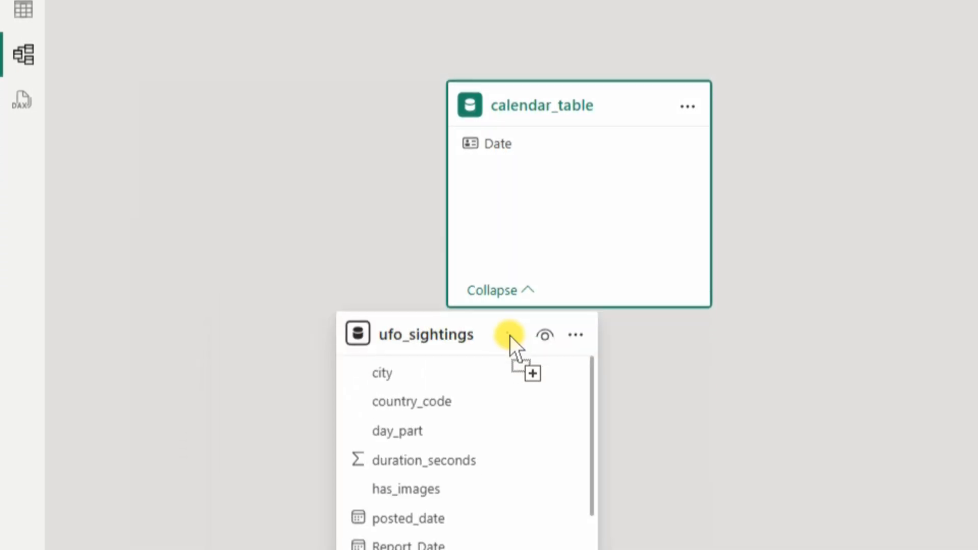
left_click_drag(604, 118, 607, 120)
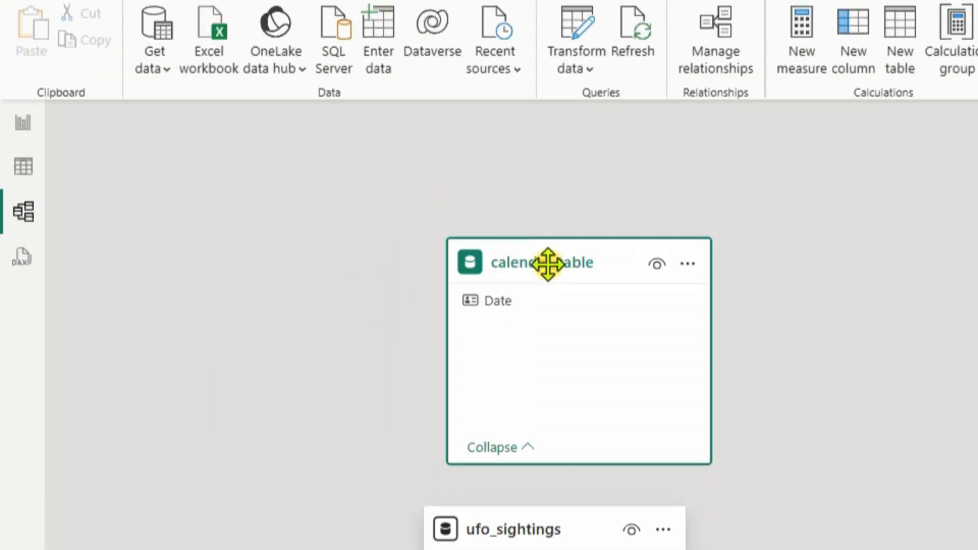
left_click_drag(547, 342, 247, 310)
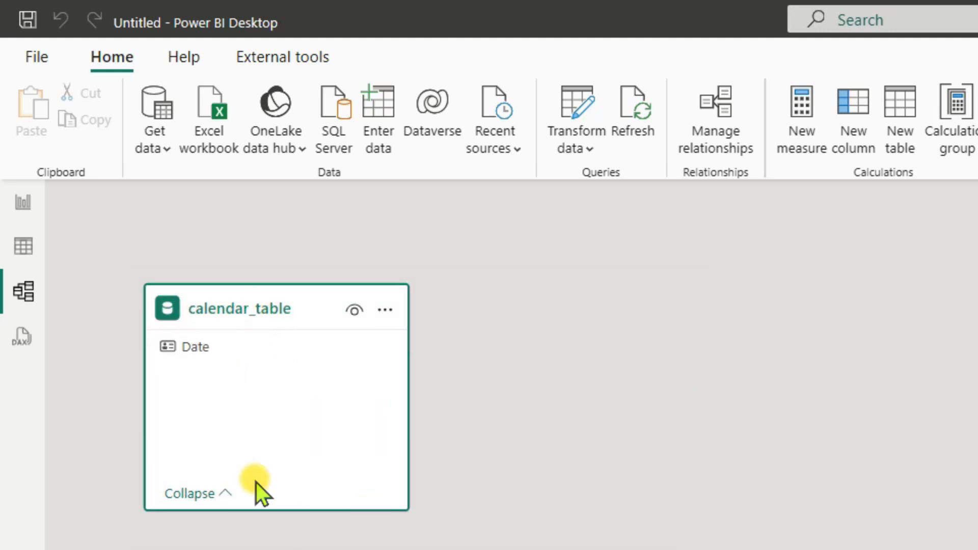
Step: Create an active one-to-many relationship from calendar_table Date to ufo_sightings Report_Date with cross-filter direction Both
left_click_drag(192, 353, 500, 549)
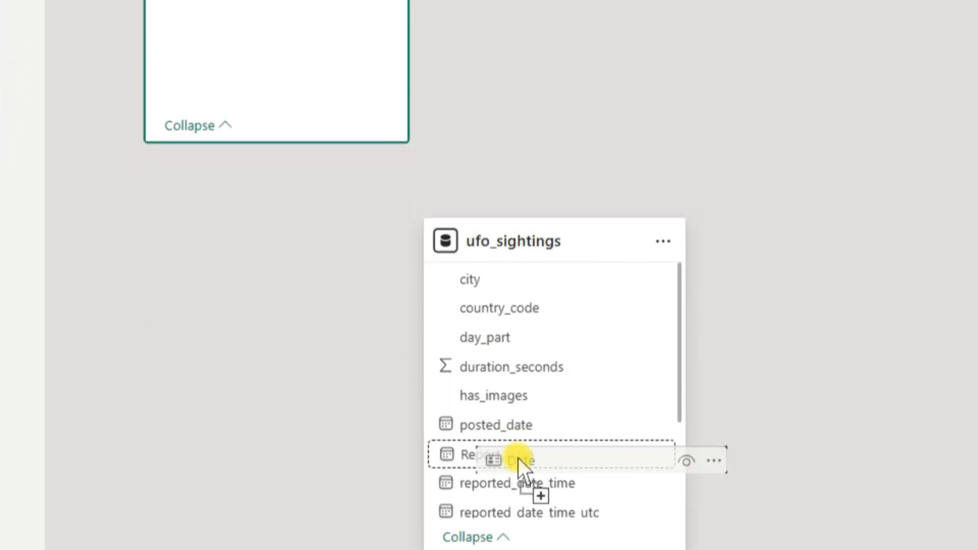
left_click_drag(500, 396, 483, 399)
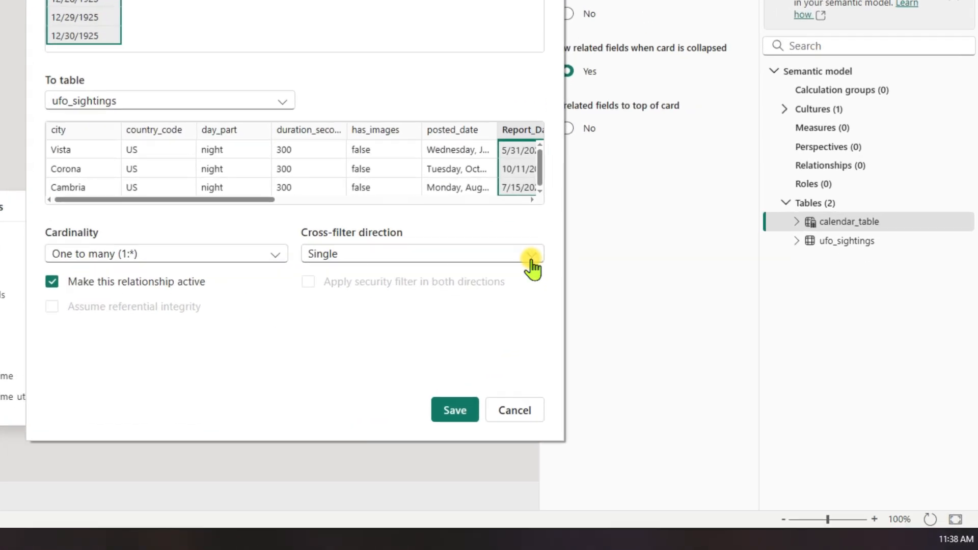
left_click(658, 339)
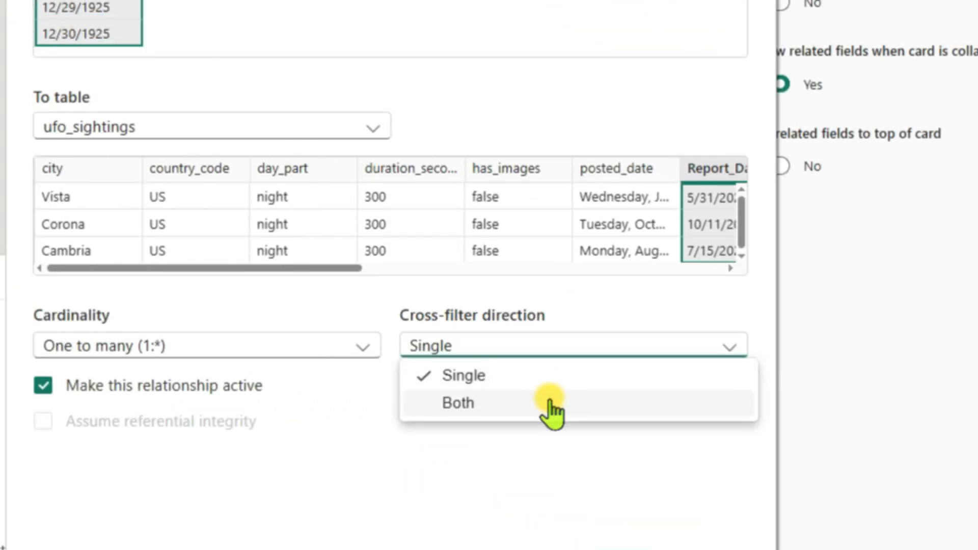
left_click(192, 183)
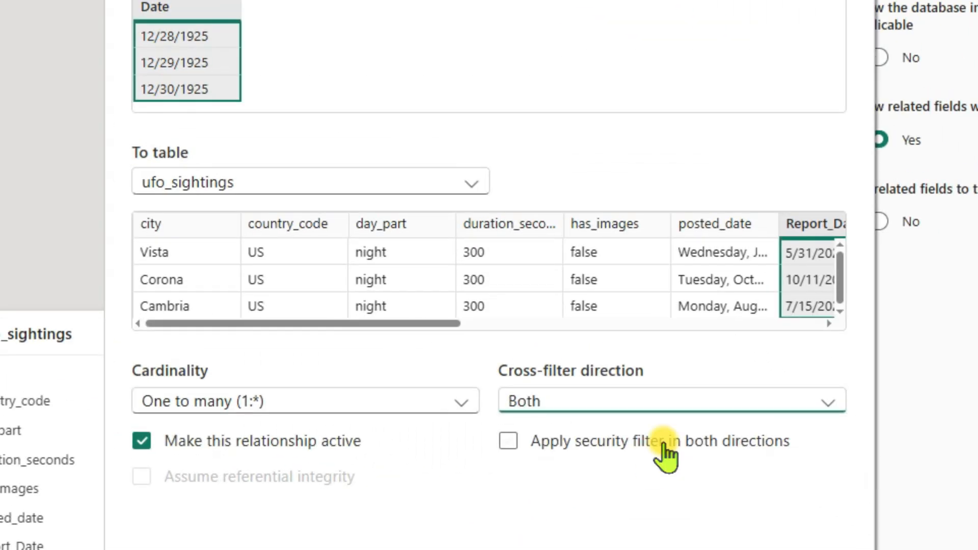
left_click(214, 348)
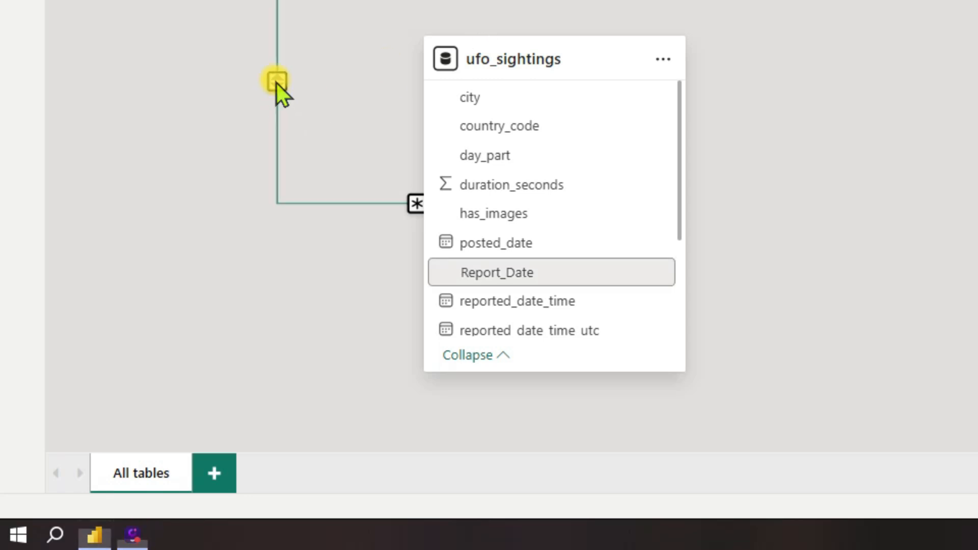
Step: Open the properties of the relationship between calendar_table and ufo_sightings and set its cross-filter direction to Single
right_click(277, 82)
left_click(297, 123)
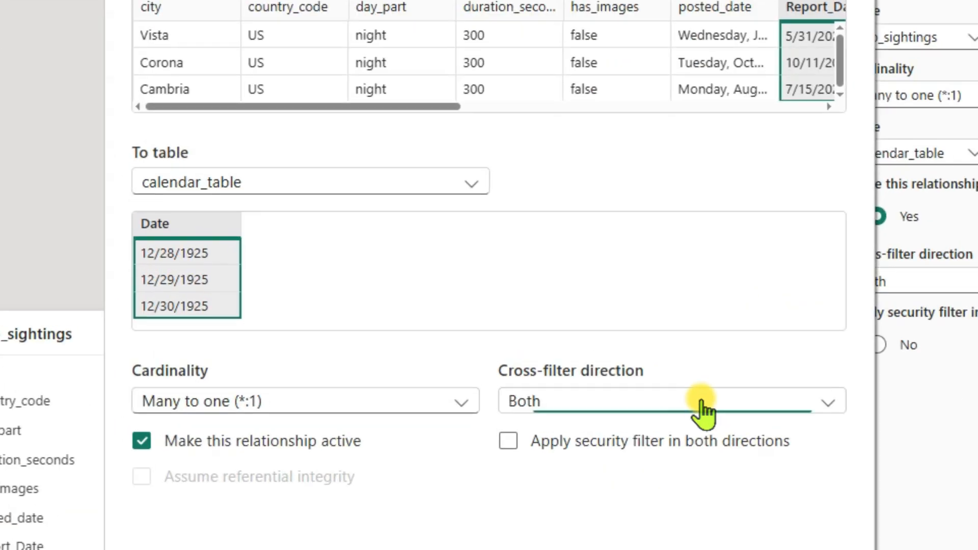
left_click(703, 408)
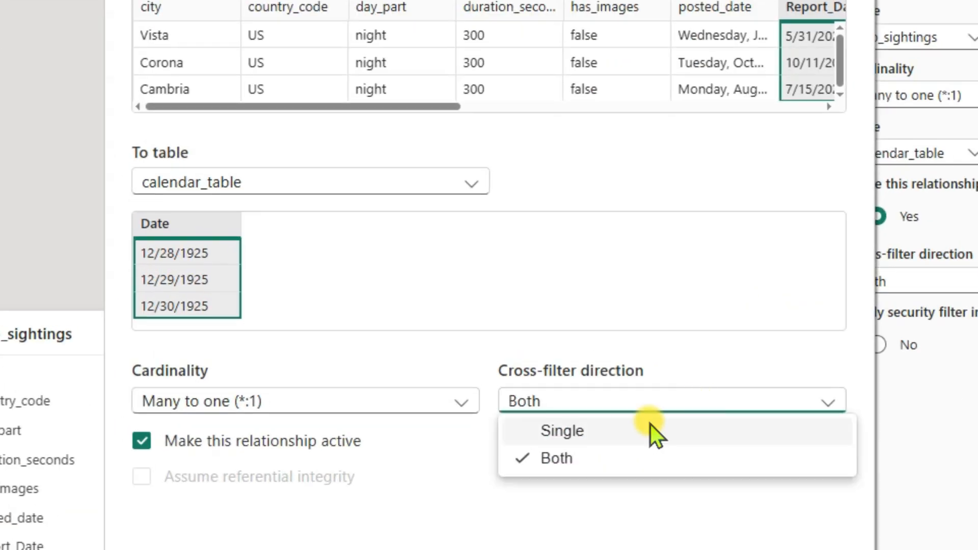
left_click(621, 446)
Step: Try One to many (1:*) as the relationship's cardinality and return it to Many to one (*:1)
left_click(465, 406)
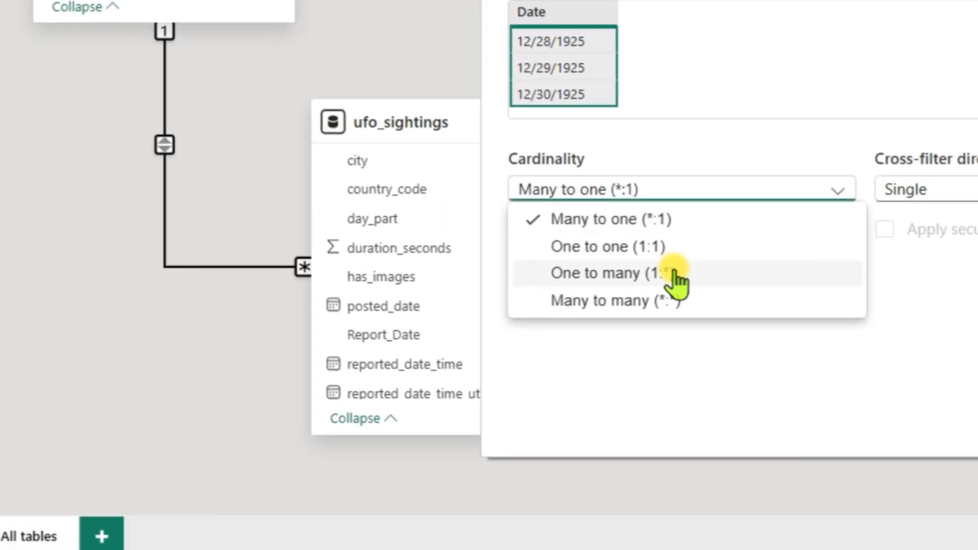
left_click(295, 485)
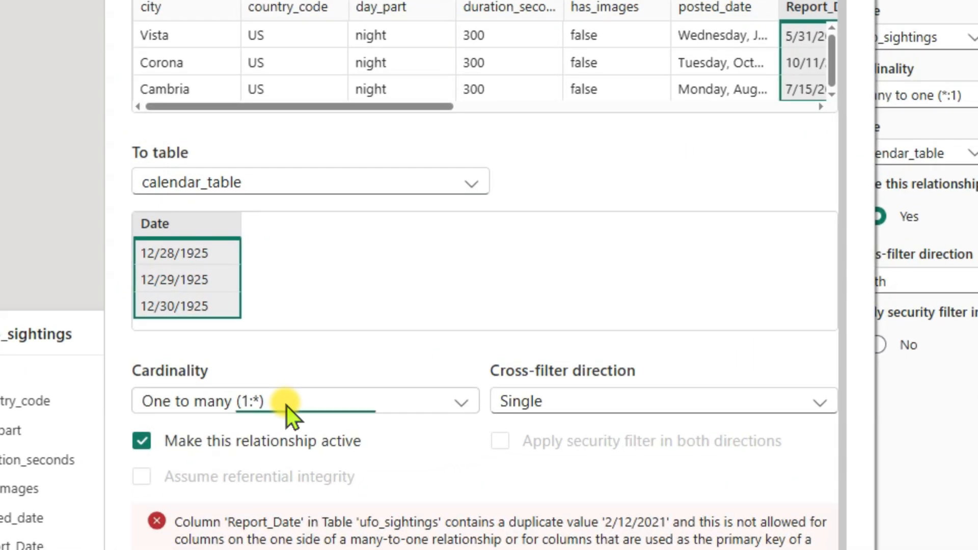
left_click(372, 343)
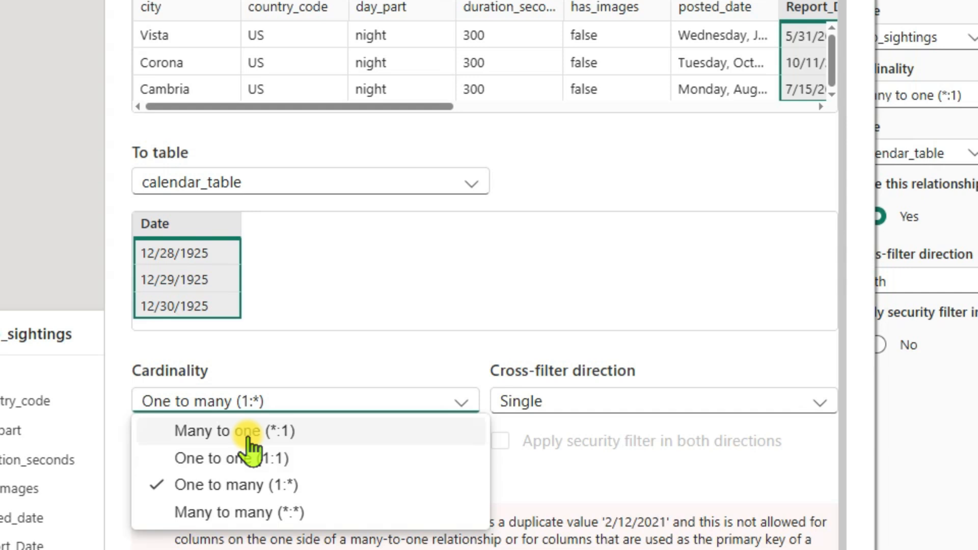
left_click(249, 438)
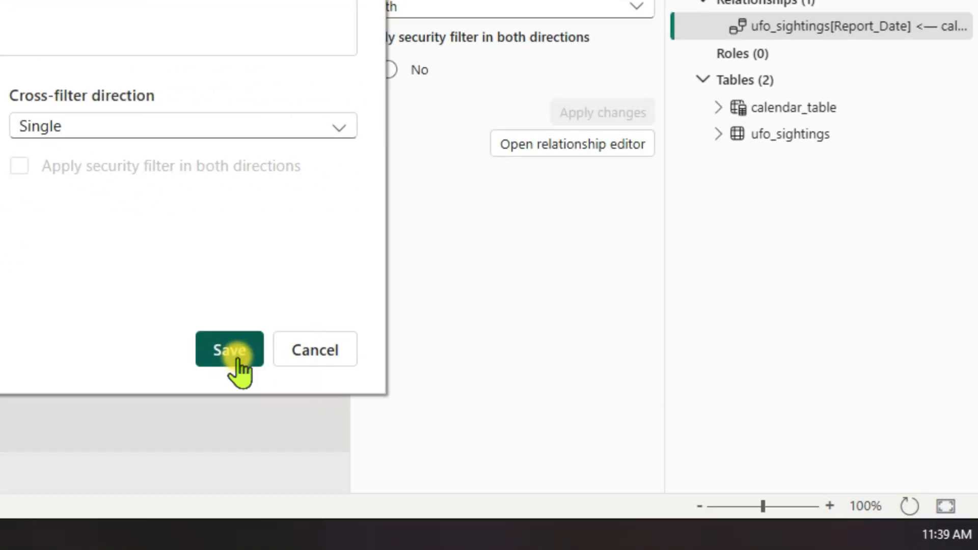
Step: Save the edited relationship and switch to Report view
left_click(237, 359)
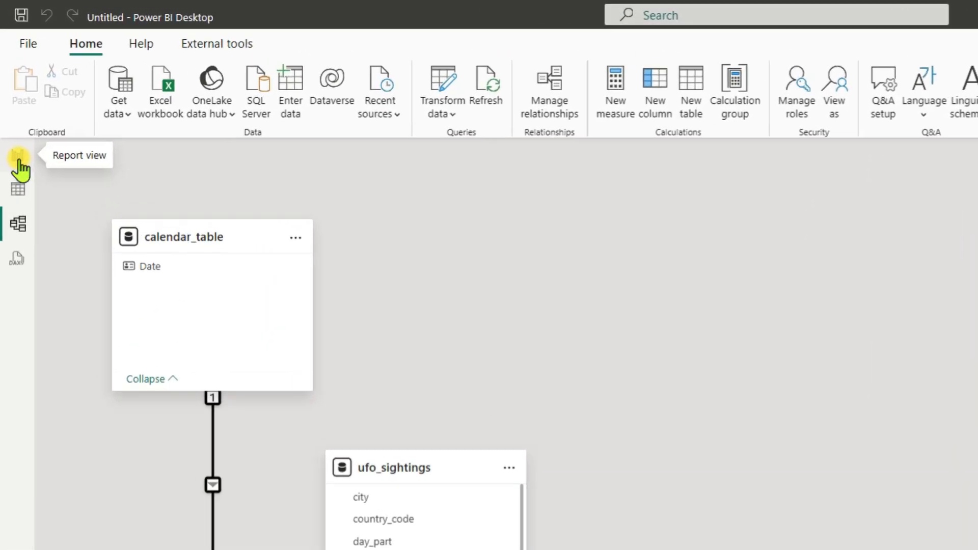
left_click(11, 100)
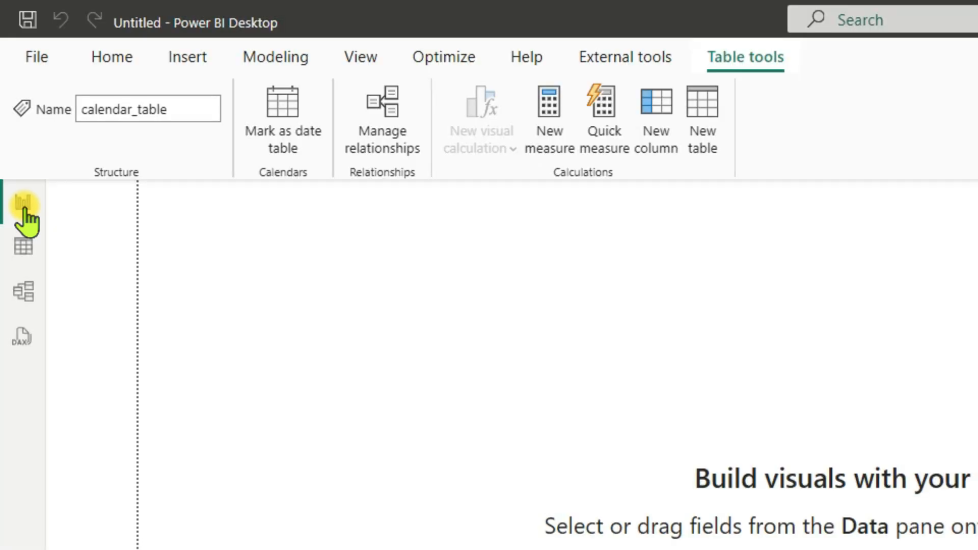
Step: Create an empty table by entering data, name it Measures_Table and load it into the model
left_click(364, 288)
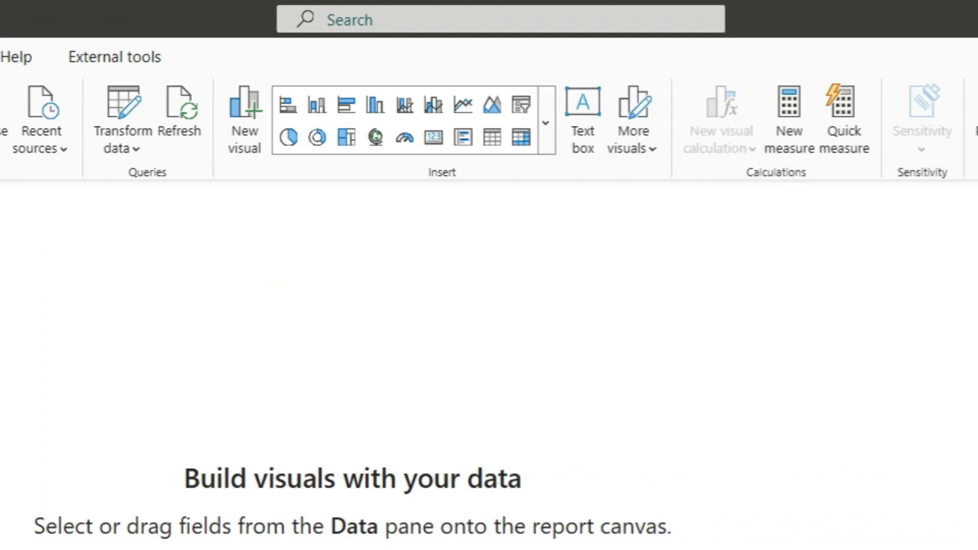
left_click(761, 308)
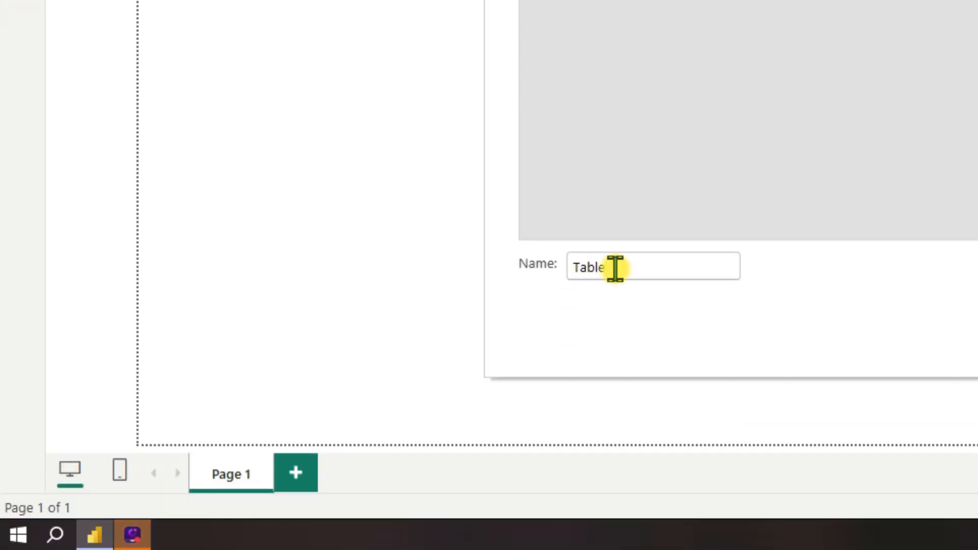
left_click(615, 268)
type("Me")
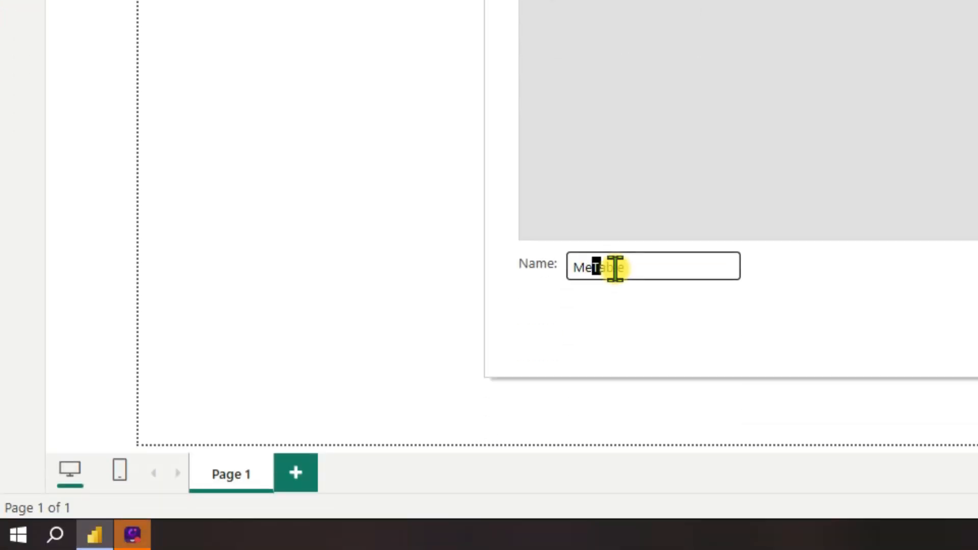
type("asures_")
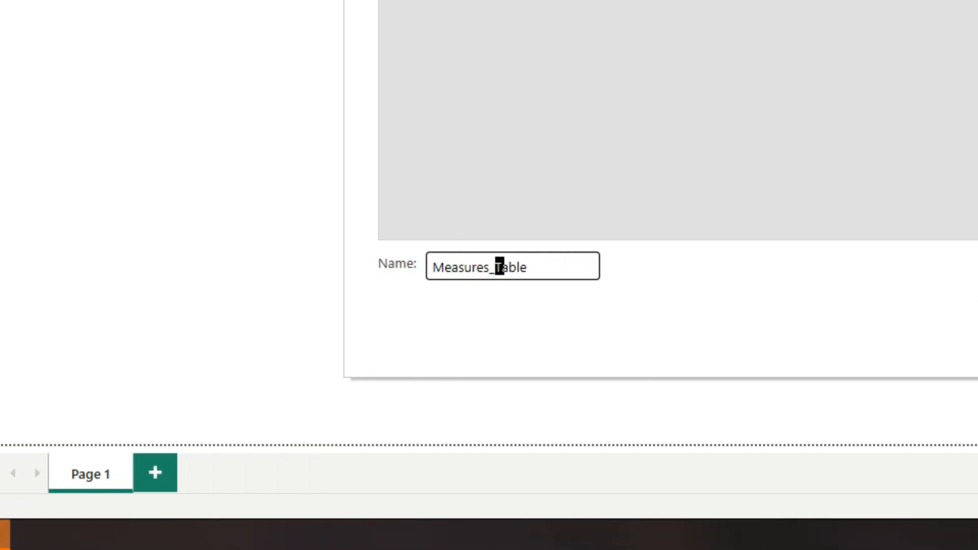
left_click(571, 329)
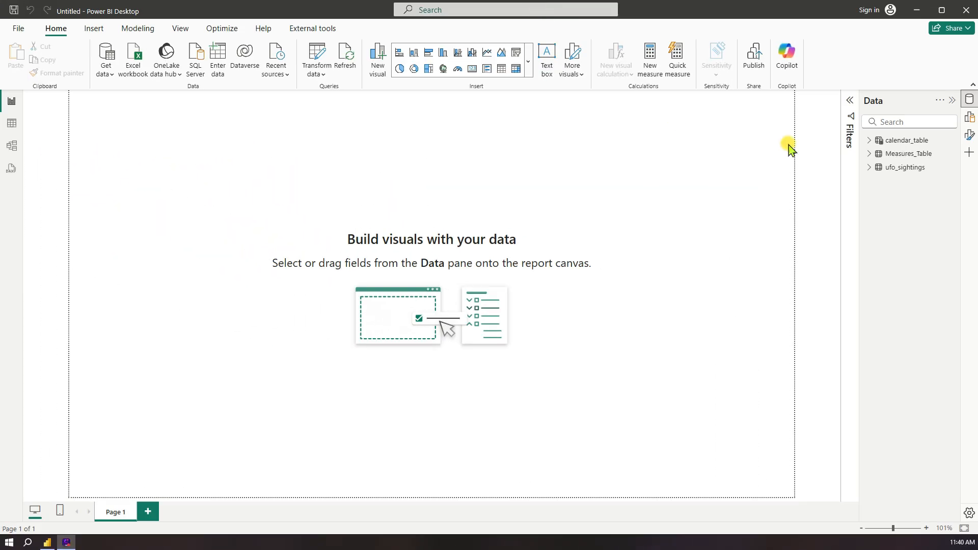
Step: Inspect the fields of Measures_Table, look over the tables in Model view and return to Report view
left_click(870, 154)
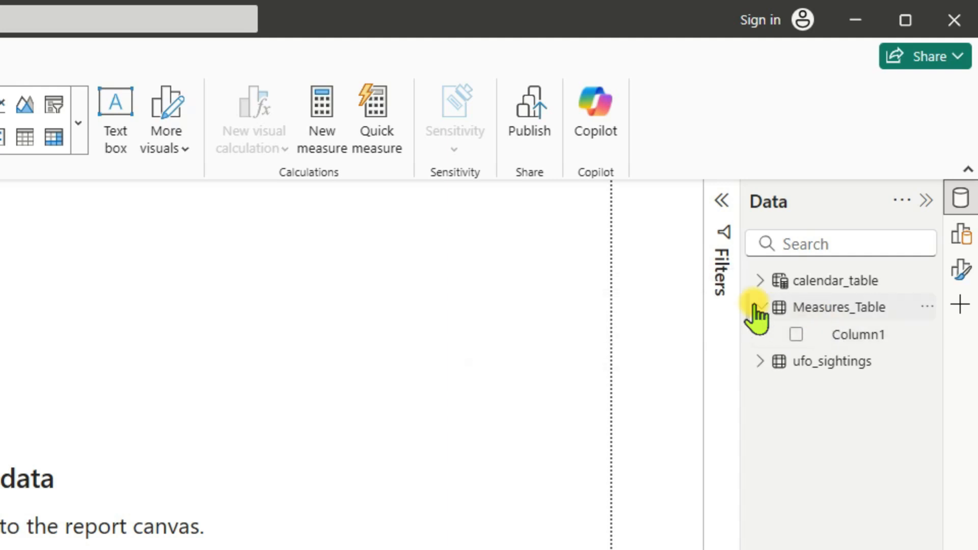
left_click(769, 311)
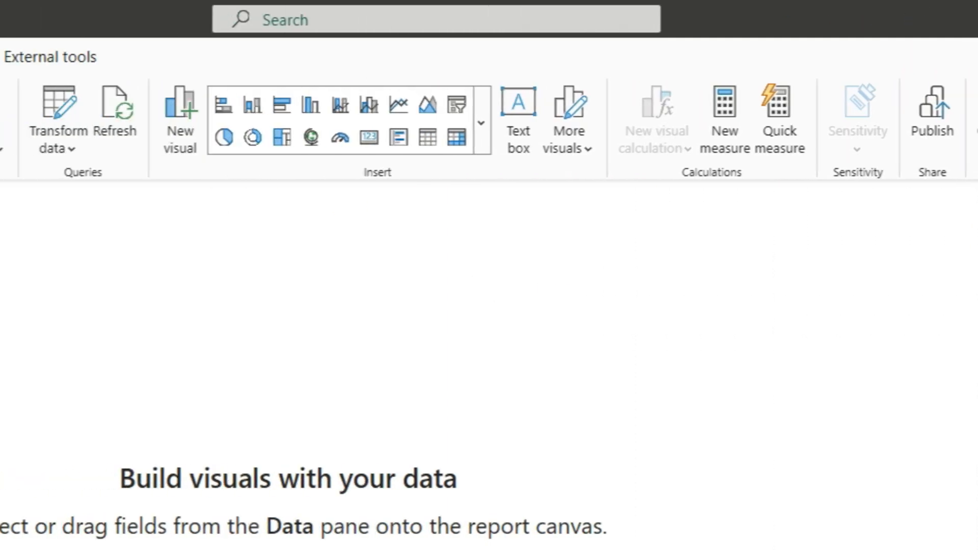
left_click(21, 291)
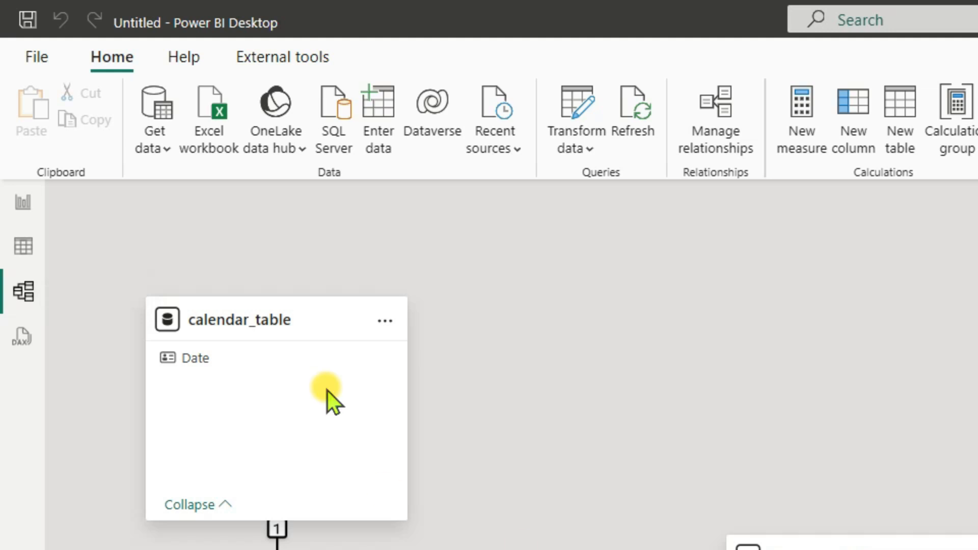
left_click(22, 204)
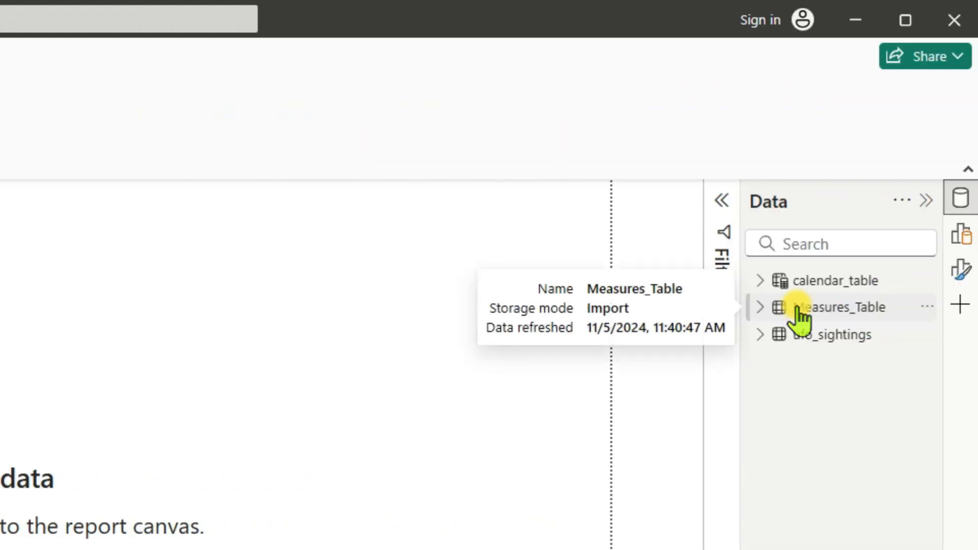
Step: Start a new measure named Total Sightings in Measures_Table
right_click(799, 309)
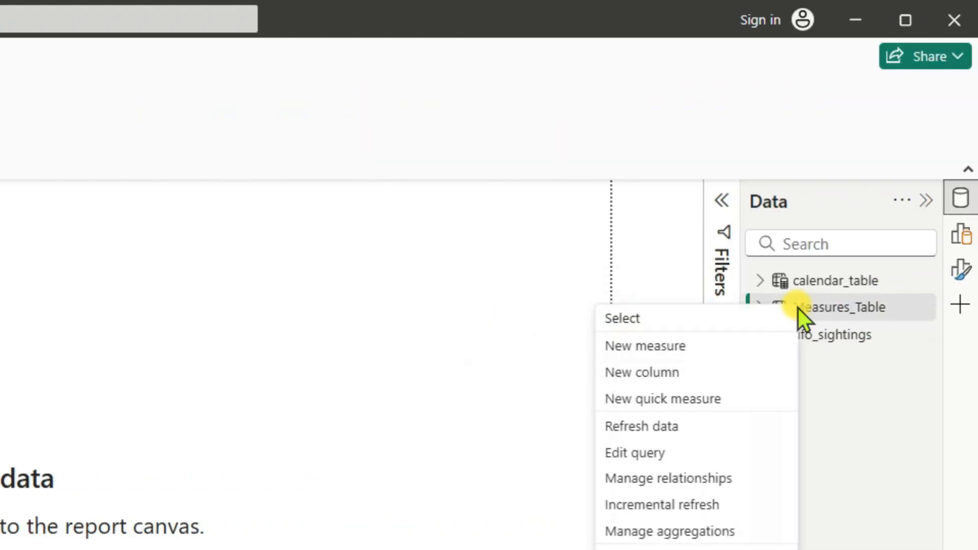
left_click(658, 347)
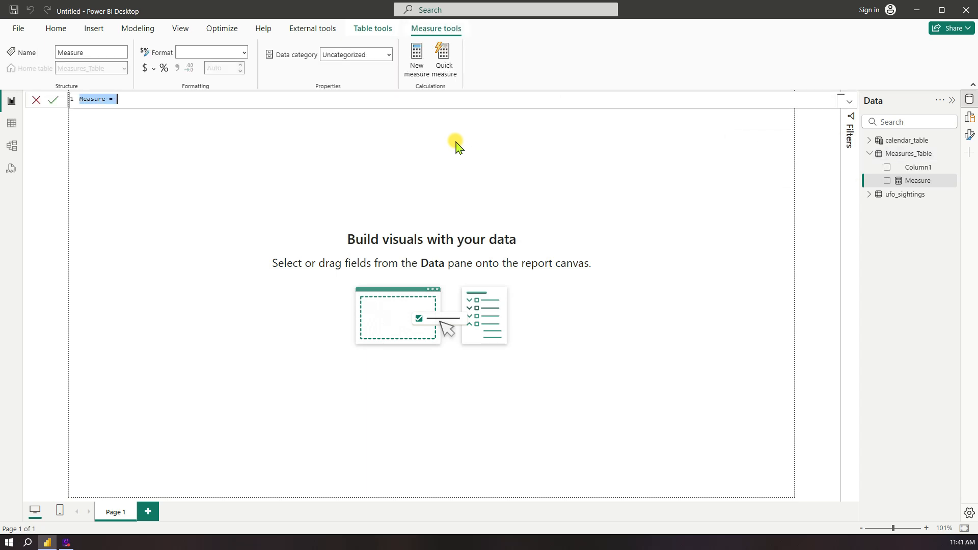
type("Total Sightings")
type("SUM(")
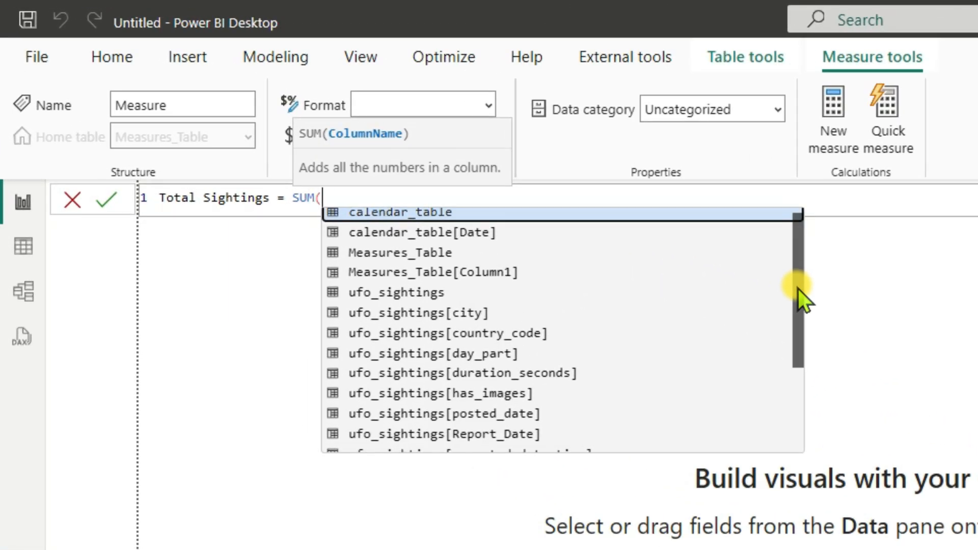
left_click_drag(798, 288, 810, 418)
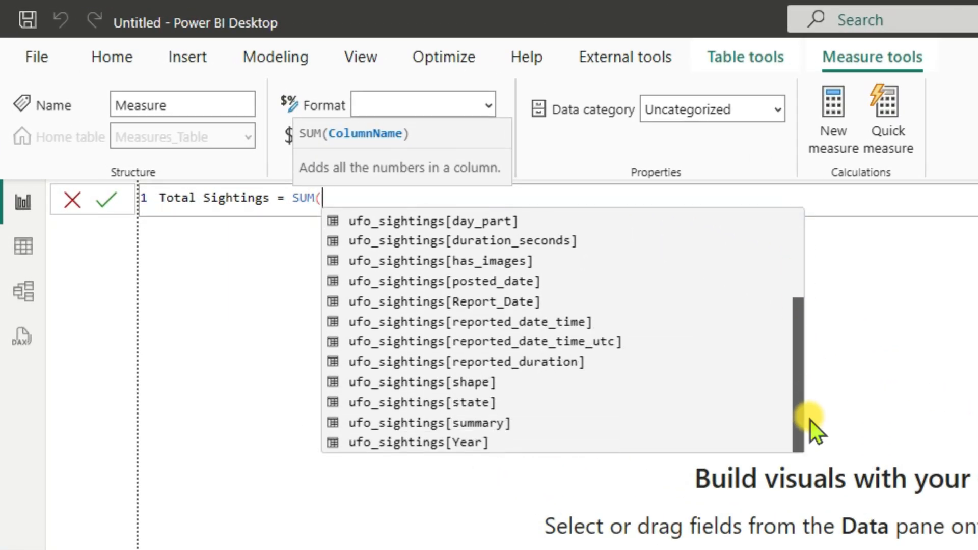
left_click_drag(808, 380, 803, 340)
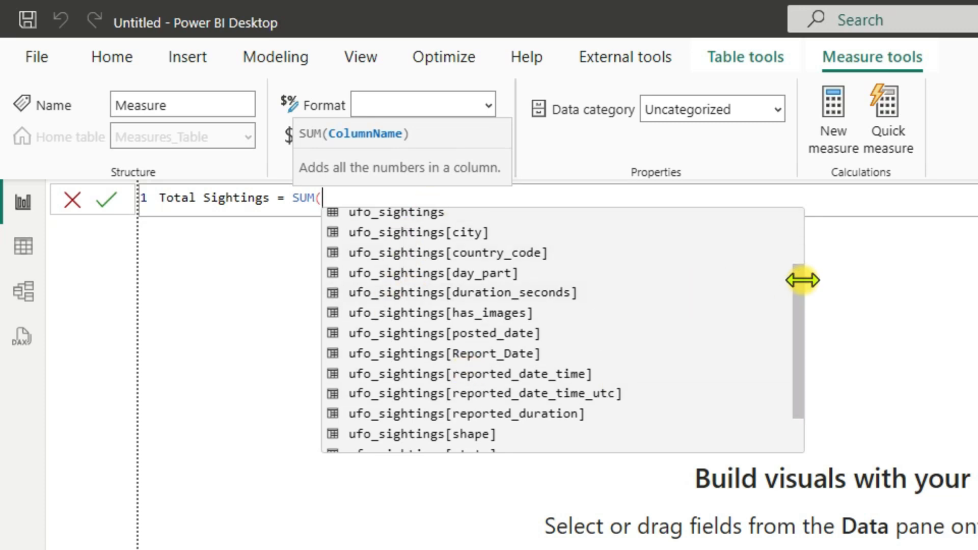
left_click_drag(800, 285, 505, 188)
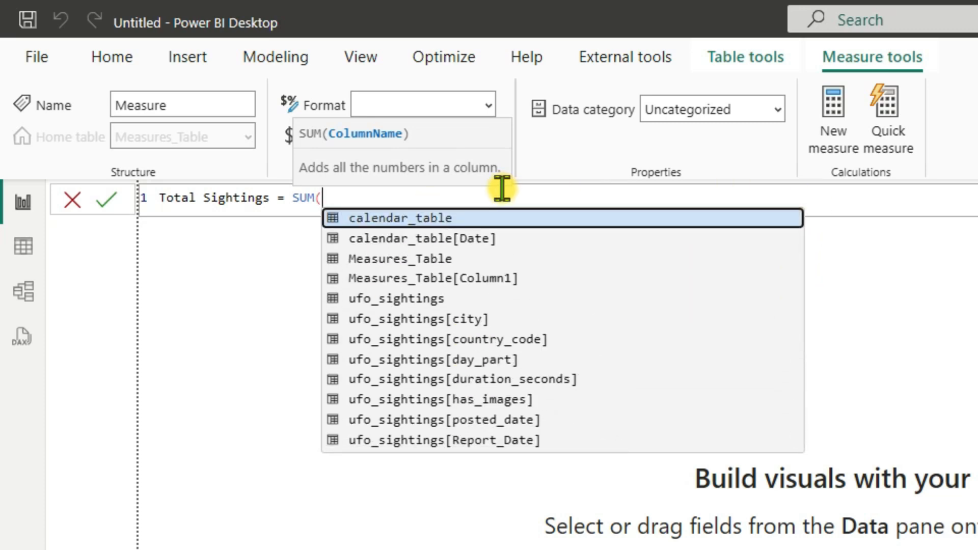
key("BackSpace")
key("BackSpace")
key("BackSpace")
key("BackSpace")
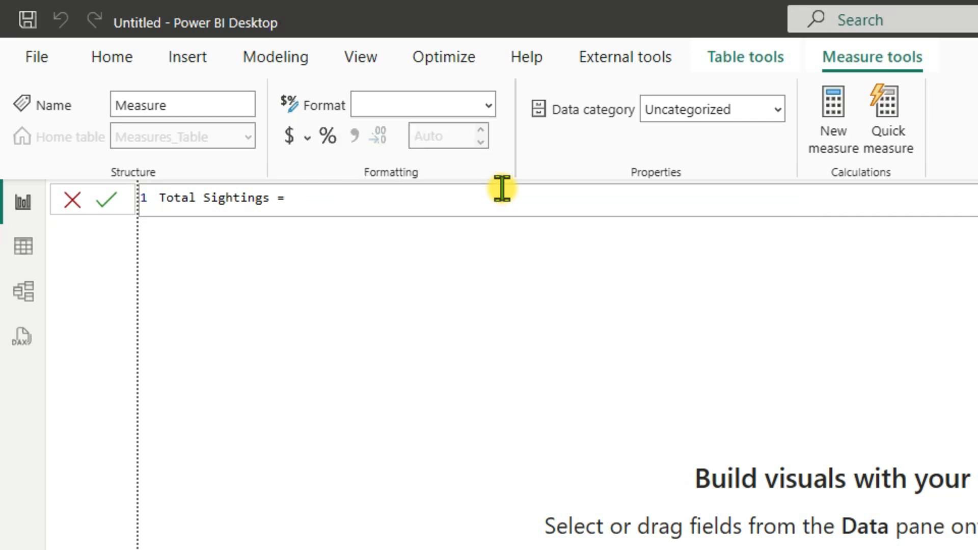
Step: Define the Total Sightings measure as COUNTROWS(ufo_sightings), commit it and format it with a thousands separator
type("countr")
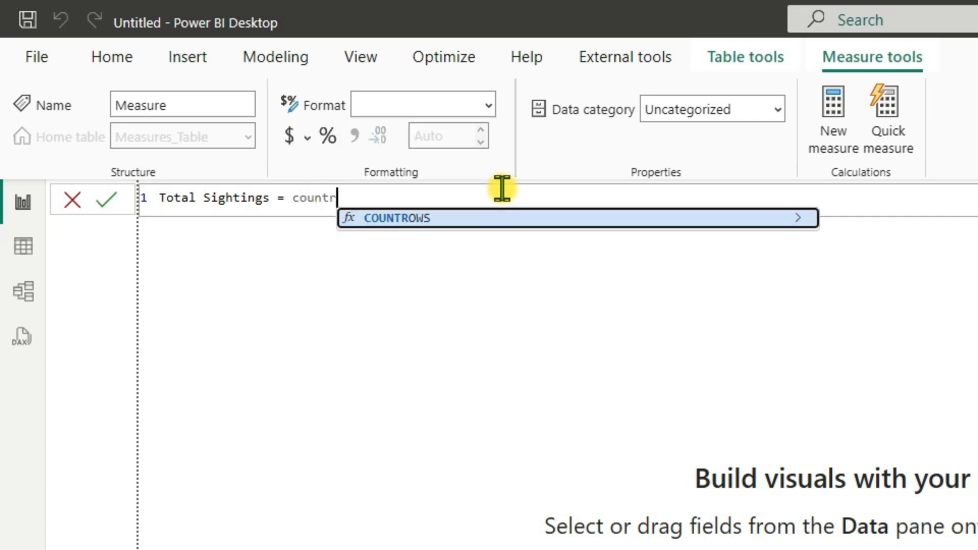
key("Tab")
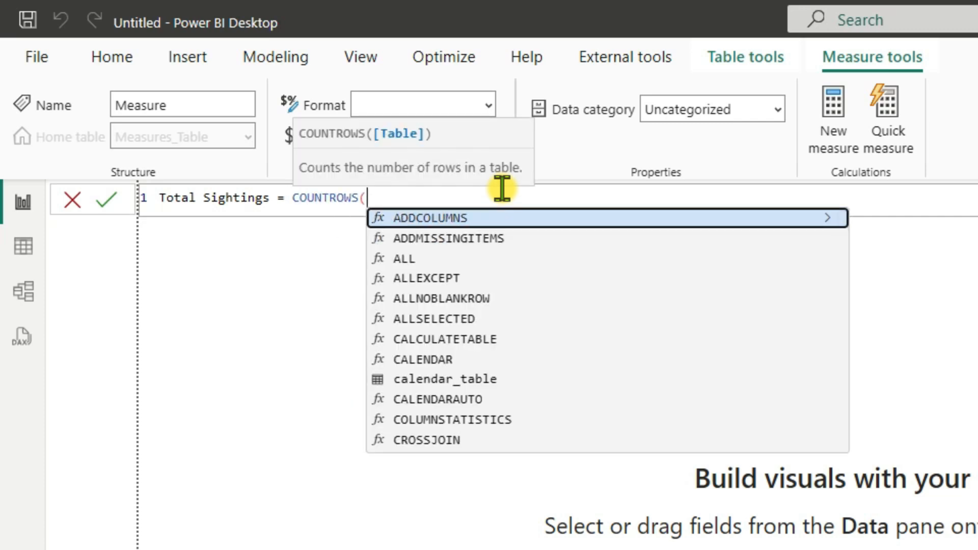
type("uf")
key("Tab")
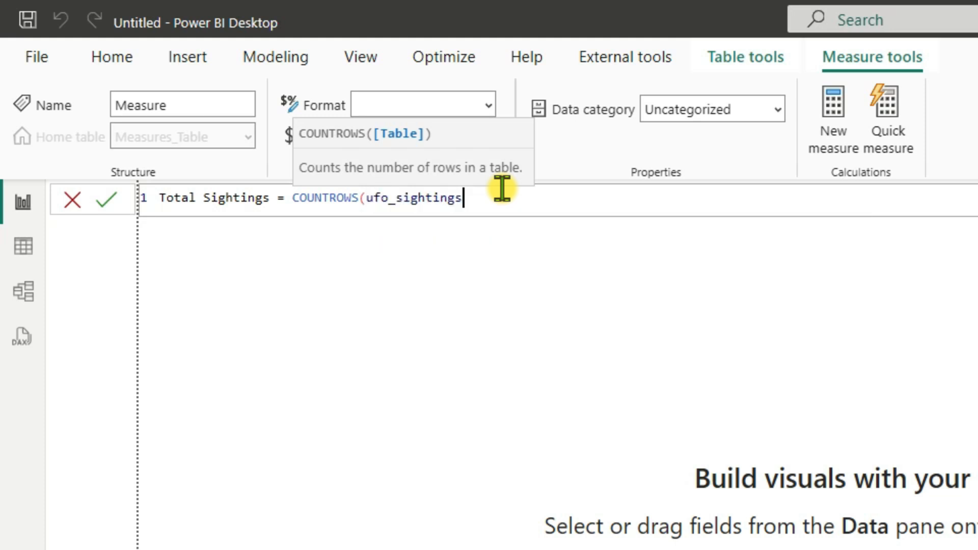
type(")")
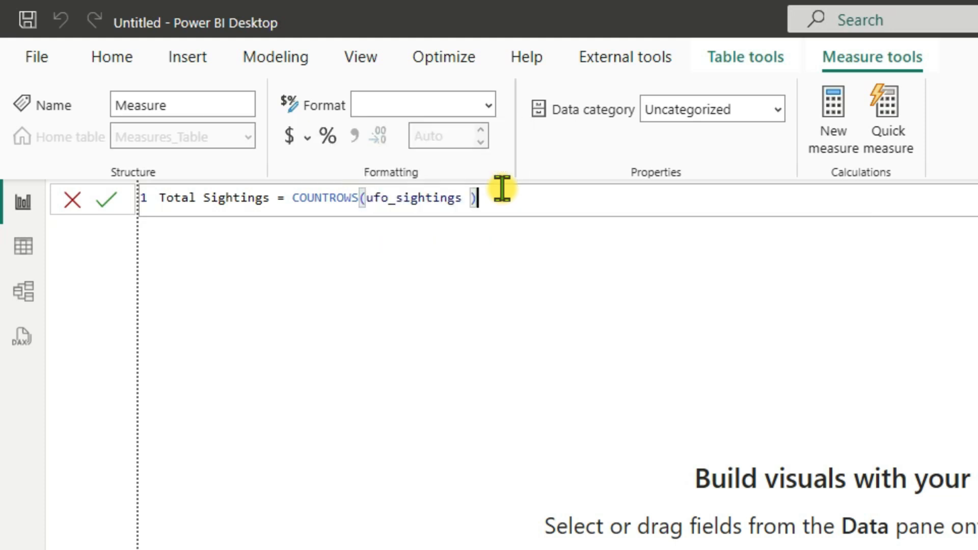
left_click(106, 203)
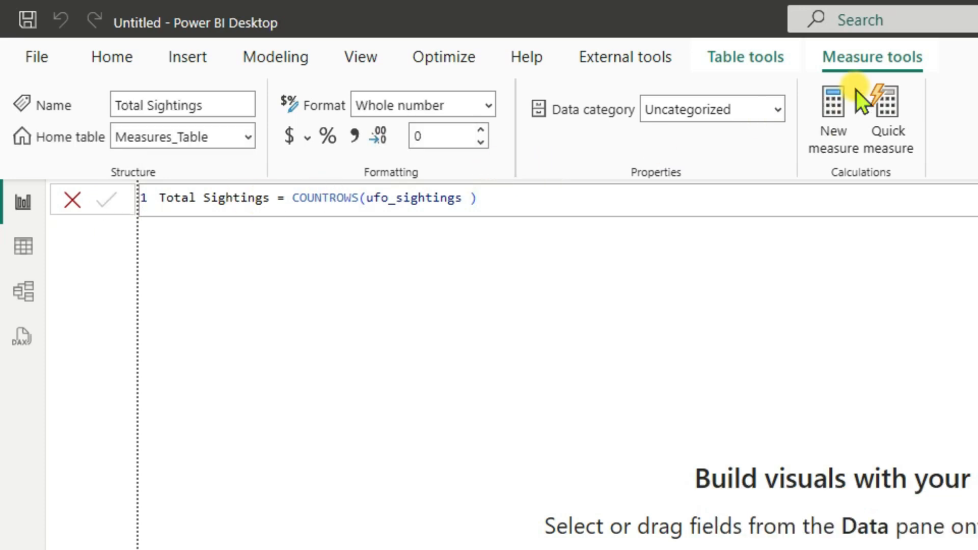
left_click(356, 136)
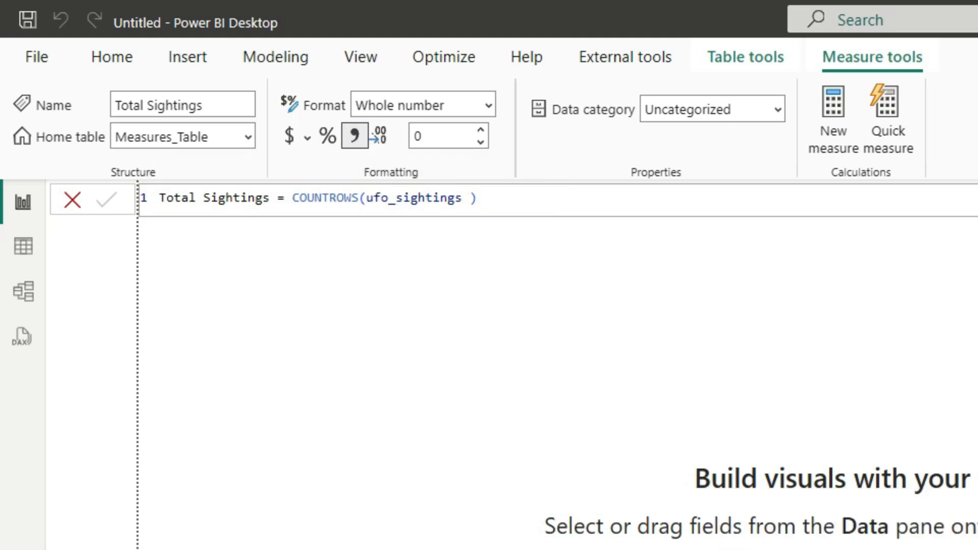
Step: Add the Total Sightings measure to the report canvas as a card visual and shrink the card to a low rectangle
left_click_drag(922, 376, 170, 275)
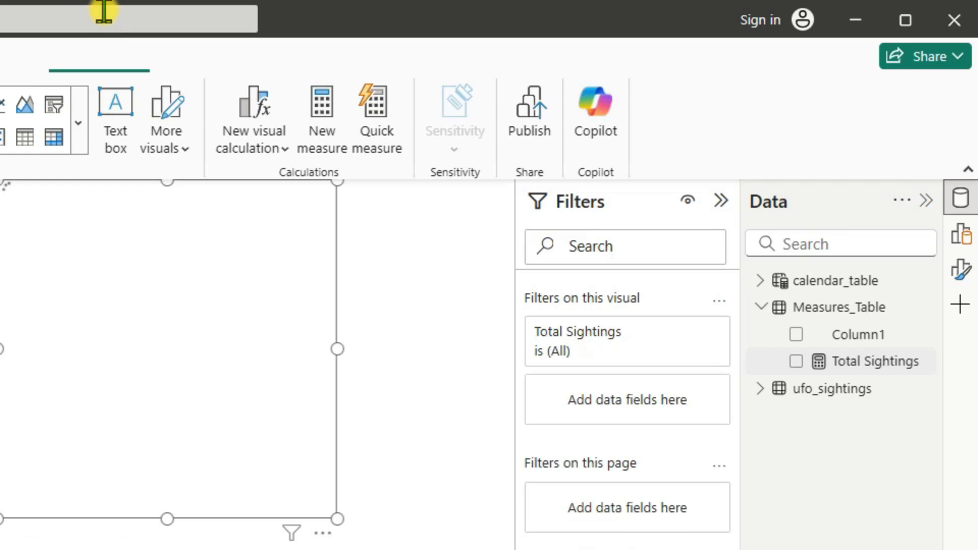
left_click_drag(243, 519, 237, 491)
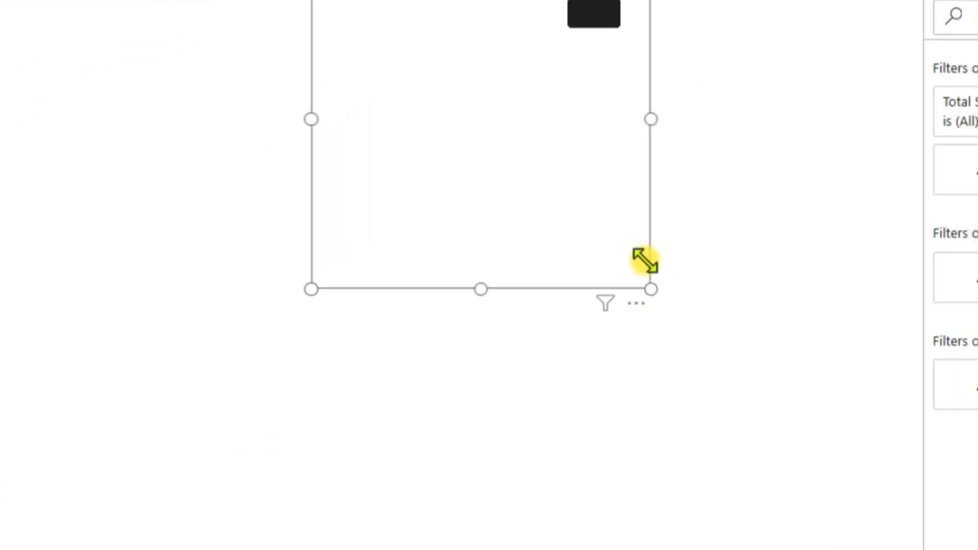
left_click_drag(645, 261, 656, 135)
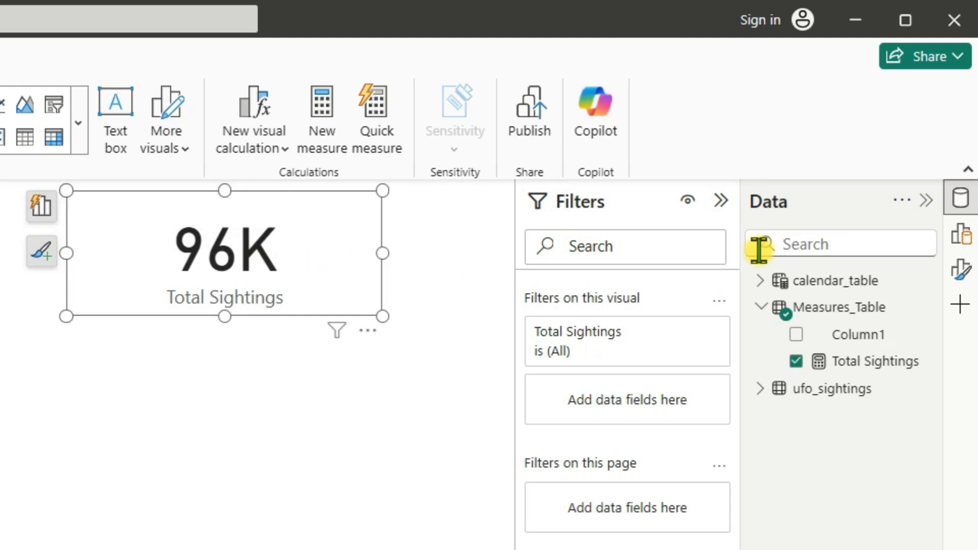
Step: Set the display units of the card's callout value to None and resize the card so its category label fits
left_click(962, 270)
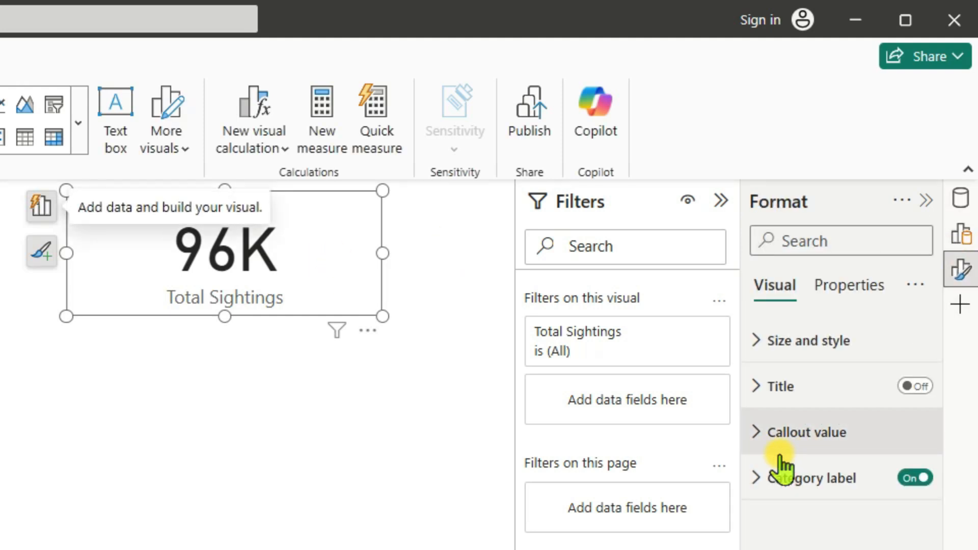
left_click(758, 433)
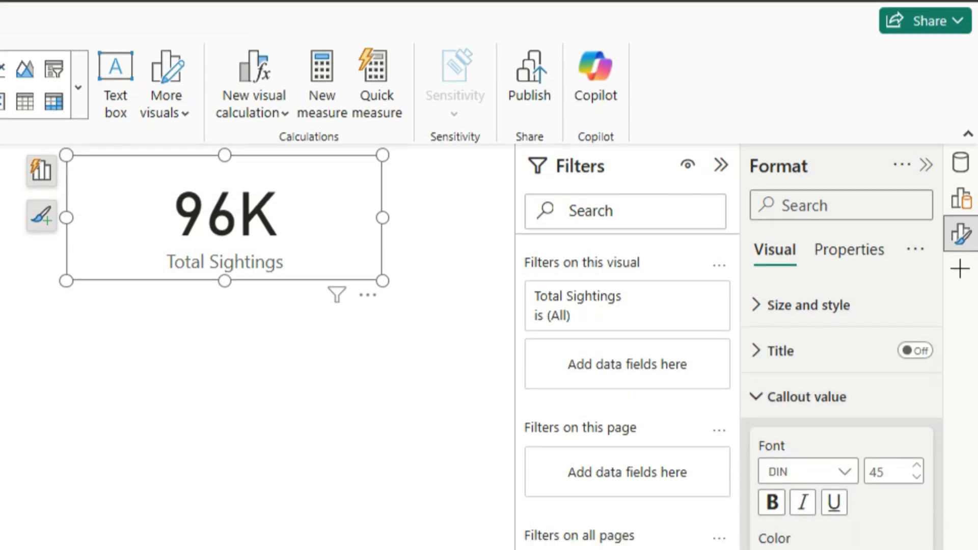
left_click(813, 112)
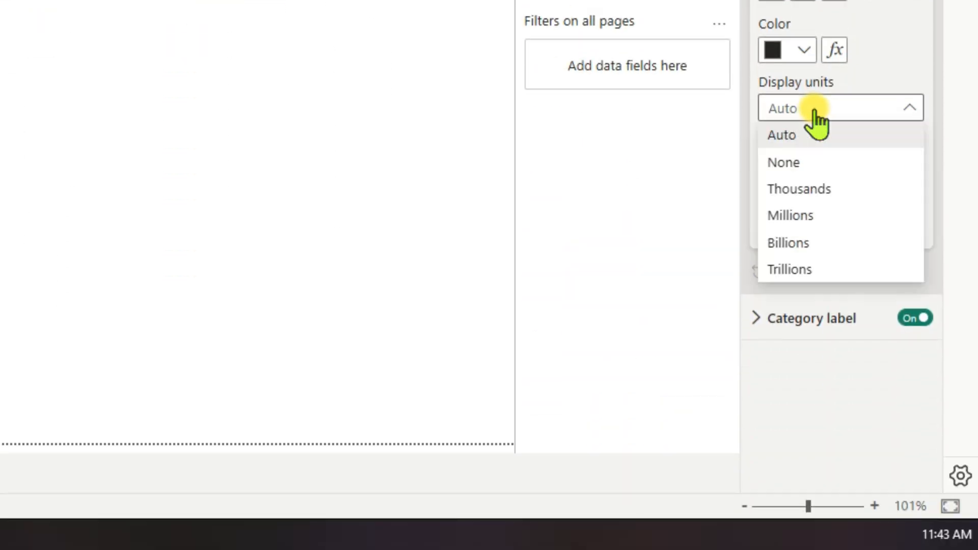
left_click(805, 161)
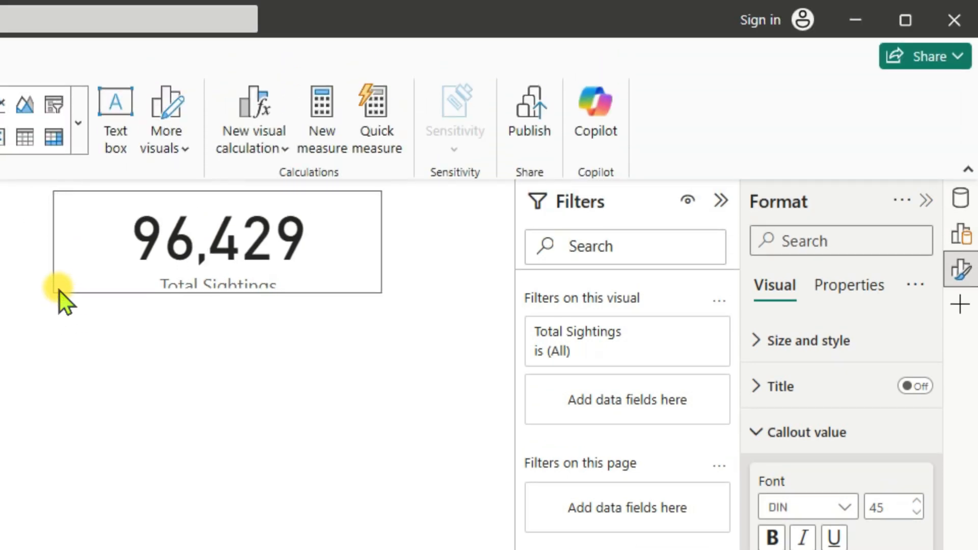
left_click_drag(59, 291, 70, 321)
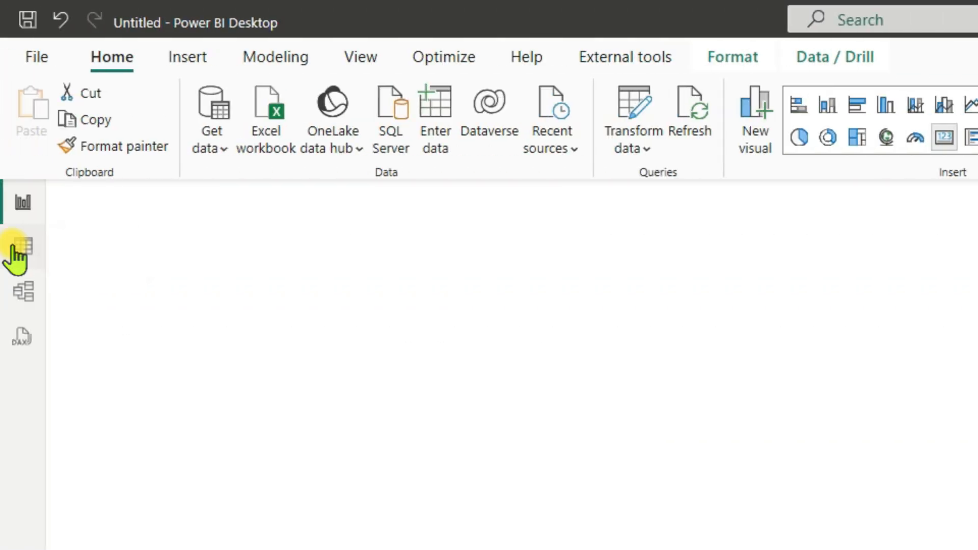
Step: Examine the rows of ufo_sightings in Table view, checking them against the Total Sightings card in Report view
left_click(16, 246)
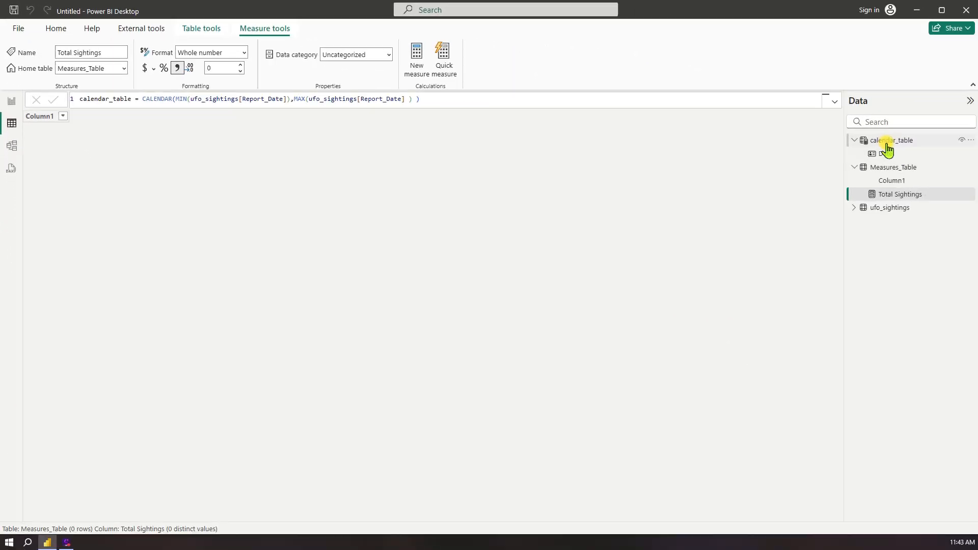
left_click(855, 266)
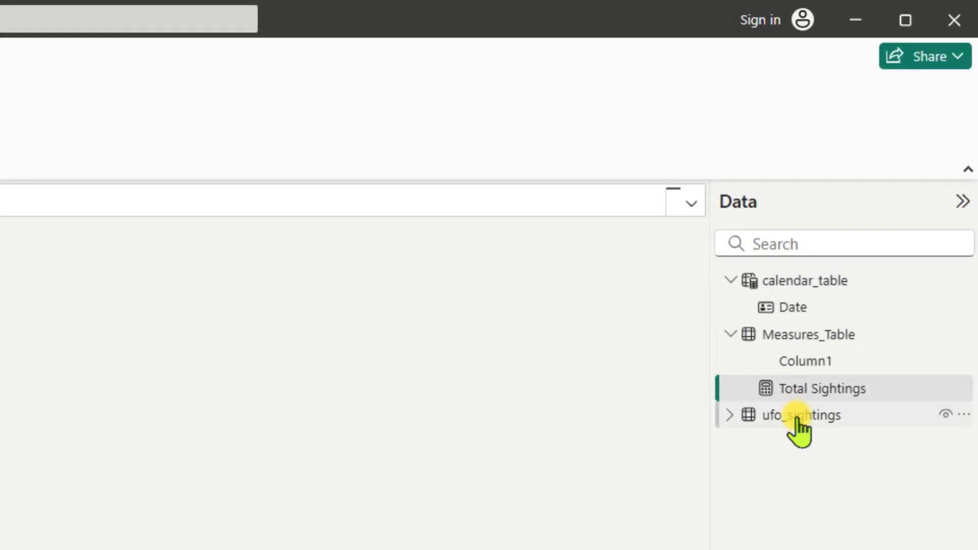
left_click(798, 418)
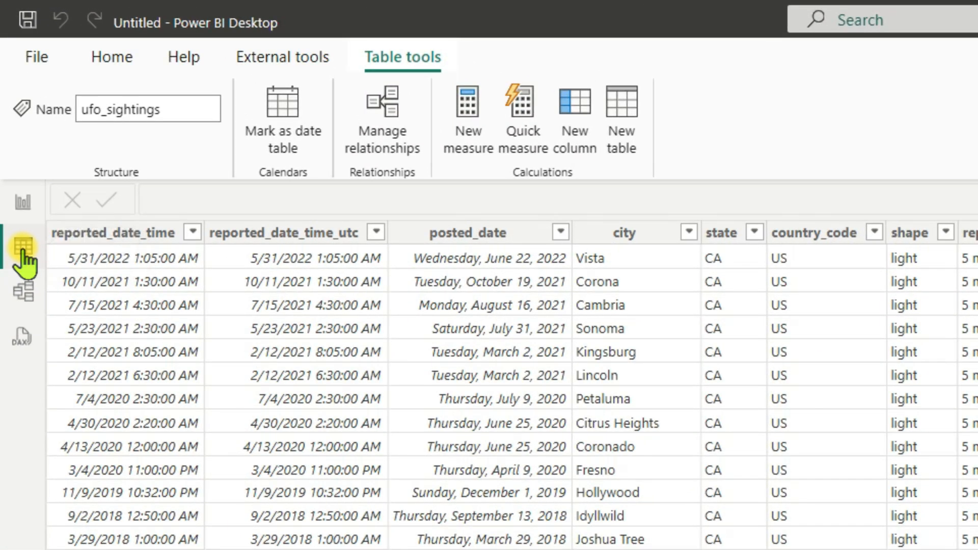
left_click(23, 203)
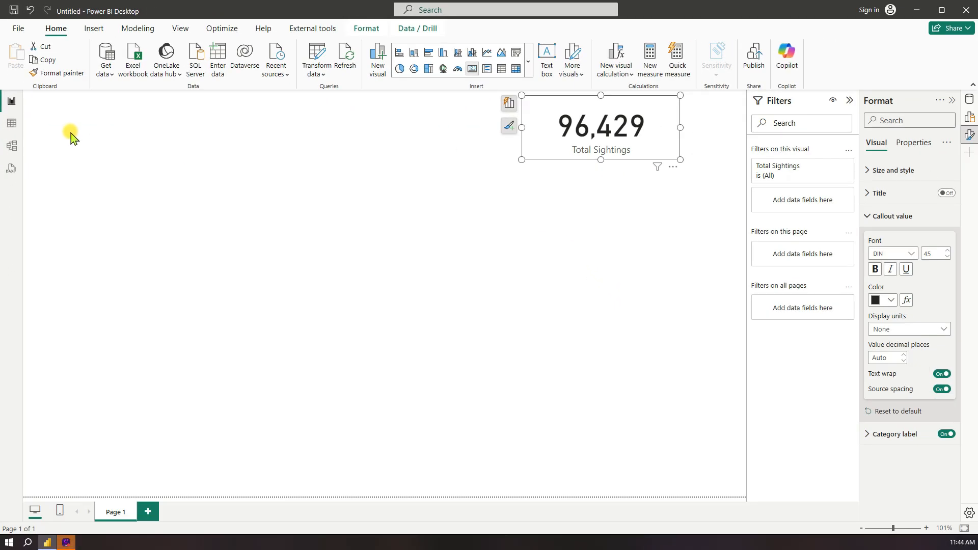
left_click(12, 123)
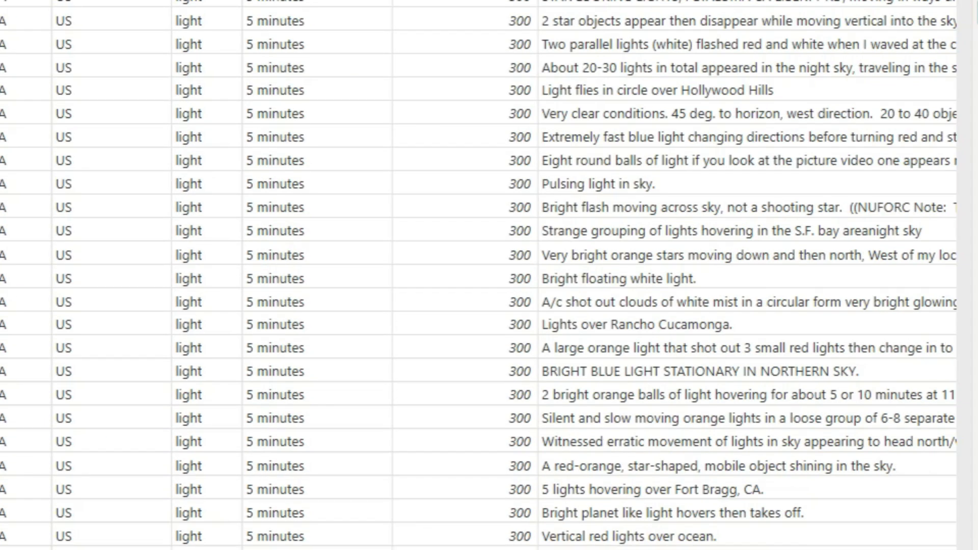
Step: Examine the list of distinct values in the Year column of ufo_sightings, leaving the column unfiltered
left_click_drag(115, 493, 640, 502)
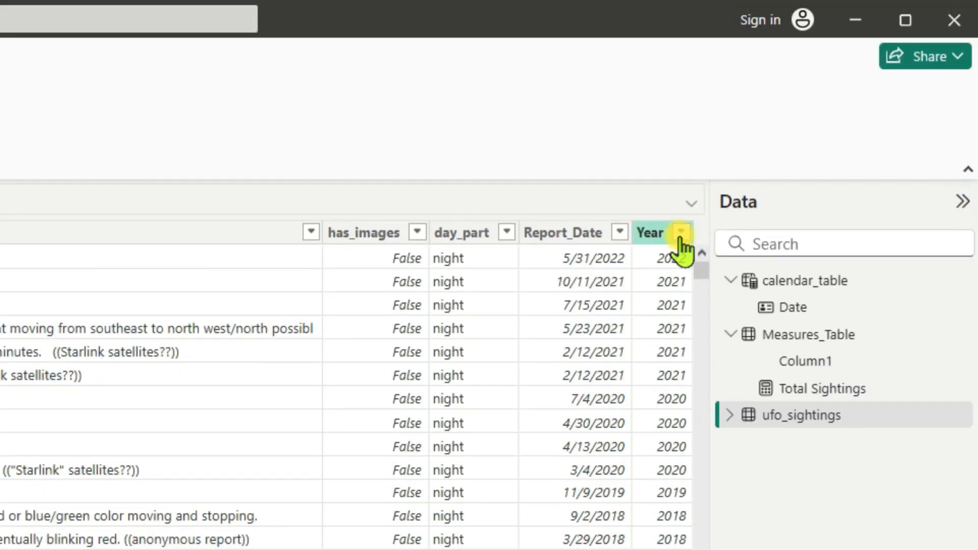
left_click(680, 238)
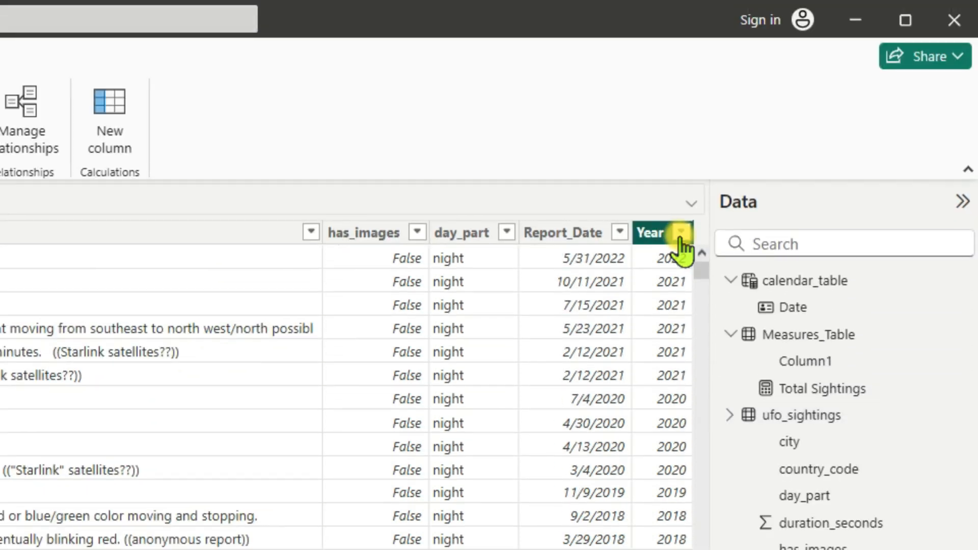
left_click(681, 234)
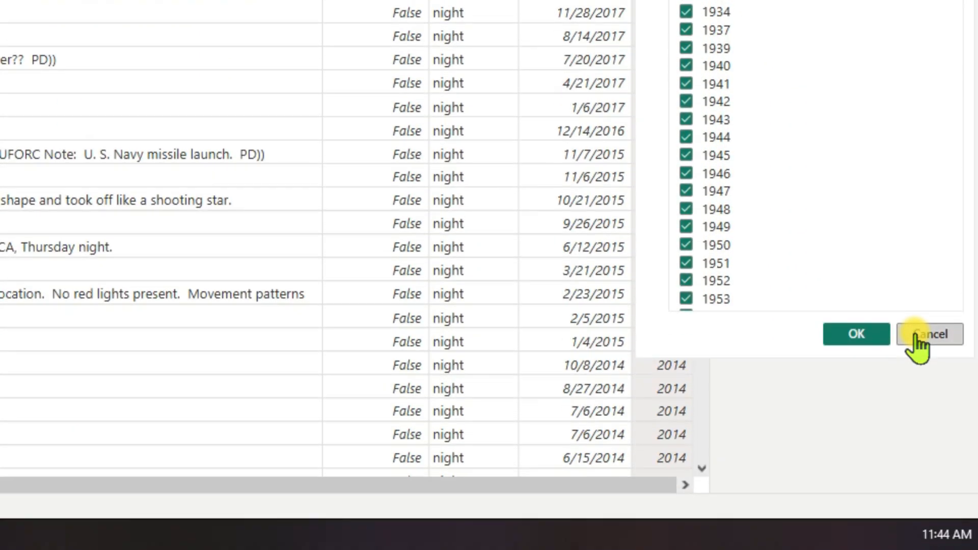
left_click(917, 461)
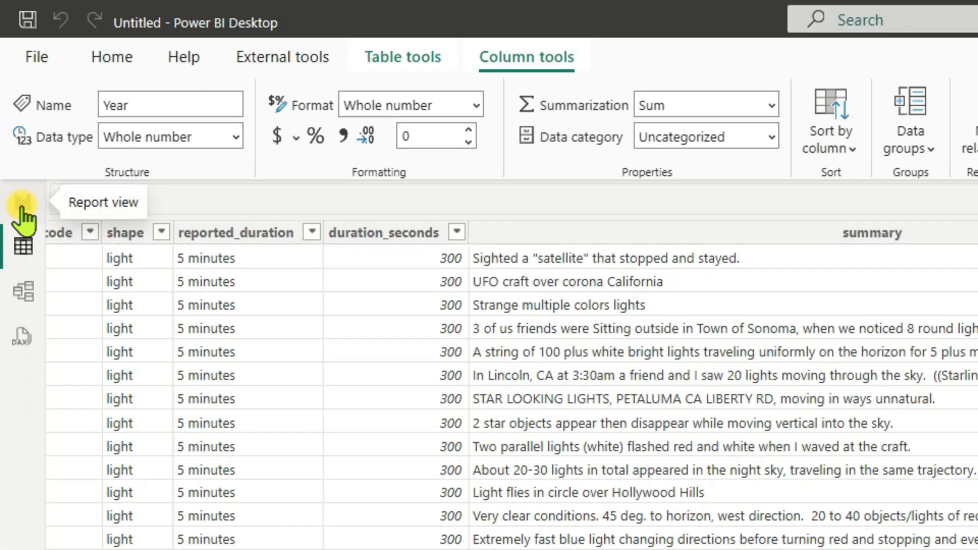
Step: Switch to Report view and group the Year field of ufo_sightings into bins with a bin size of 10
left_click(23, 205)
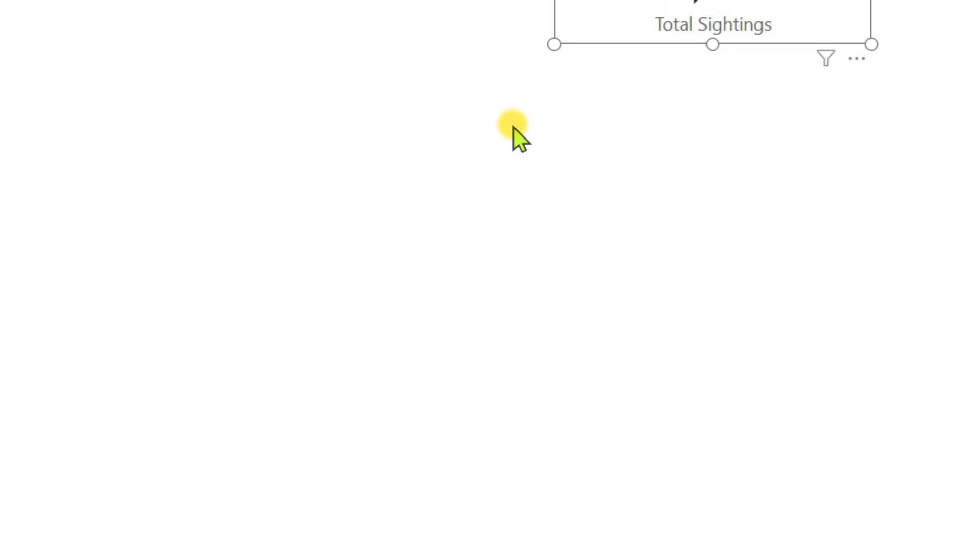
left_click(734, 141)
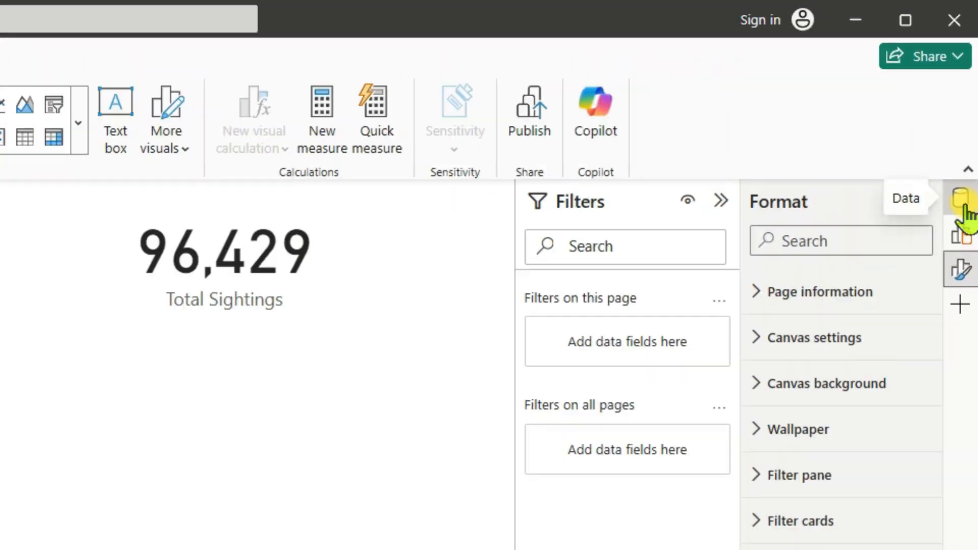
left_click(963, 203)
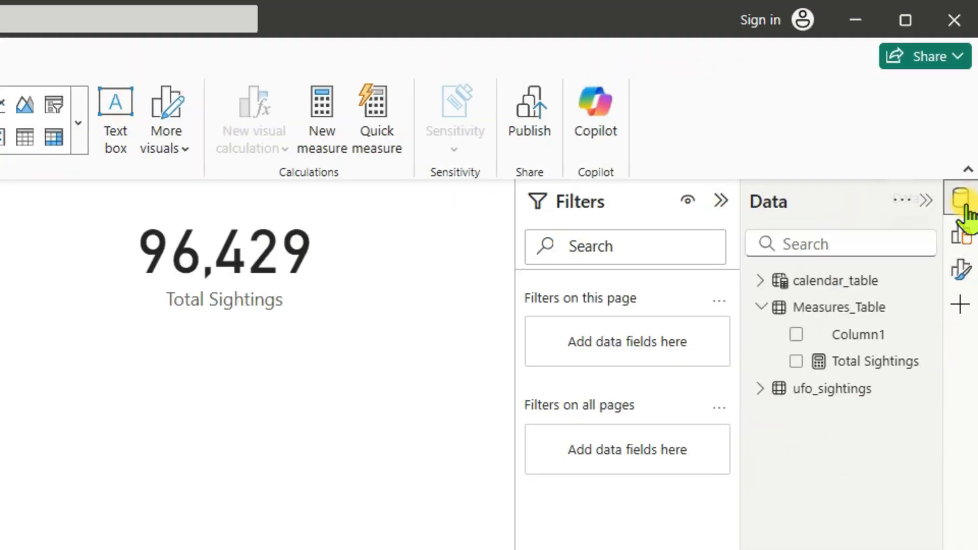
left_click(764, 307)
left_click(805, 337)
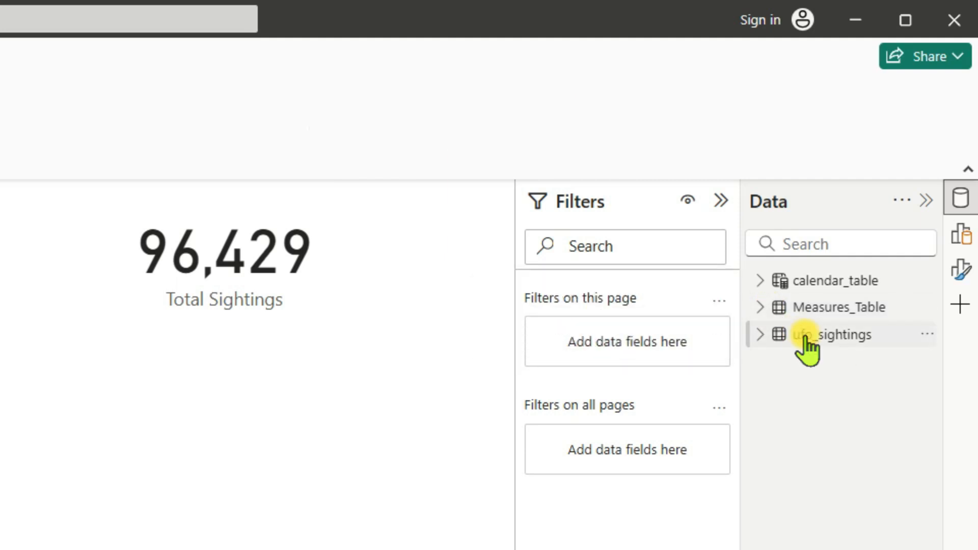
right_click(806, 337)
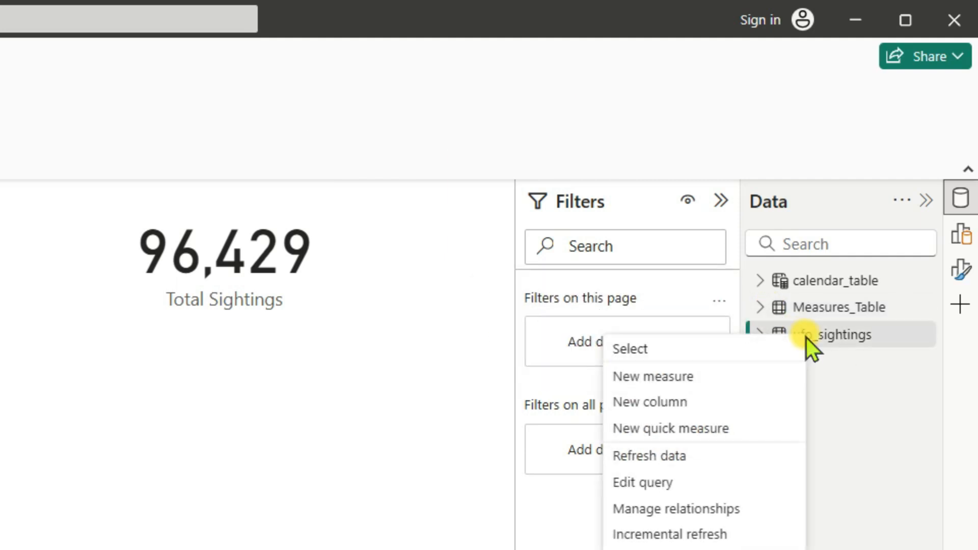
key("Escape")
left_click(762, 334)
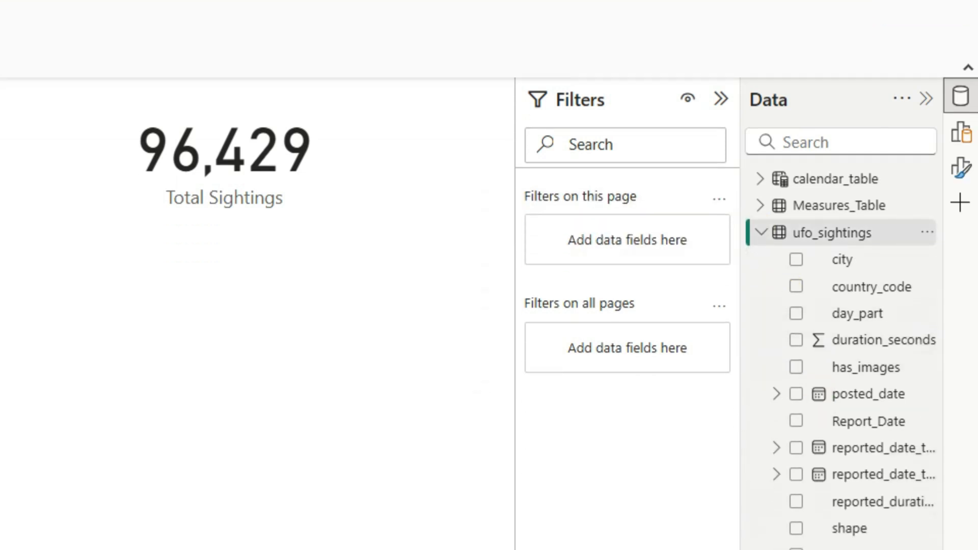
right_click(844, 335)
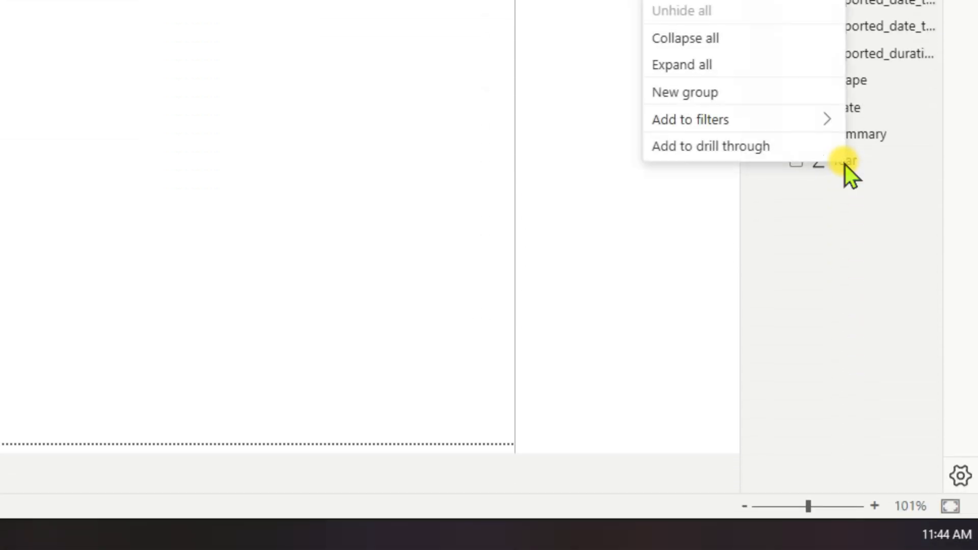
left_click(699, 93)
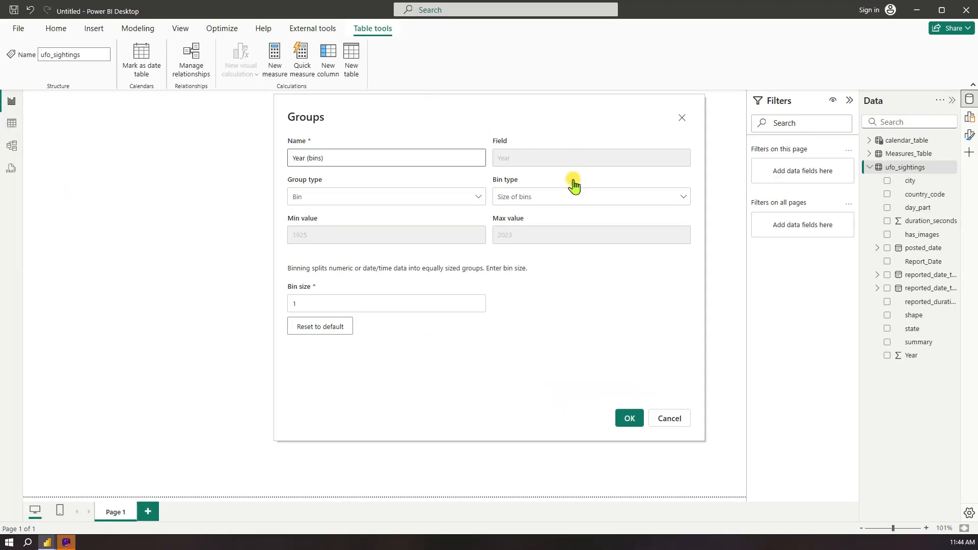
left_click(340, 301)
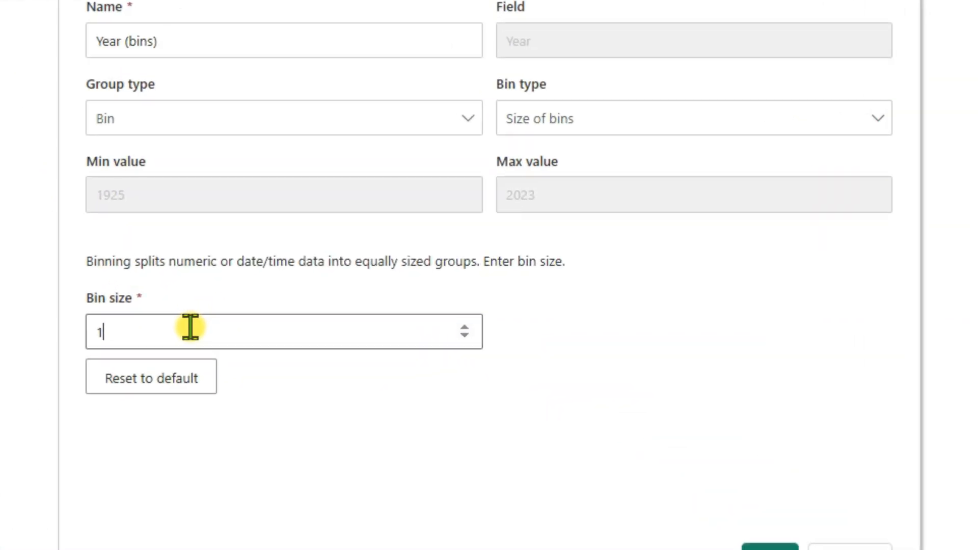
type("0")
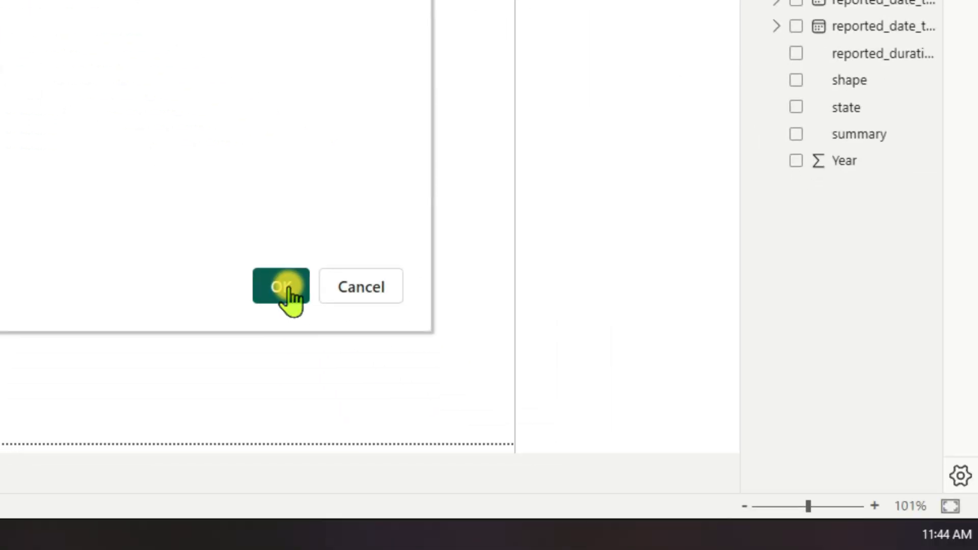
left_click(679, 510)
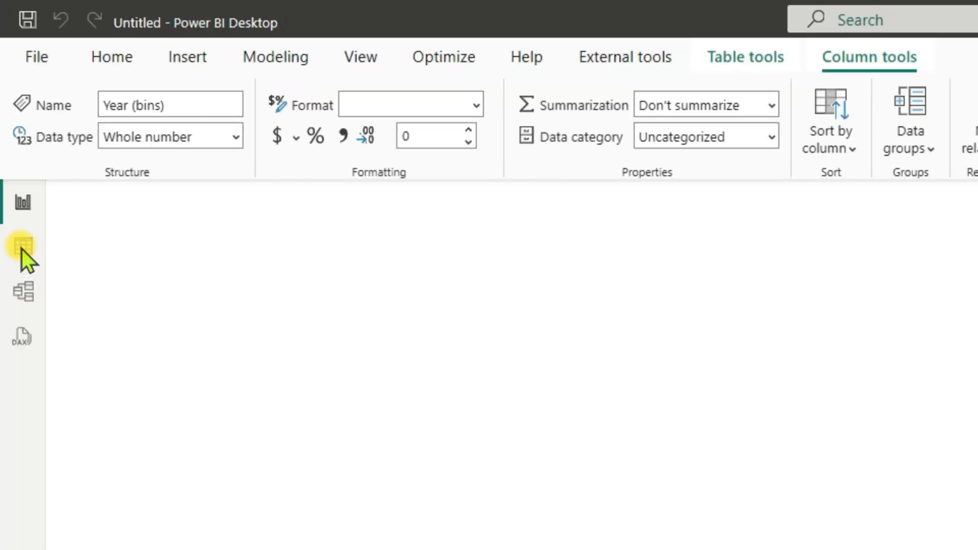
Step: Check the Year (bins) column in Table view by filtering it to 1920 only, and clear the filter again
left_click(21, 248)
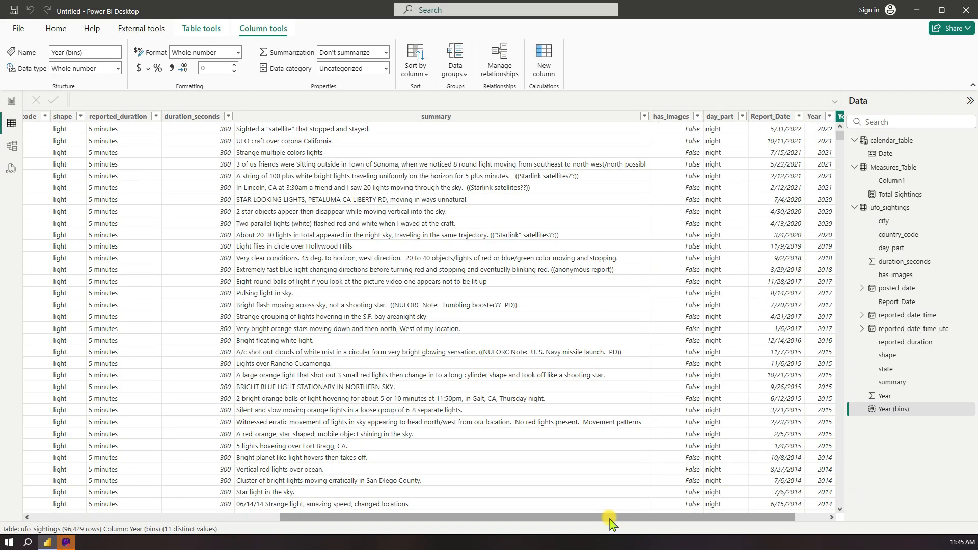
scroll(610, 519, "right", 1)
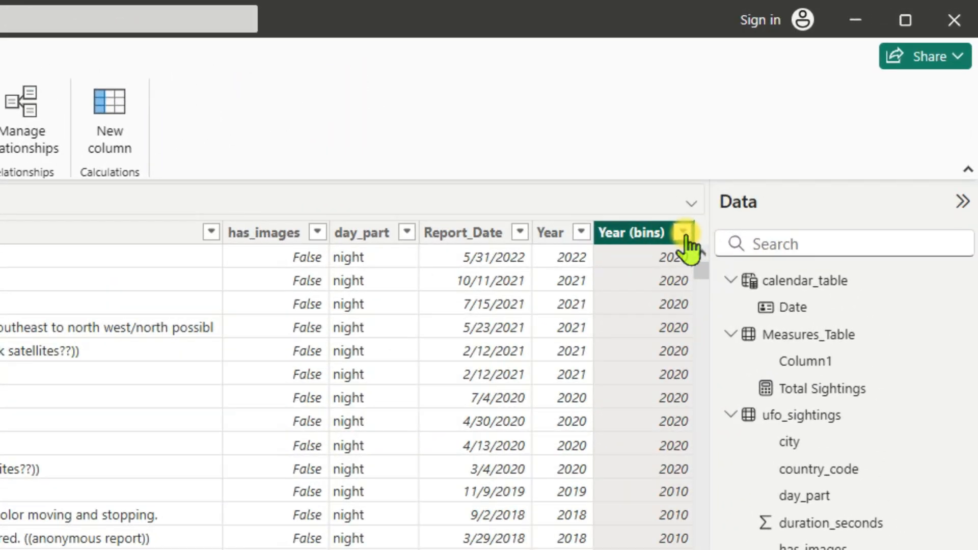
left_click(686, 235)
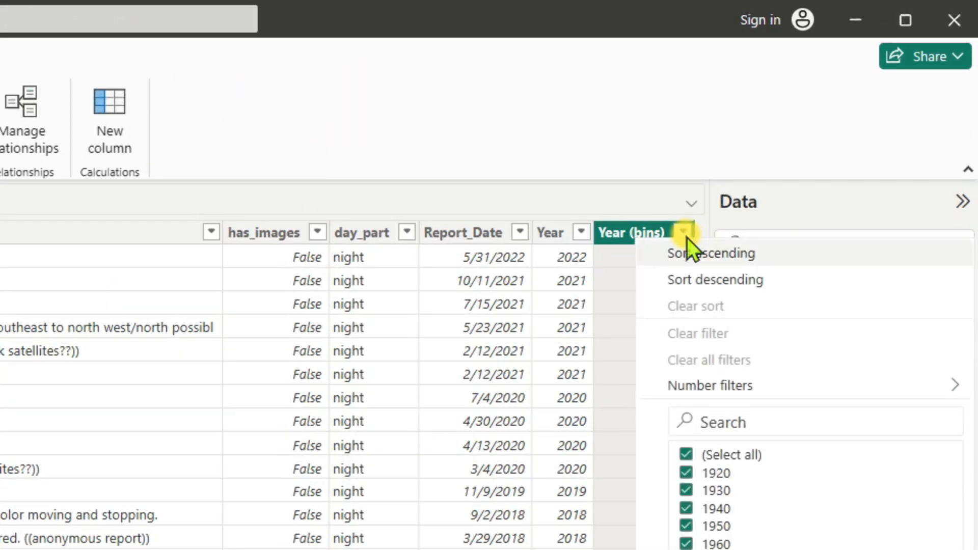
left_click(686, 455)
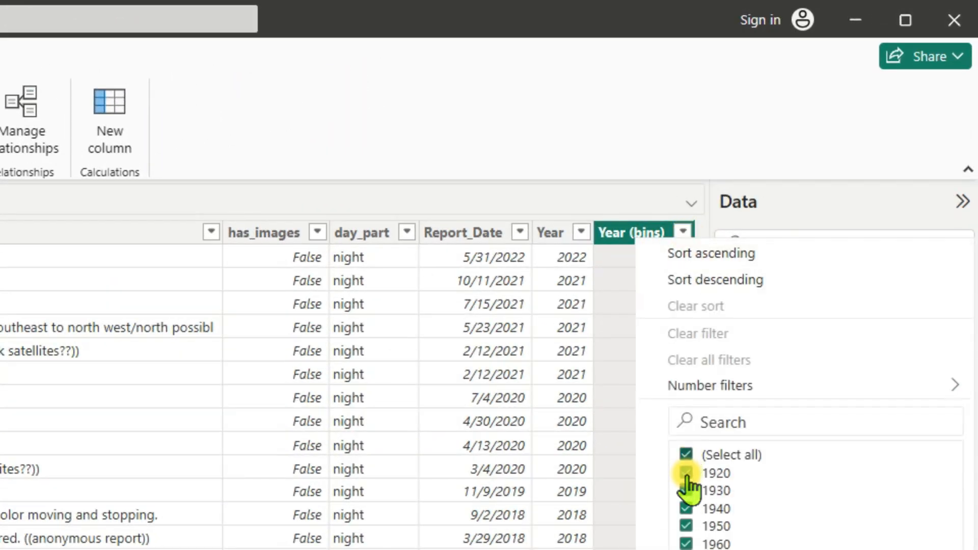
left_click(686, 473)
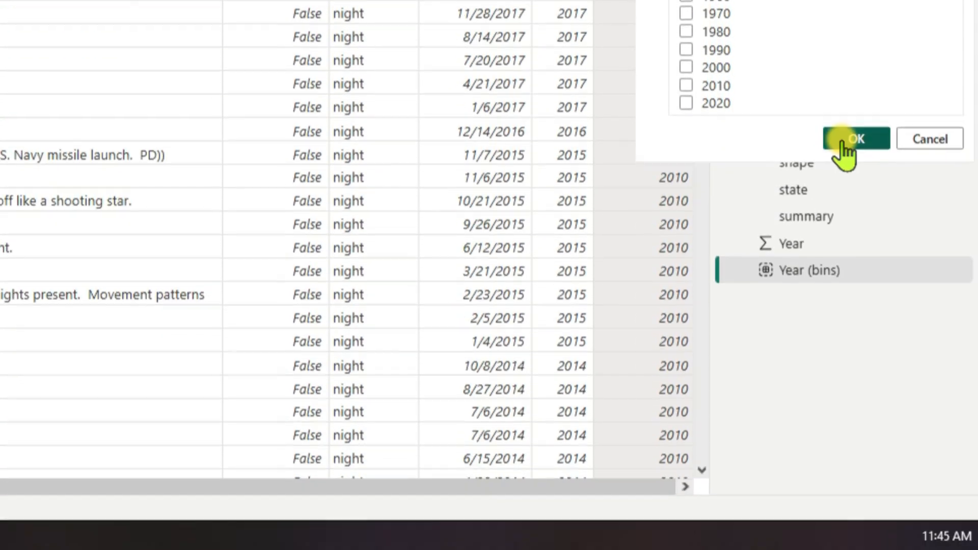
left_click(852, 549)
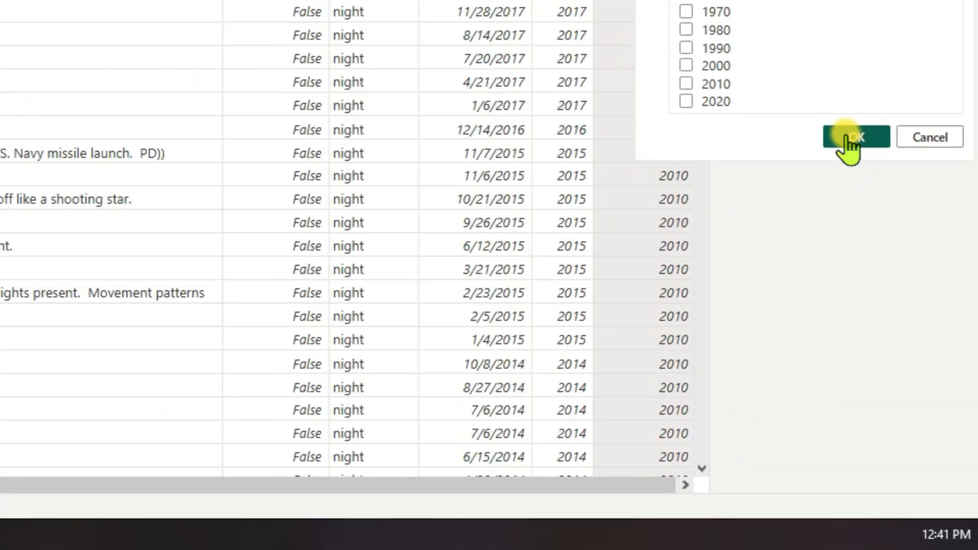
left_click(847, 136)
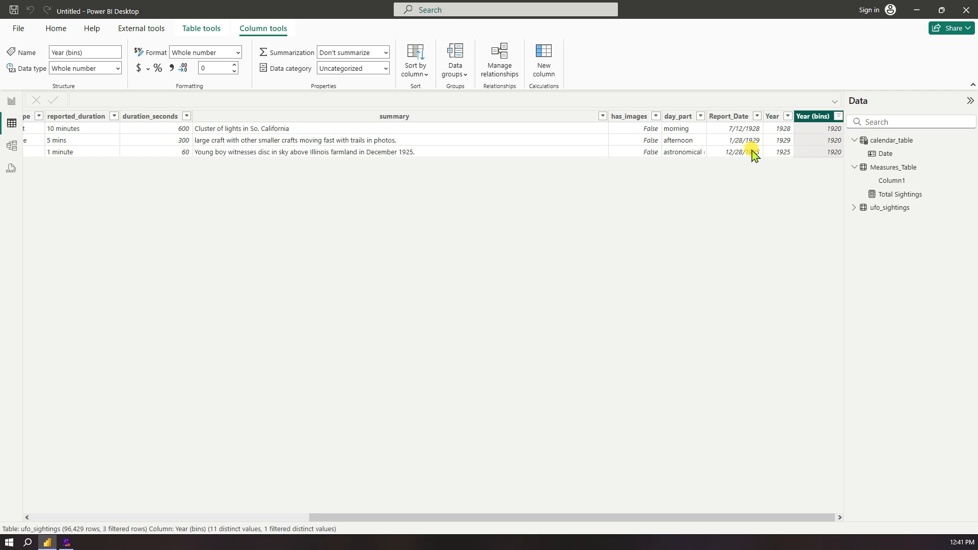
left_click(838, 116)
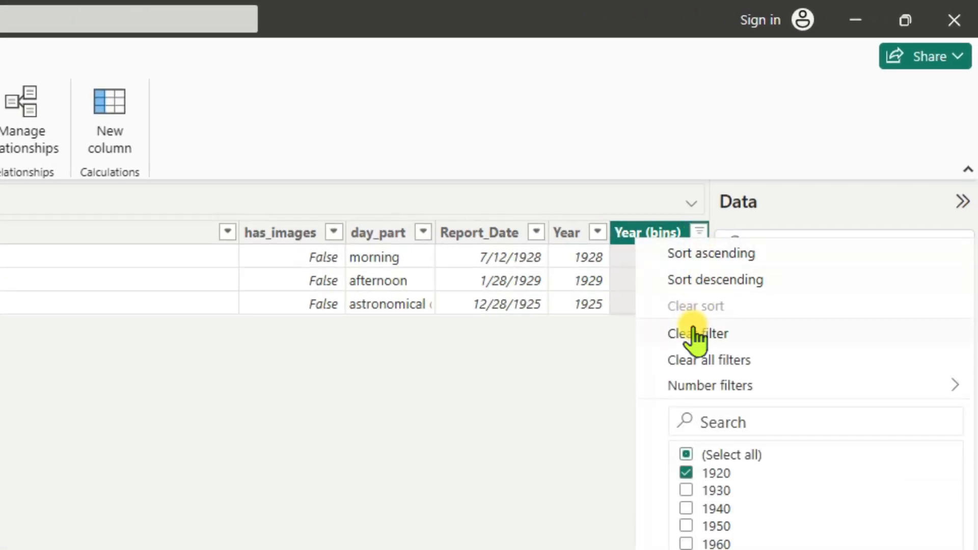
left_click(694, 357)
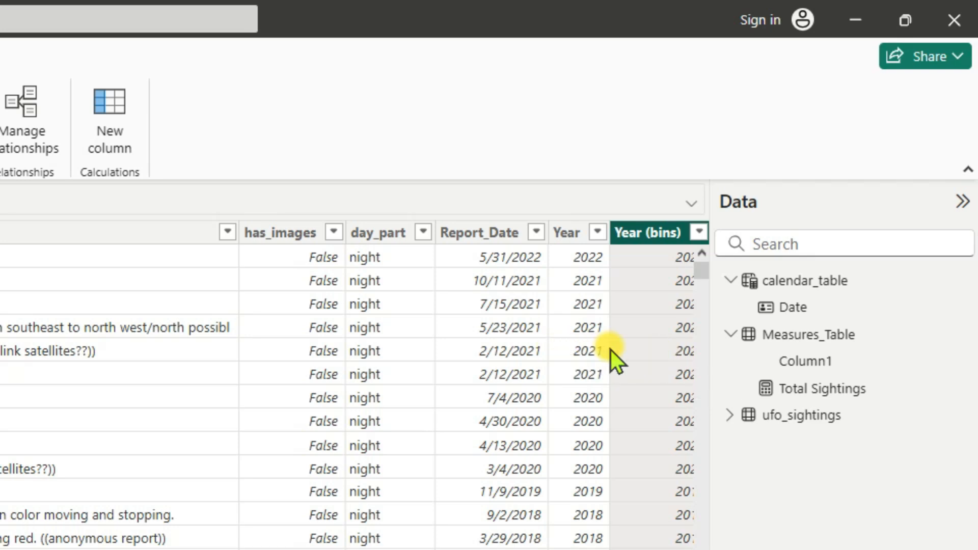
Step: Delete the Year (bins) column of ufo_sightings from the model
left_click(729, 415)
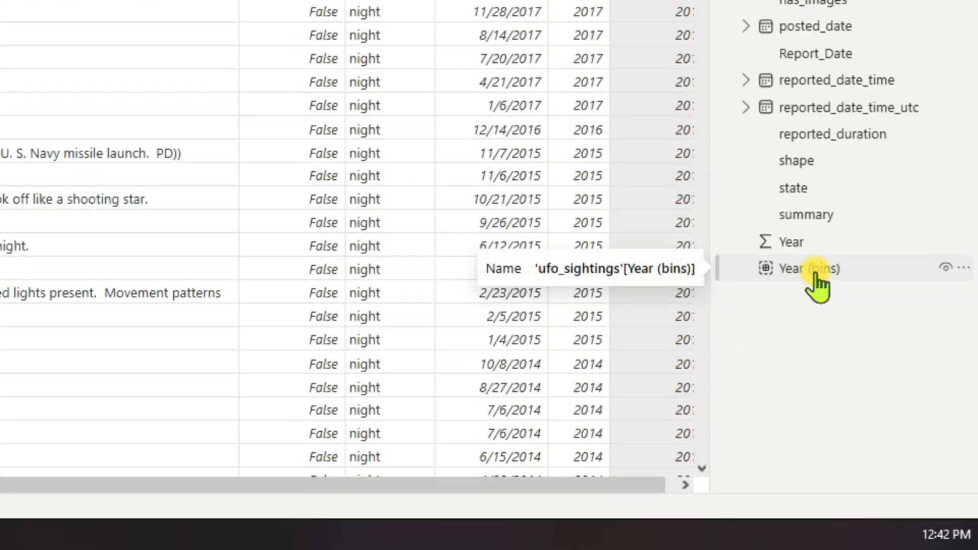
right_click(819, 549)
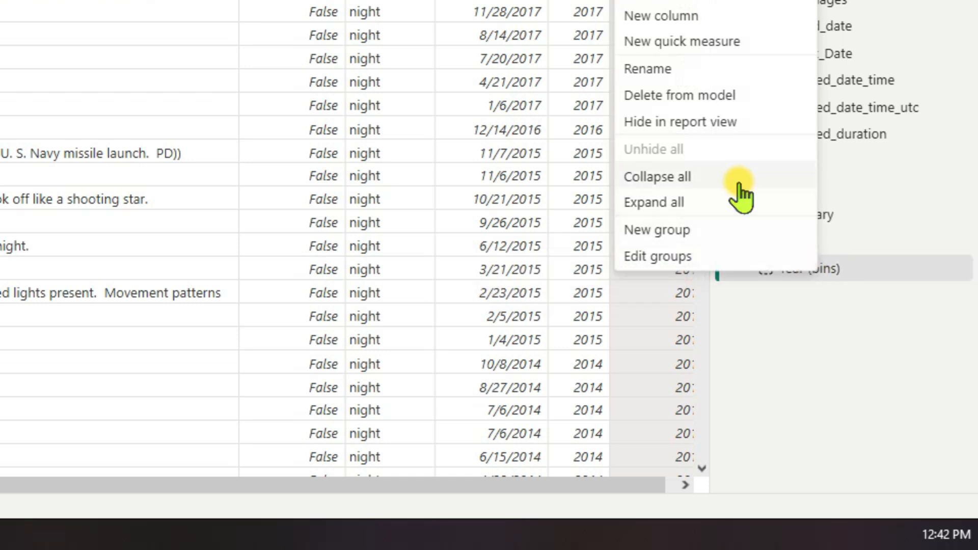
left_click(708, 104)
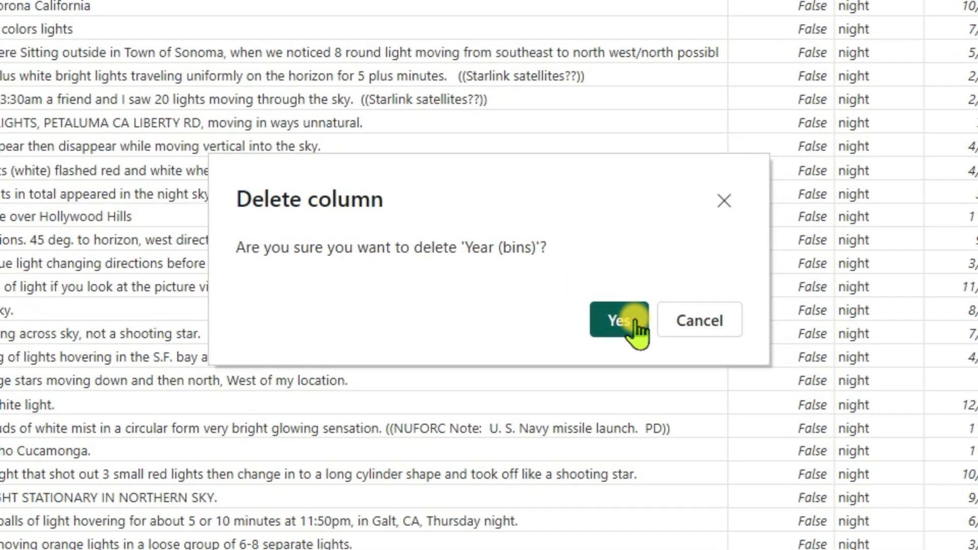
left_click(619, 321)
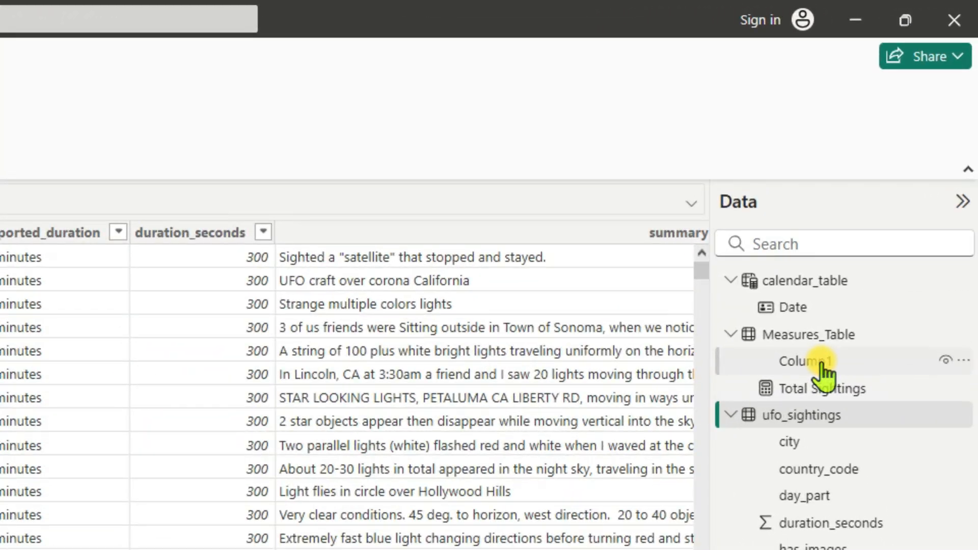
Step: Delete the placeholder column Column1 of Measures_Table from the model
right_click(822, 363)
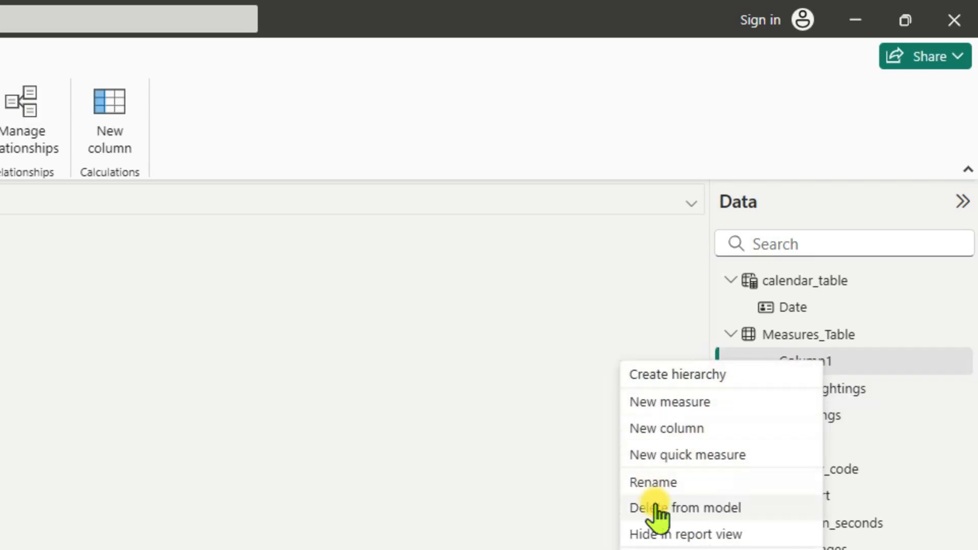
left_click(658, 507)
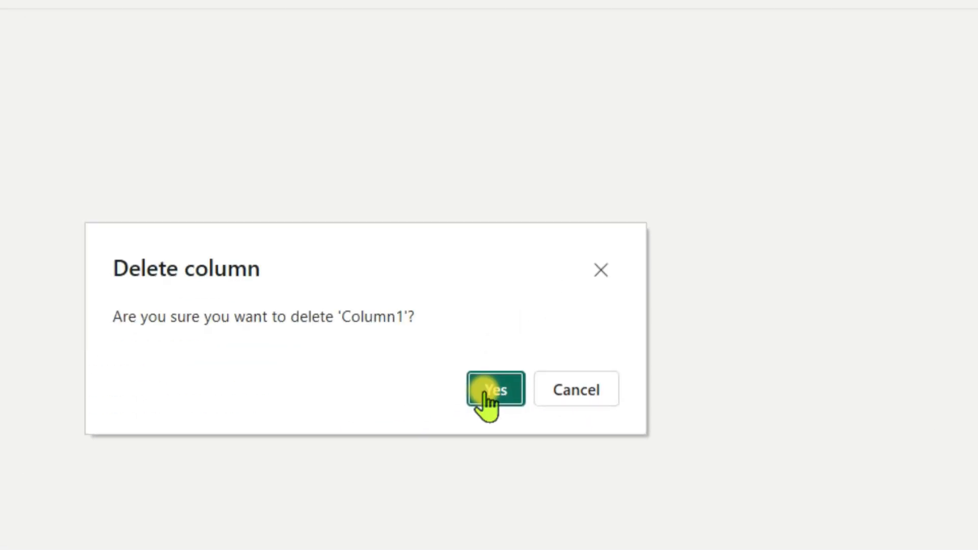
left_click(485, 398)
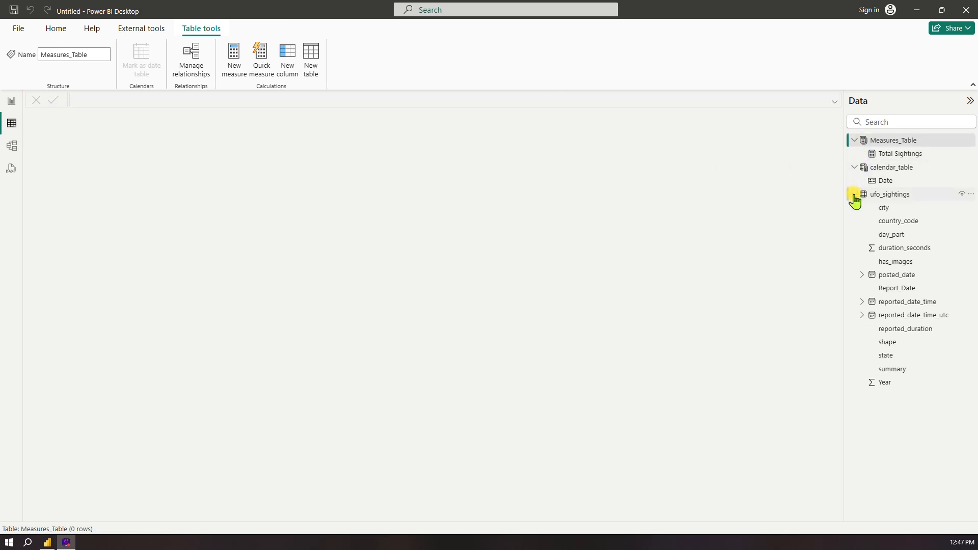
Step: Collapse the field lists of ufo_sightings, calendar_table and Measures_Table, and display the Home commands
left_click(855, 195)
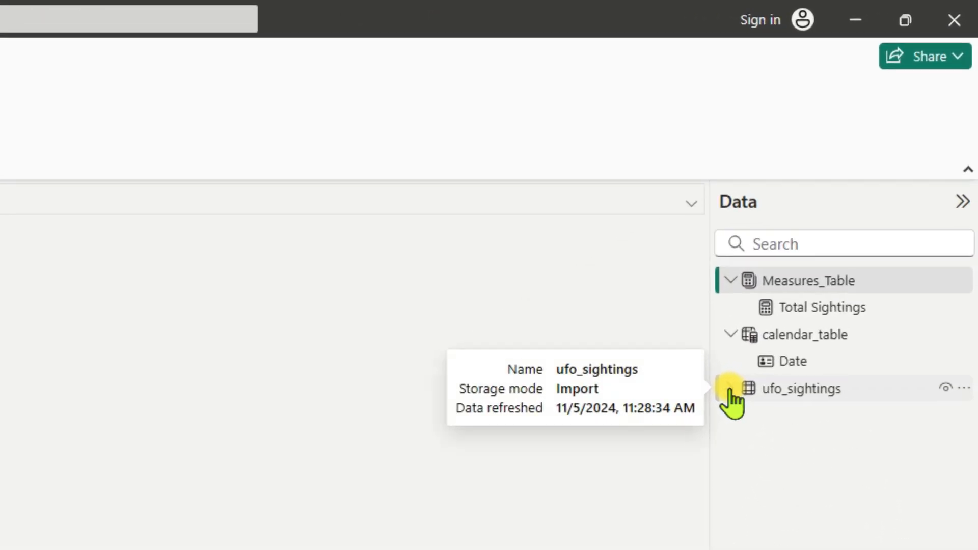
left_click(731, 335)
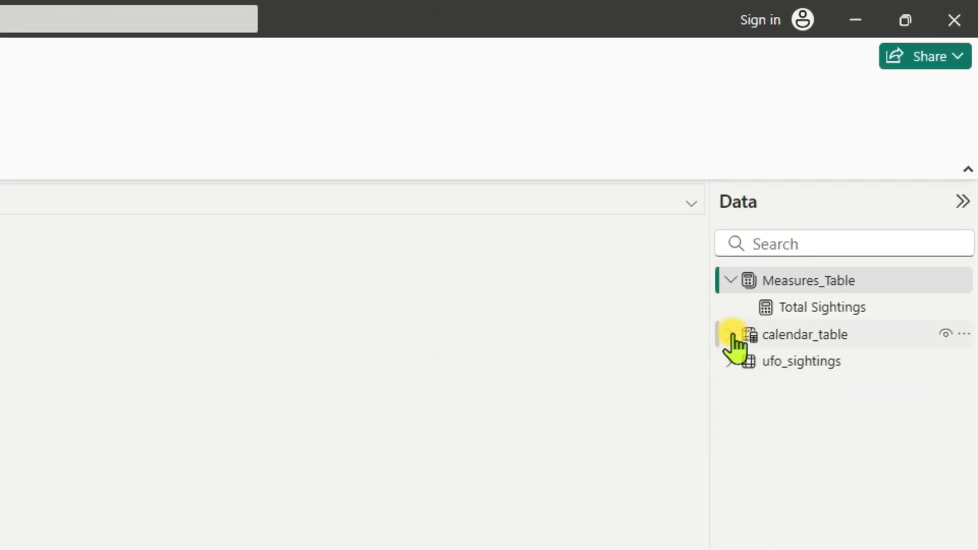
left_click(732, 280)
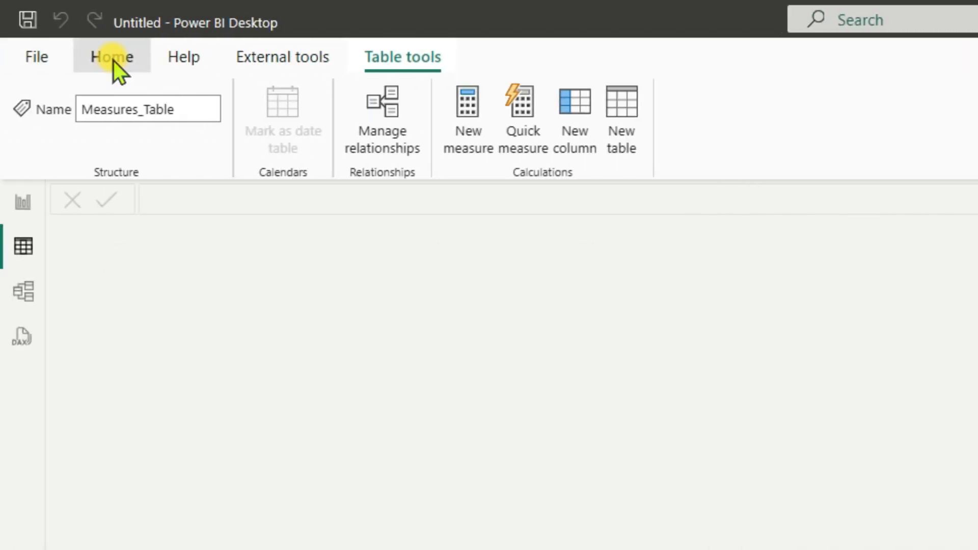
left_click(114, 60)
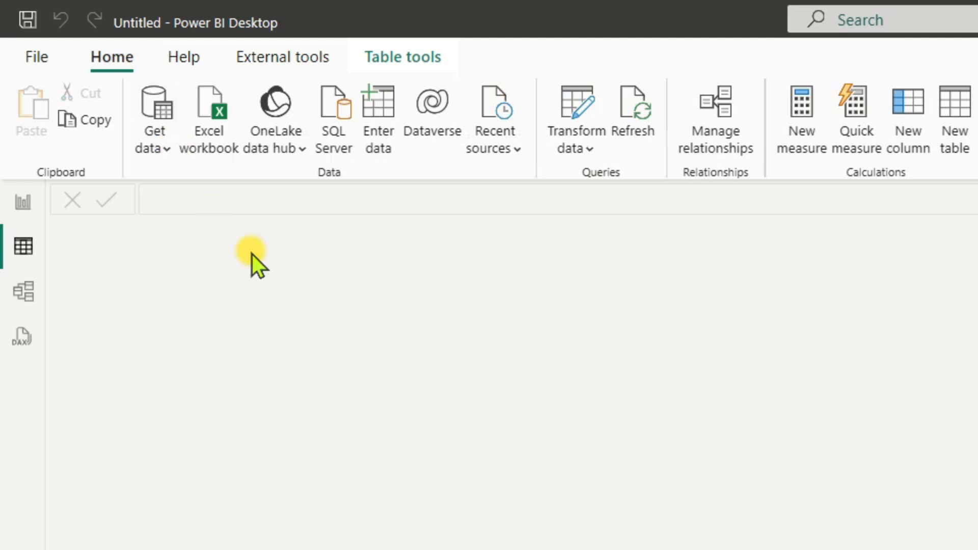
Step: Open the Power Query Editor and add a custom column Decade Bin to ufo_sightings with the formula Date.ToText([Report_Date],"yyyy")
left_click(590, 149)
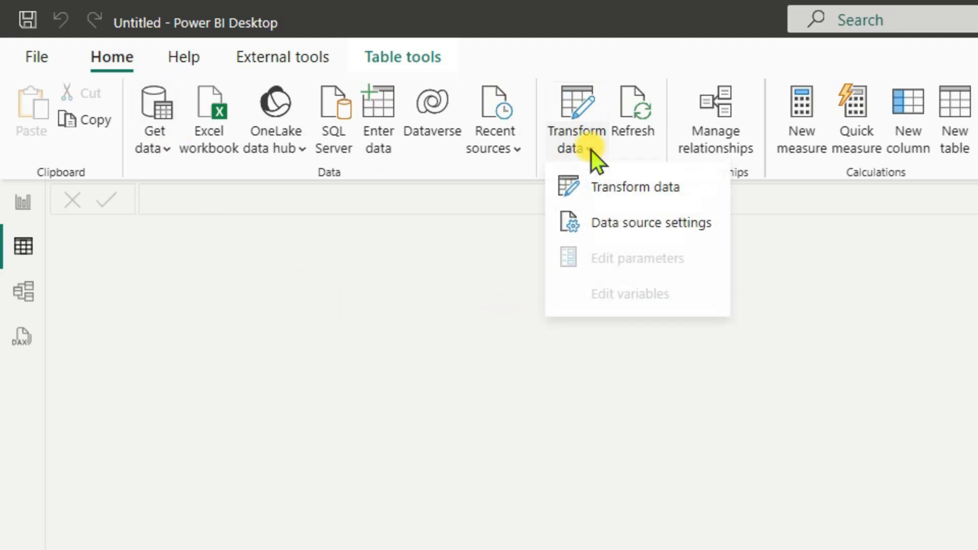
left_click(593, 185)
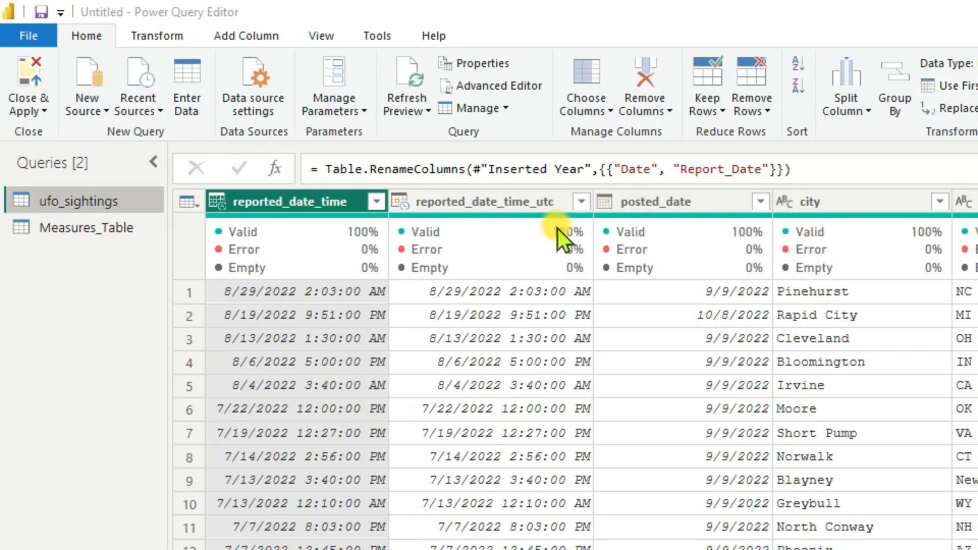
left_click(266, 36)
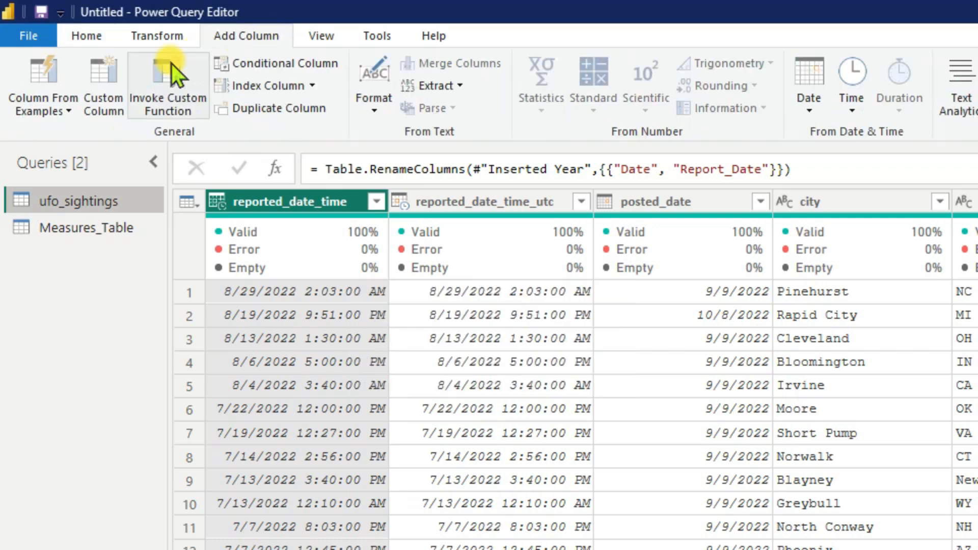
left_click(104, 85)
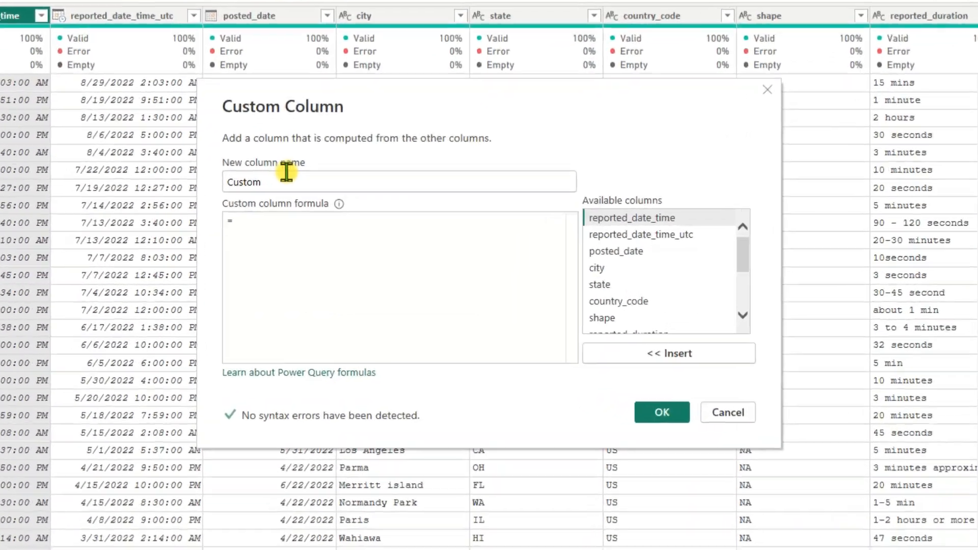
left_click_drag(355, 212, 290, 215)
type("De")
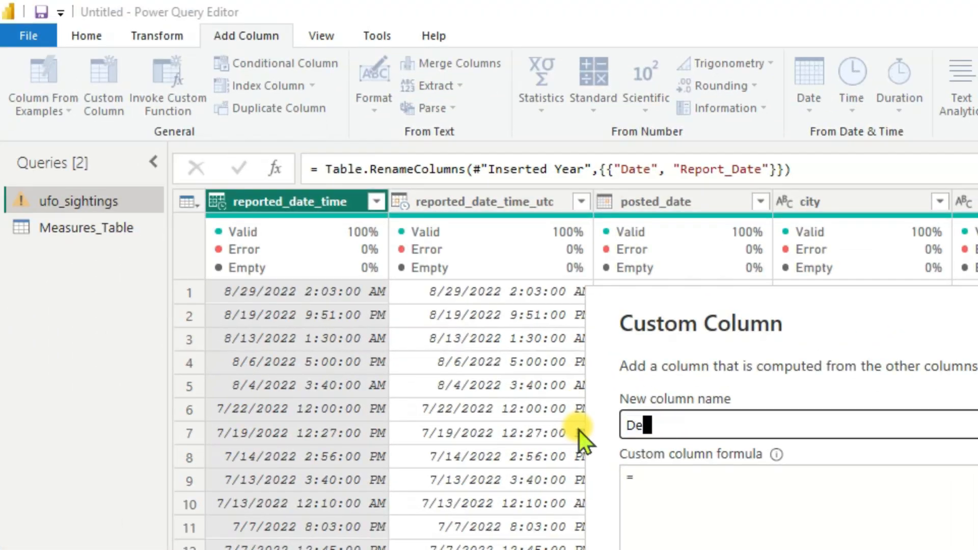
type("cade Bin")
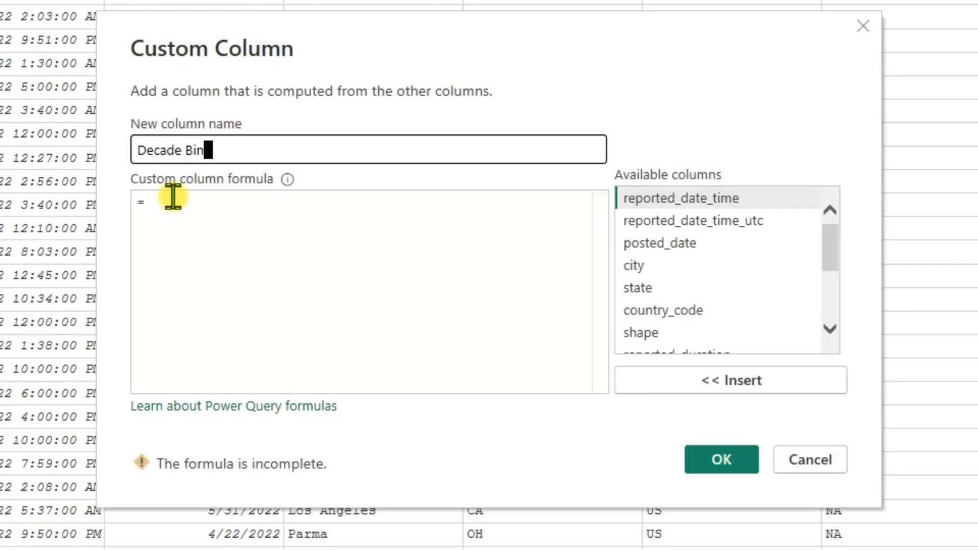
left_click(662, 472)
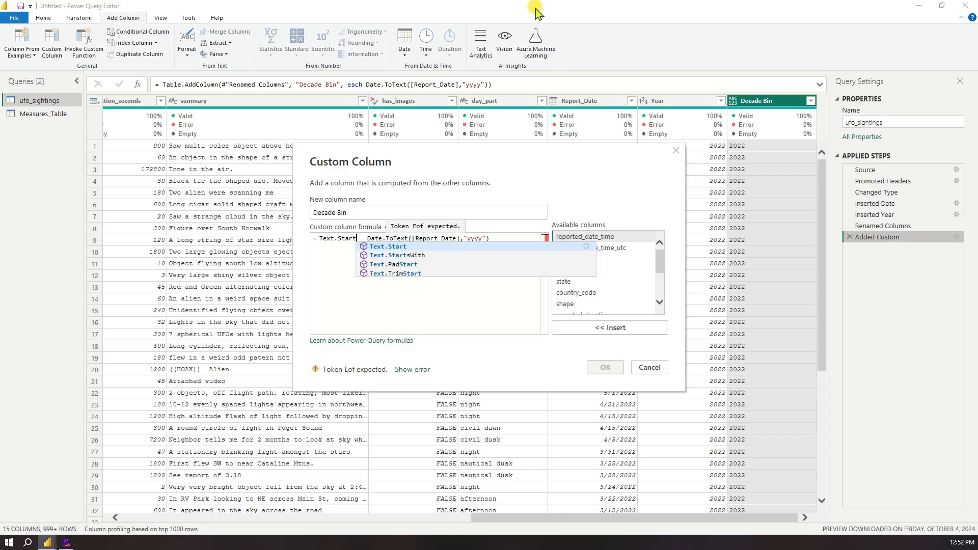
Step: Change the Decade Bin formula to Text.Start(Date.ToText([Report_Date],"yyyy"),3) & "0's" and apply it
type("(")
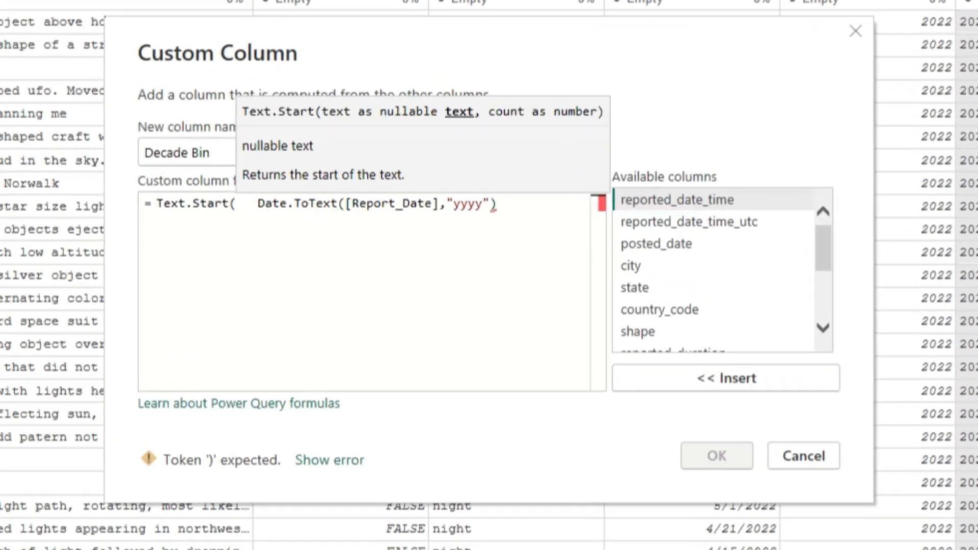
key("End")
type(",")
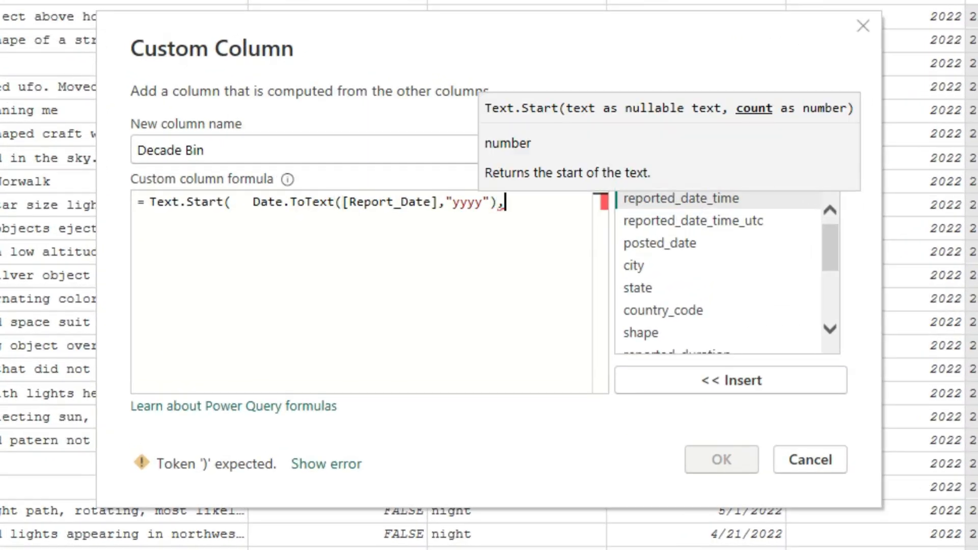
type("3)")
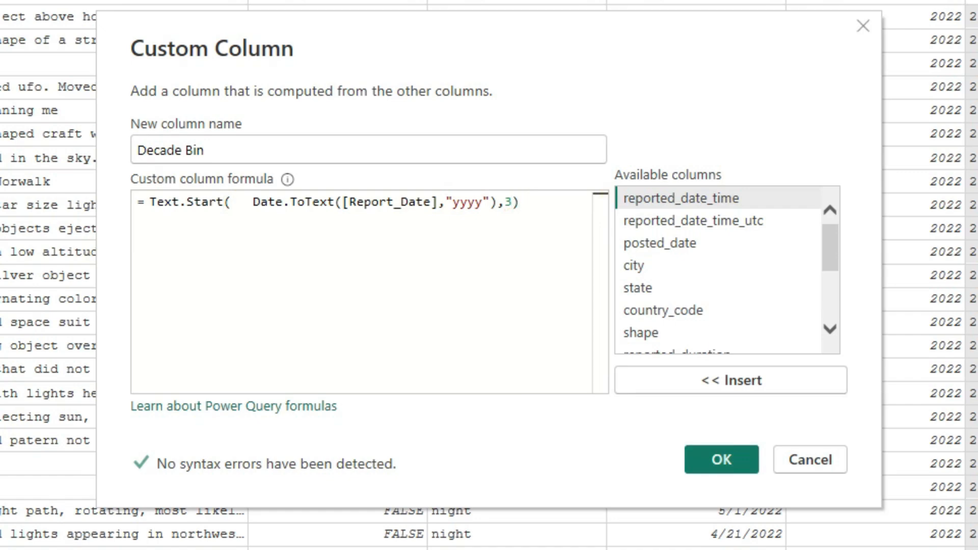
type(" & ")
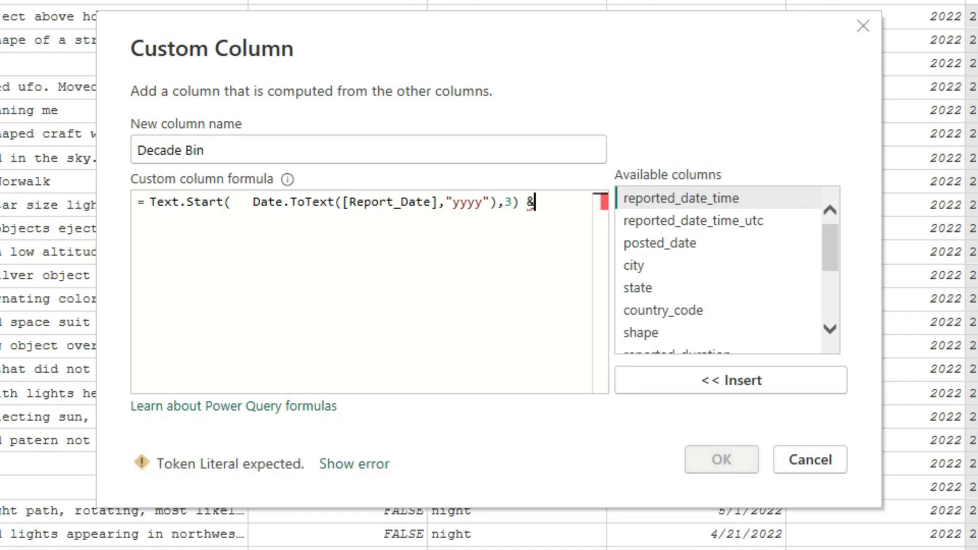
type("\"")
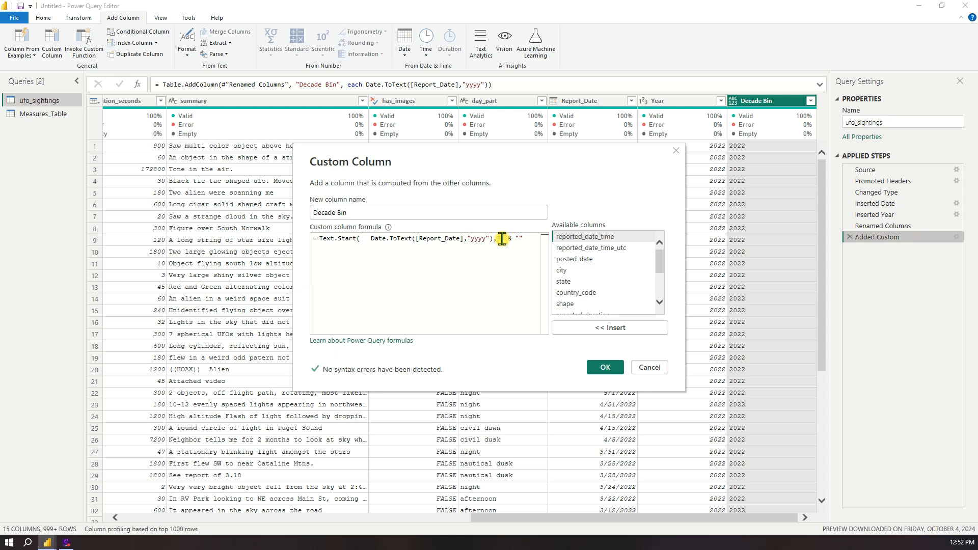
type("0")
type("'s")
left_click(597, 369)
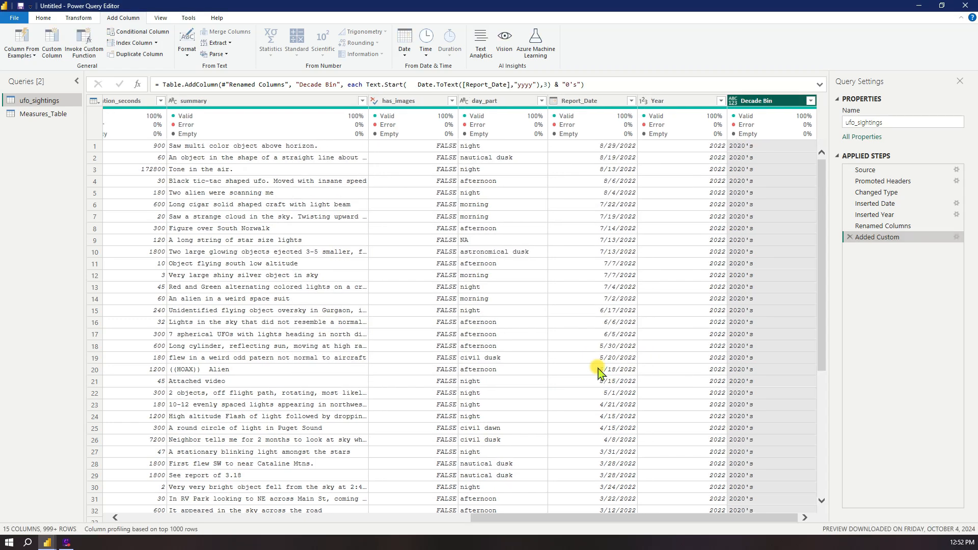
Step: Check the Decade Bin column by loading all its values, filtering it to 1920's only, and clearing the filter again
left_click(810, 103)
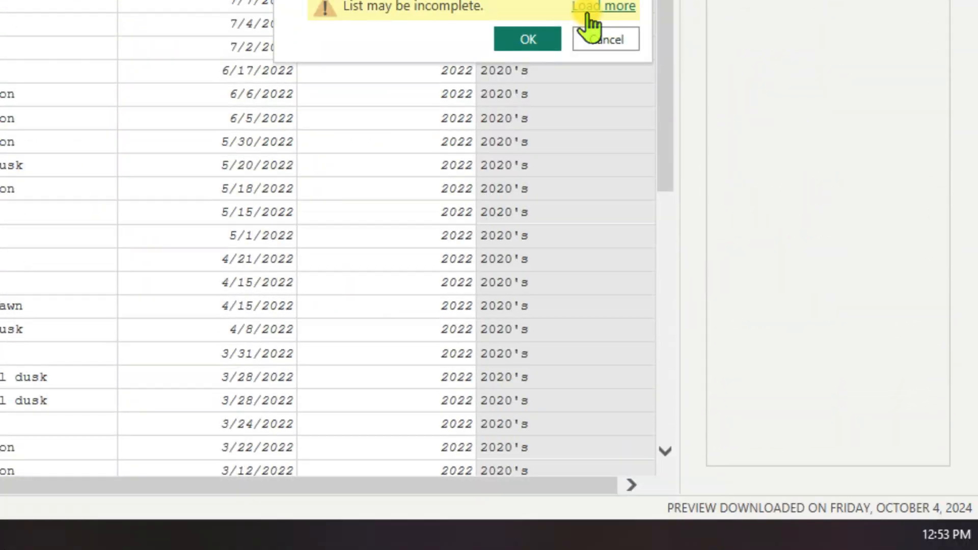
left_click(588, 362)
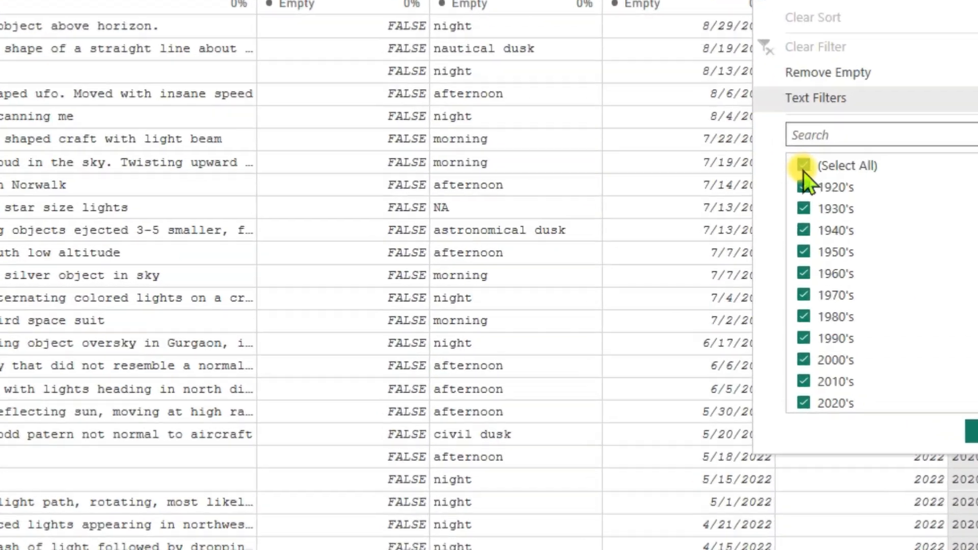
left_click(701, 201)
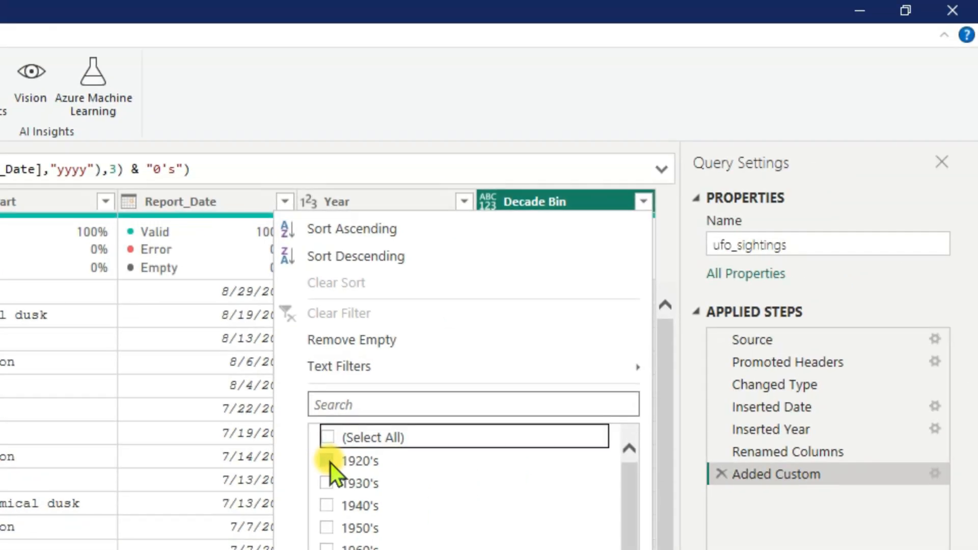
left_click(328, 462)
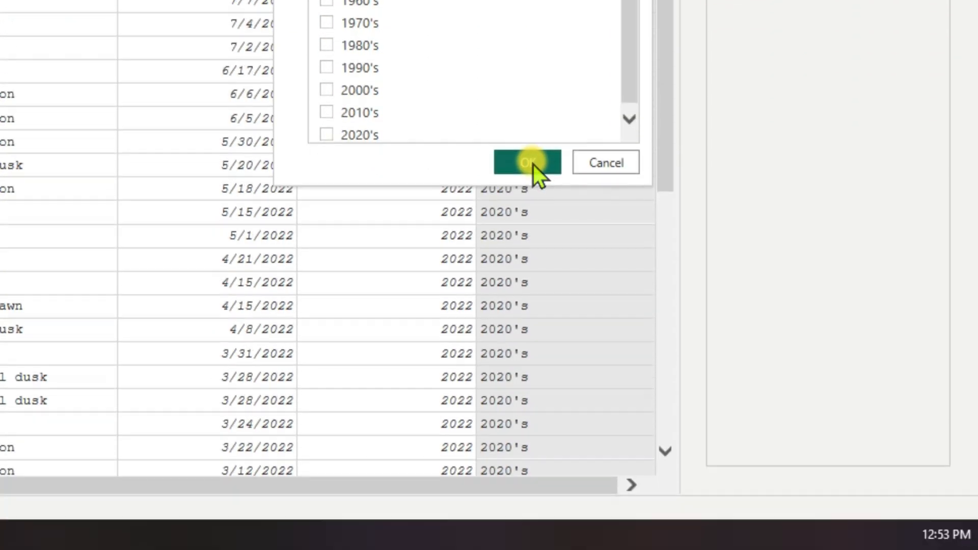
left_click(528, 549)
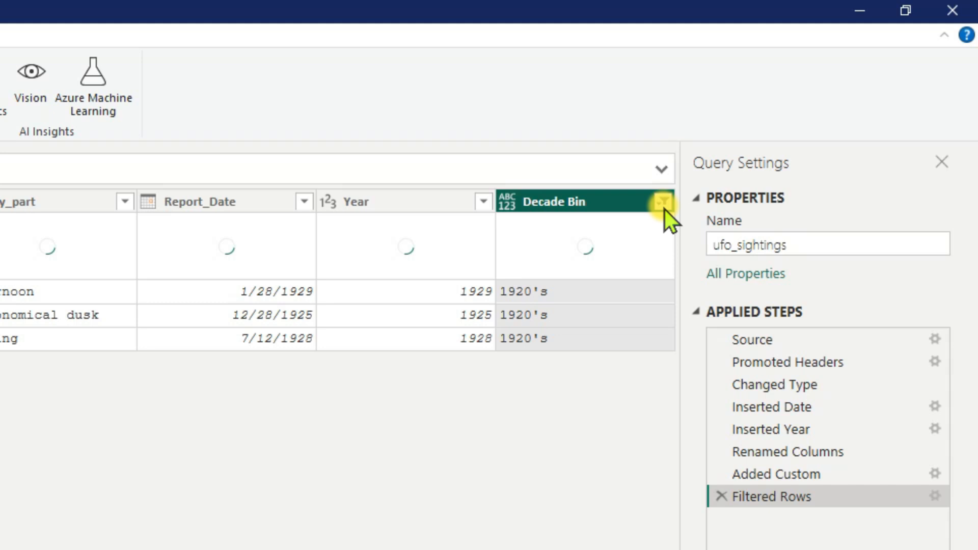
left_click(809, 108)
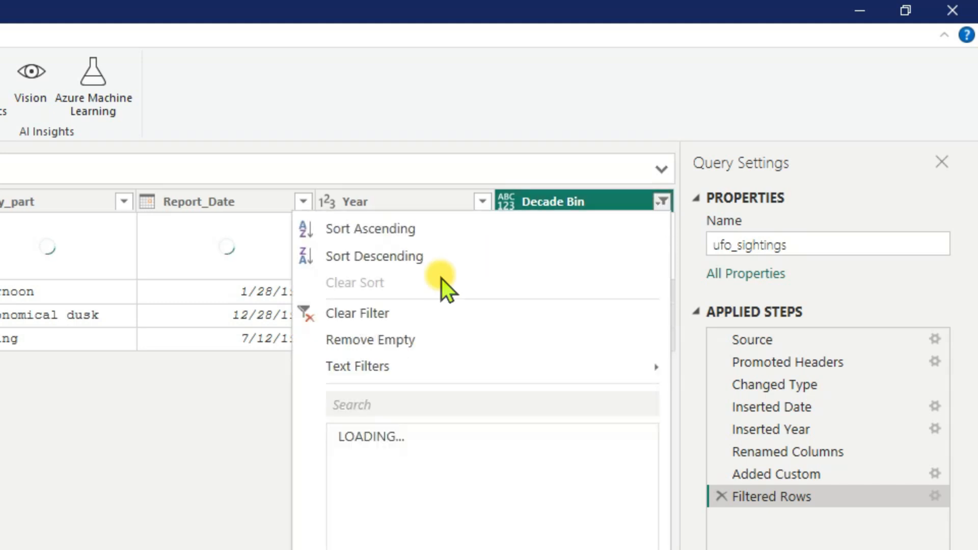
left_click(387, 316)
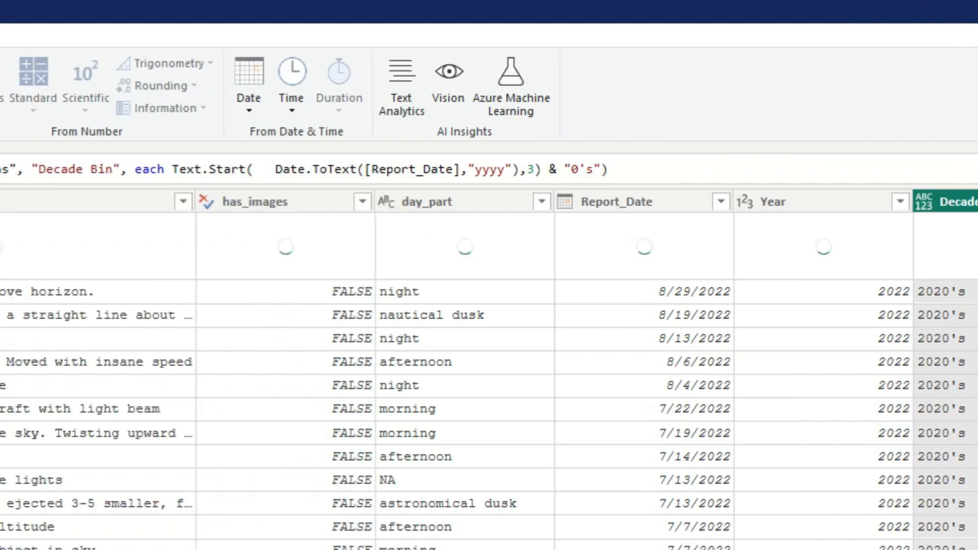
Step: Close the Power Query Editor and apply the query changes to the model
left_click(61, 106)
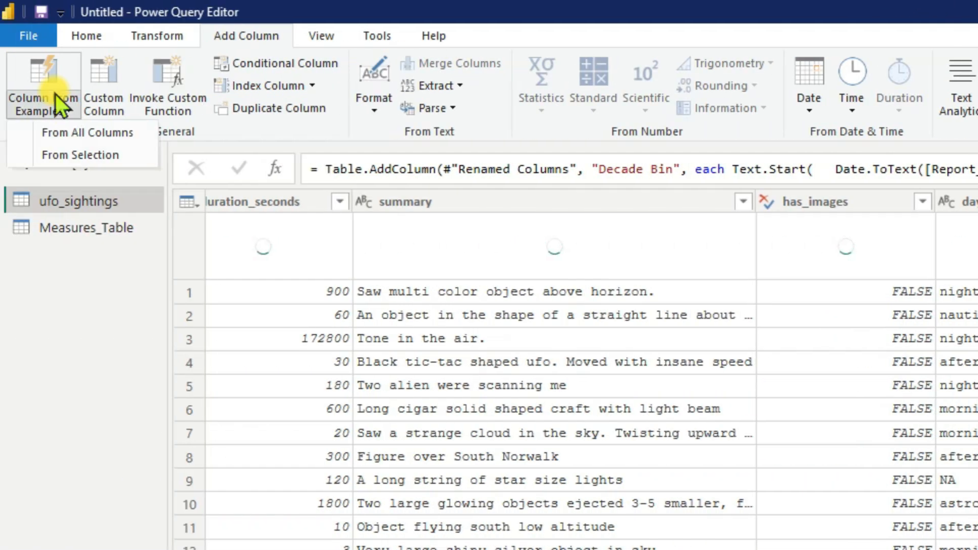
left_click(79, 38)
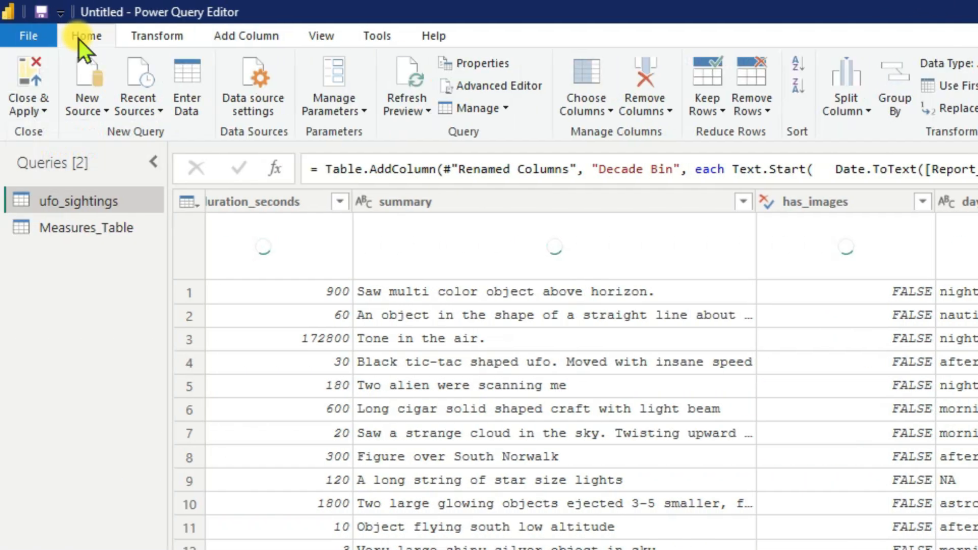
left_click(45, 106)
left_click(50, 134)
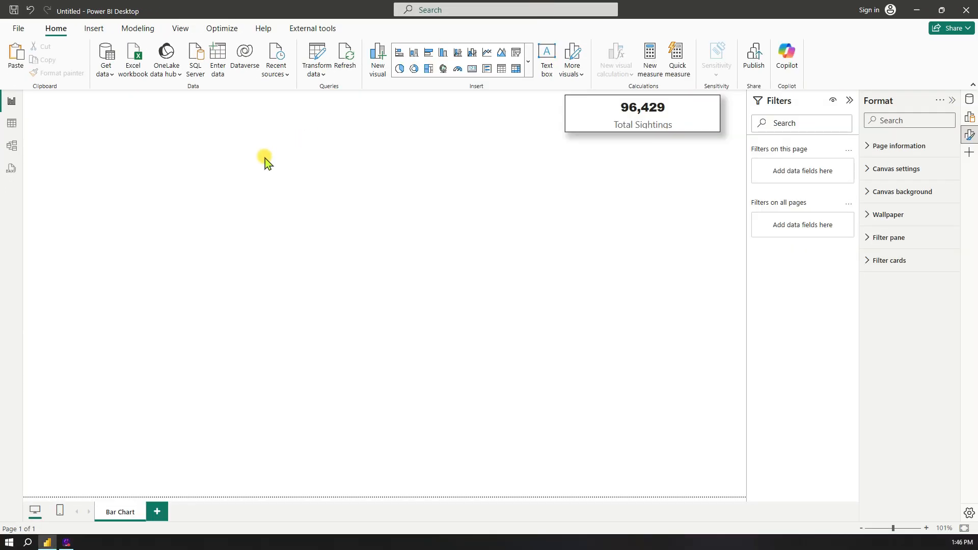
Step: Insert a slicer in the upper left corner of the Bar Chart page and fill it with Decade Bin from ufo_sightings
left_click(515, 56)
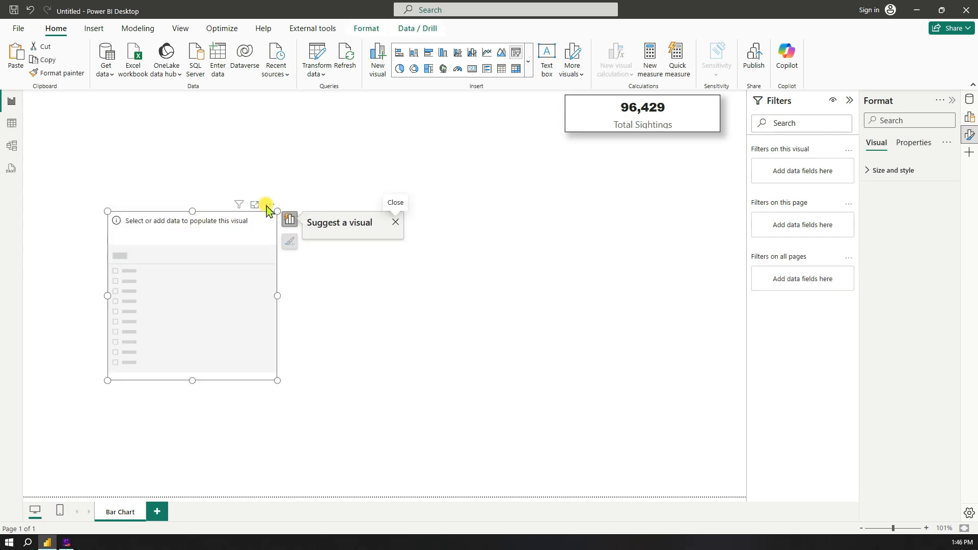
left_click_drag(270, 208, 199, 101)
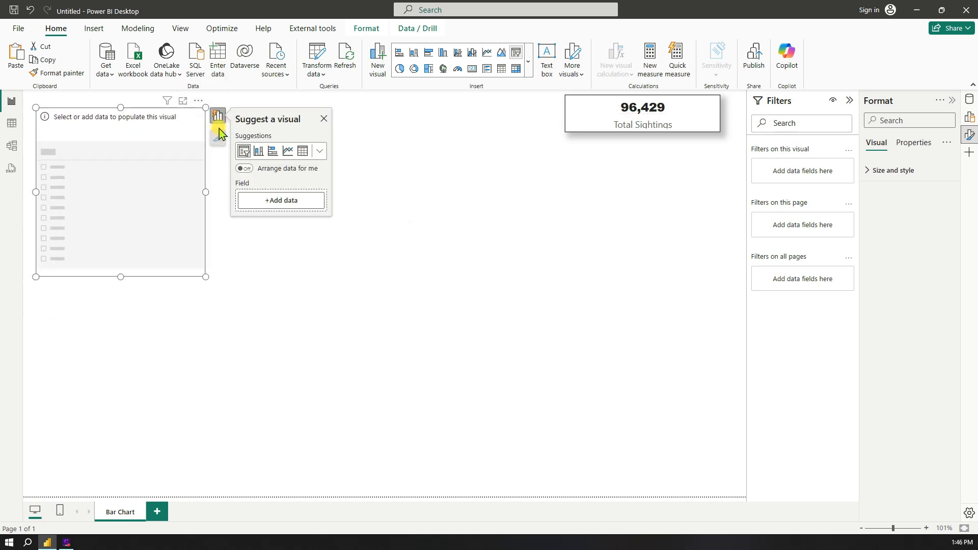
left_click(270, 200)
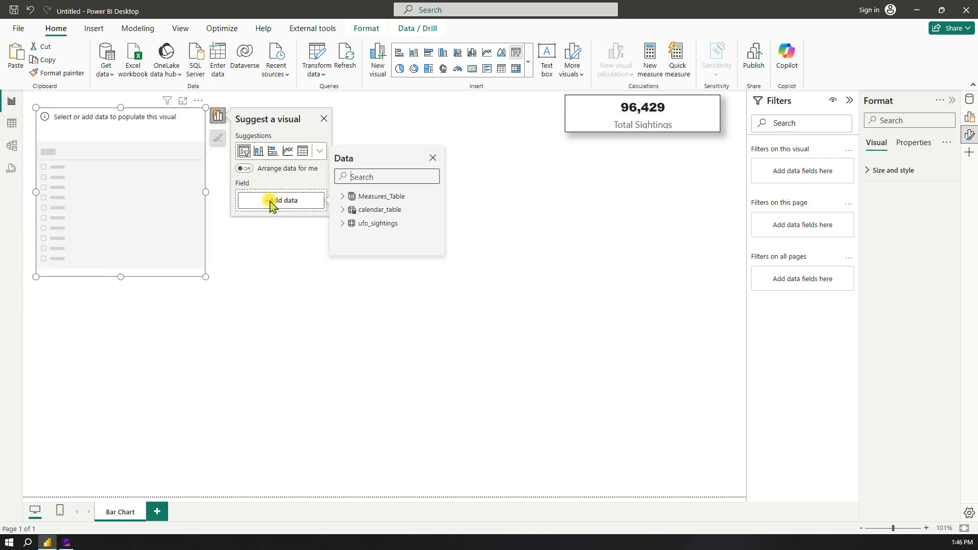
left_click(341, 224)
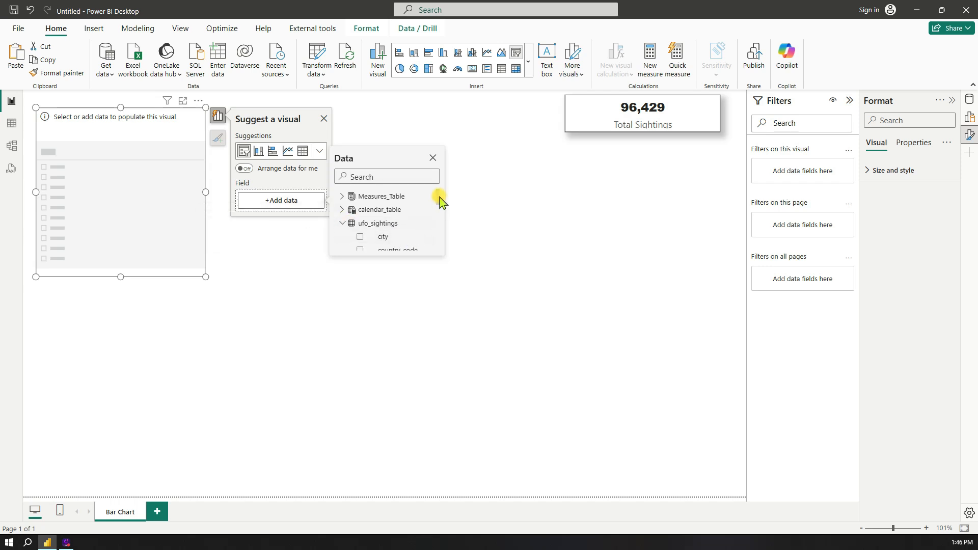
left_click_drag(439, 197, 440, 210)
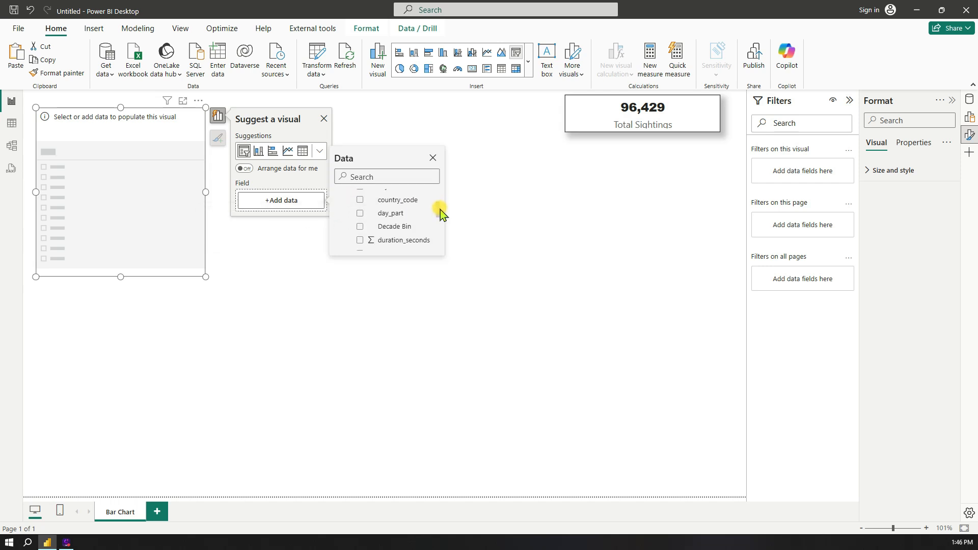
left_click(361, 227)
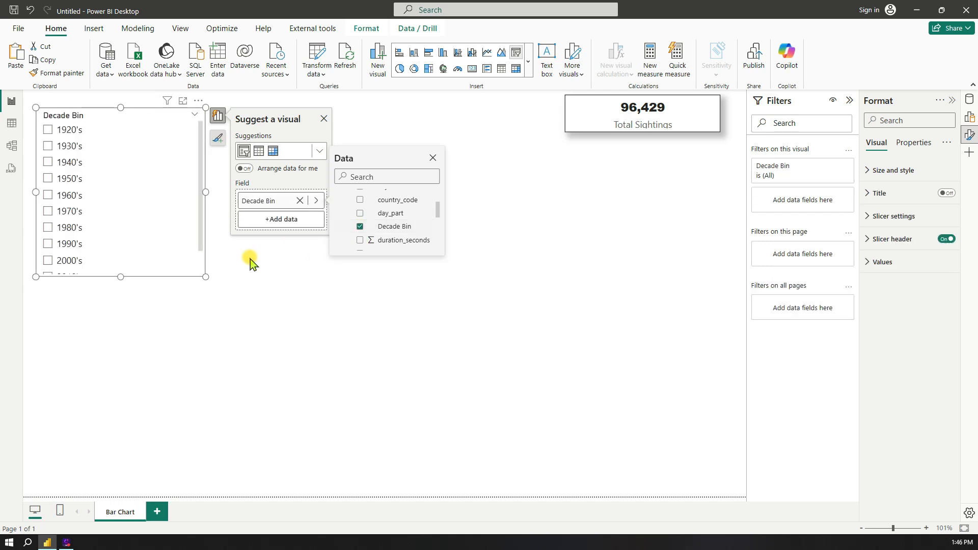
Step: Select 2000's in the Decade Bin slicer and set the slicer style to Tile
left_click(184, 264)
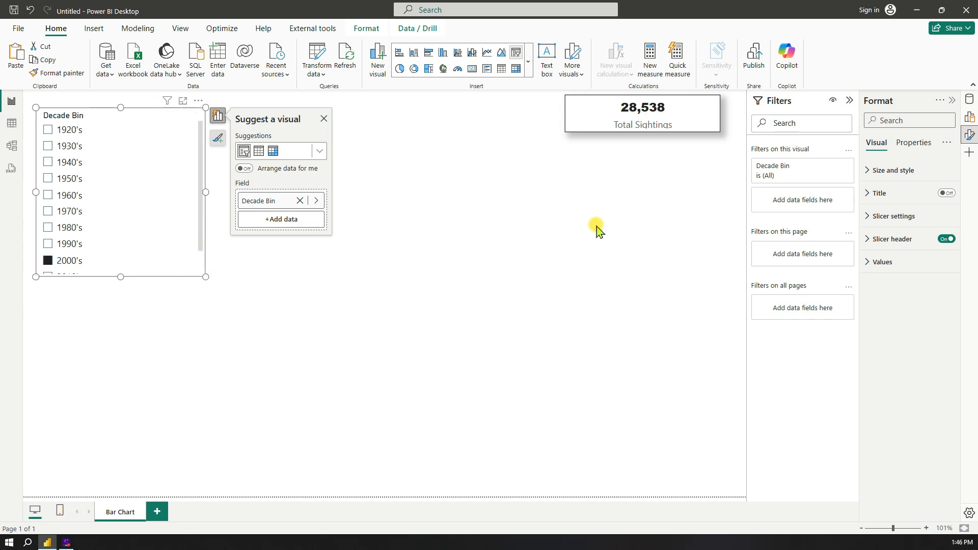
left_click(868, 217)
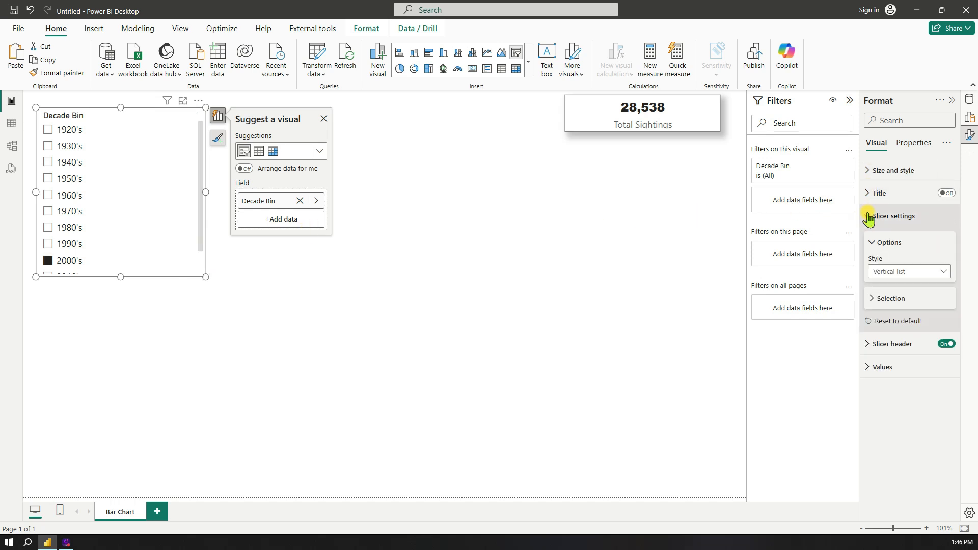
left_click(886, 272)
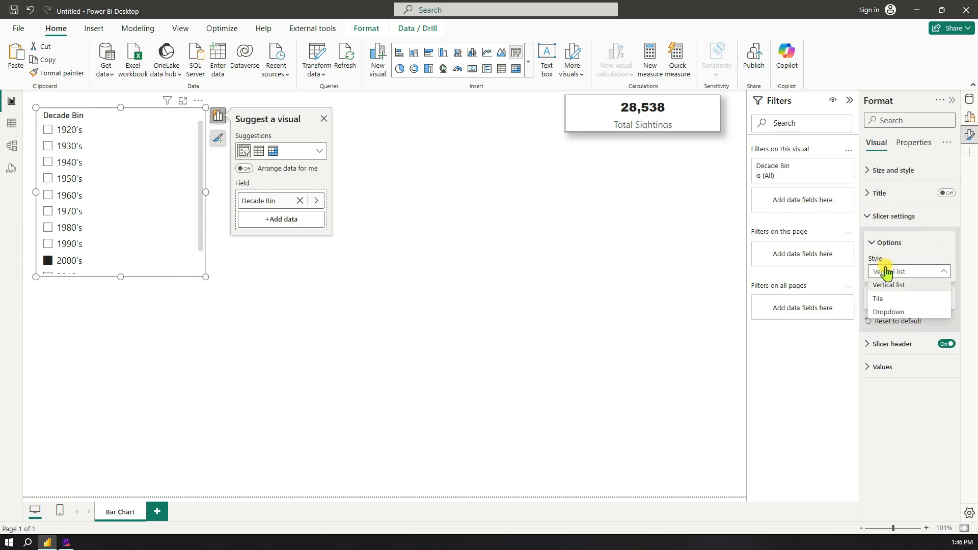
left_click(885, 300)
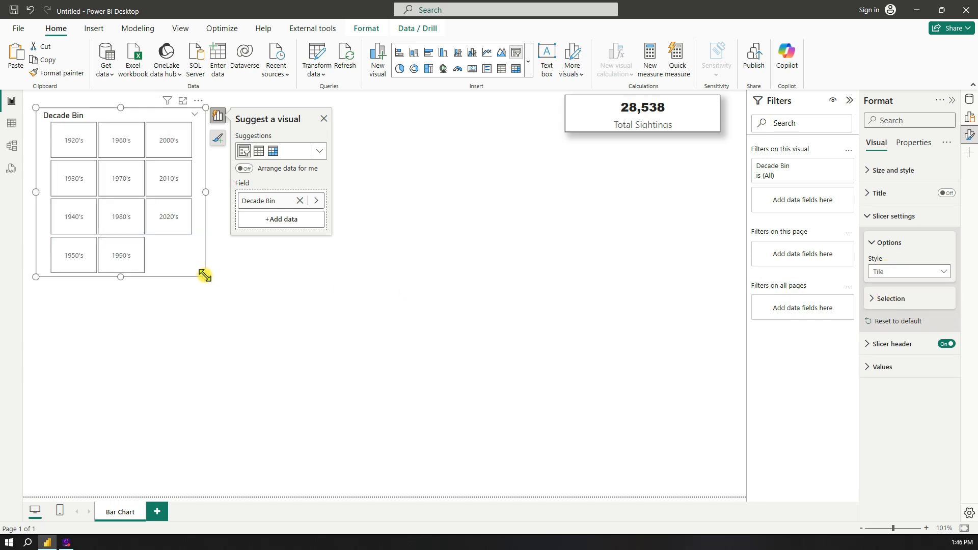
Step: Resize the Decade Bin slicer to a single wide row of tiles beside the Total Sightings card and move it slightly up
left_click_drag(204, 275, 531, 135)
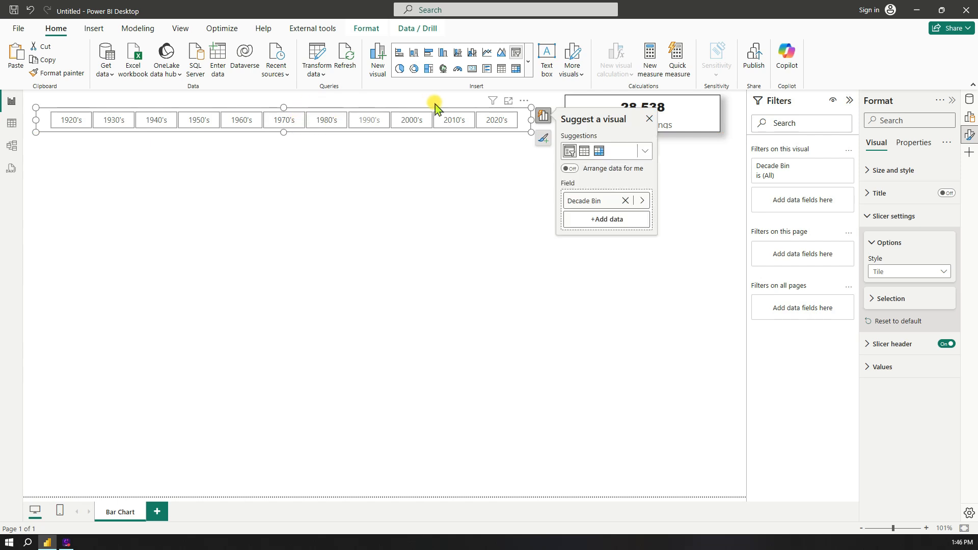
left_click_drag(523, 105, 523, 94)
left_click(567, 124)
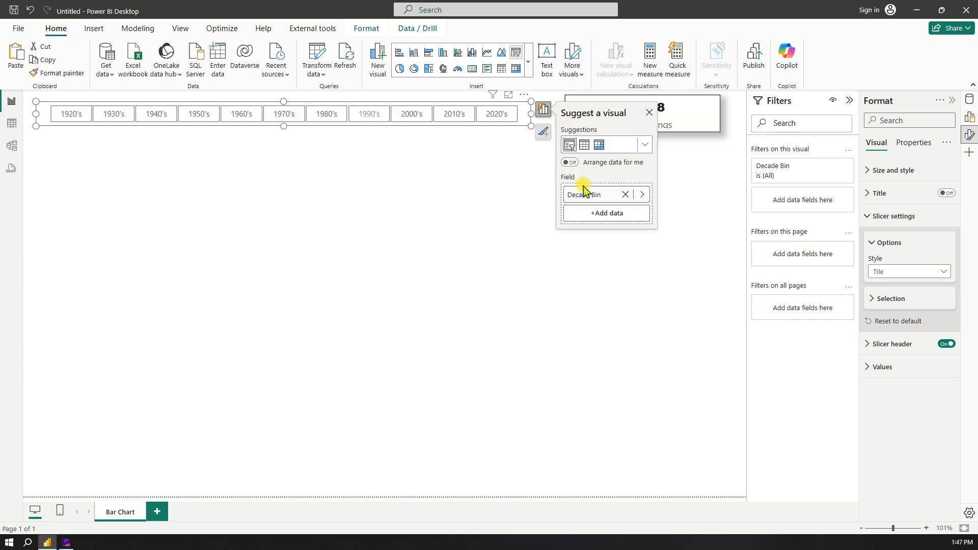
Step: Insert a clustered bar chart below the Decade Bin slicer and stretch it down to near the page's lower edge
left_click(391, 187)
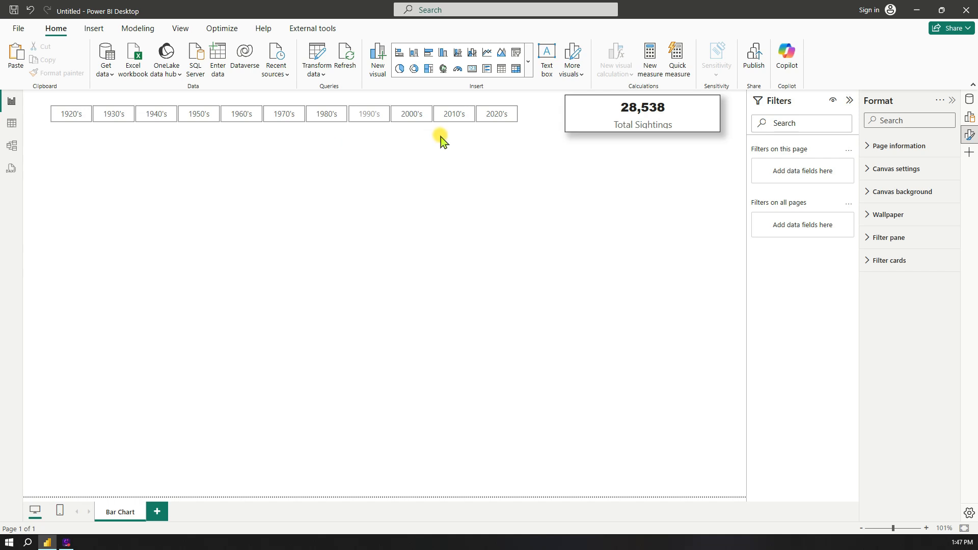
left_click(428, 53)
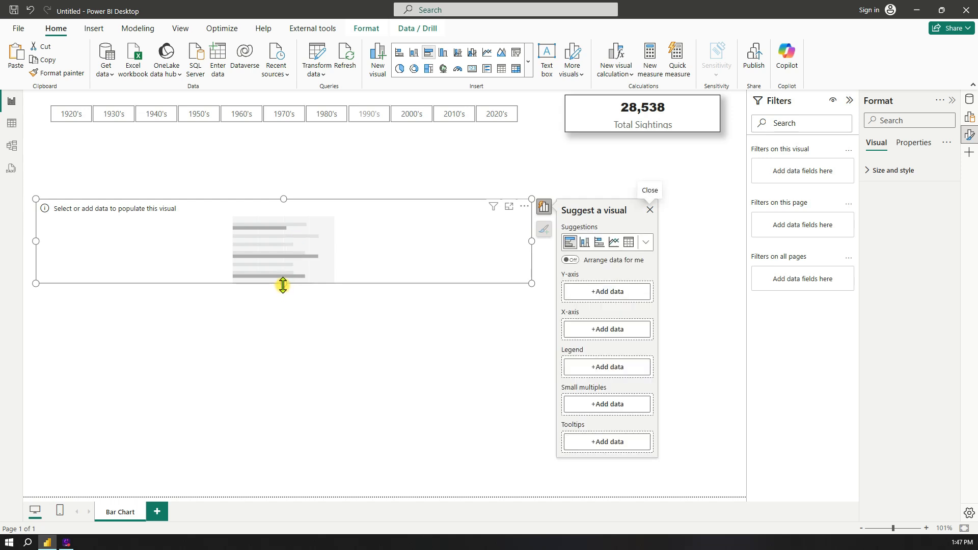
left_click_drag(283, 284, 259, 485)
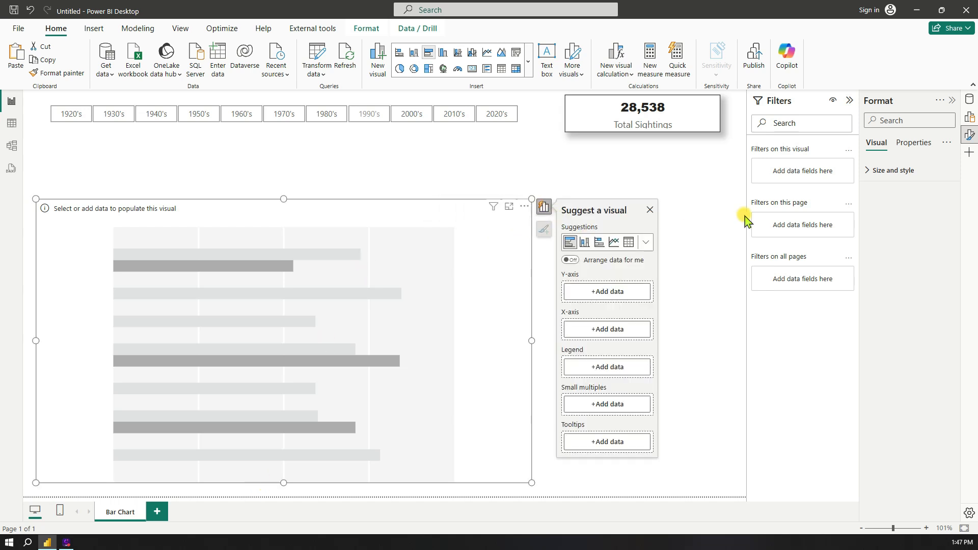
Step: Assign country_code from ufo_sightings to the bar chart's Y-axis and the Total Sightings measure to its X-axis
left_click(969, 100)
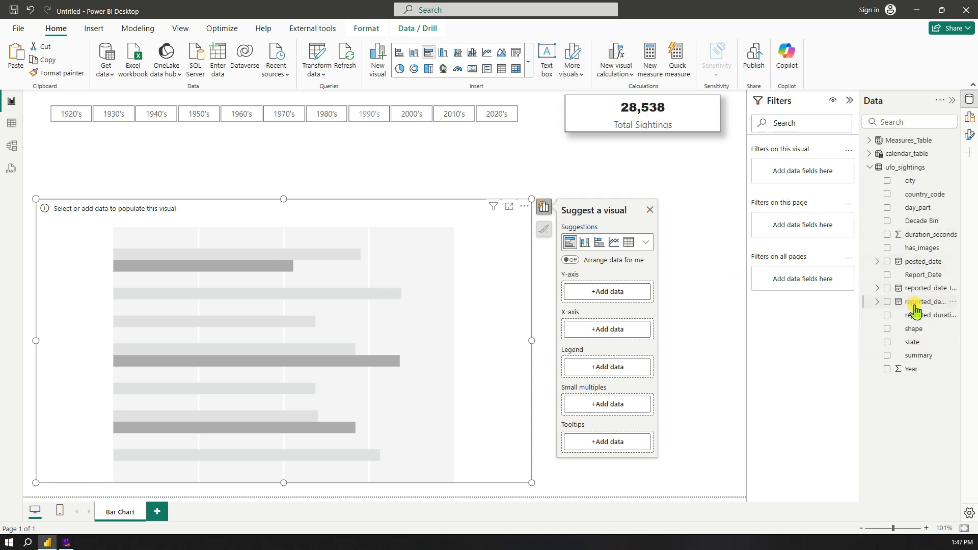
left_click(888, 195)
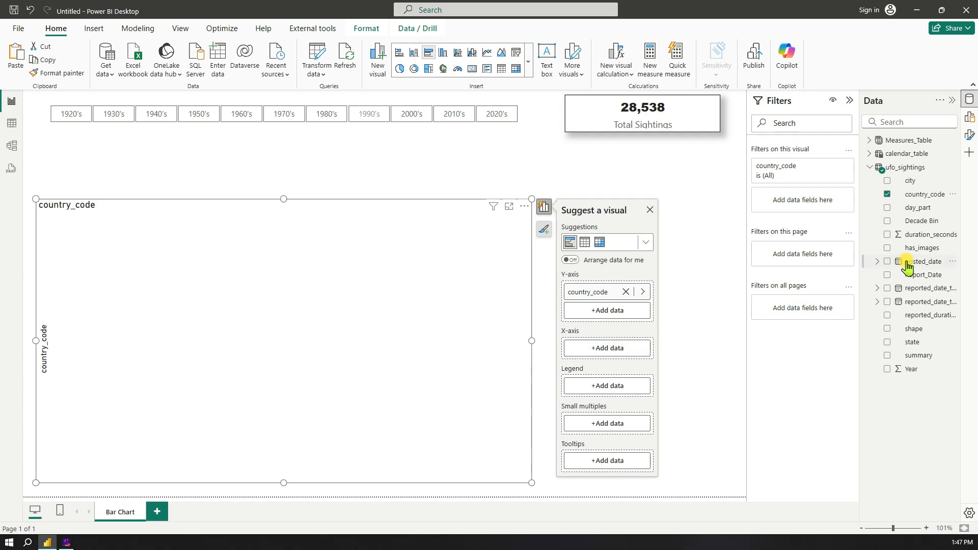
left_click(871, 142)
left_click_drag(917, 155, 606, 351)
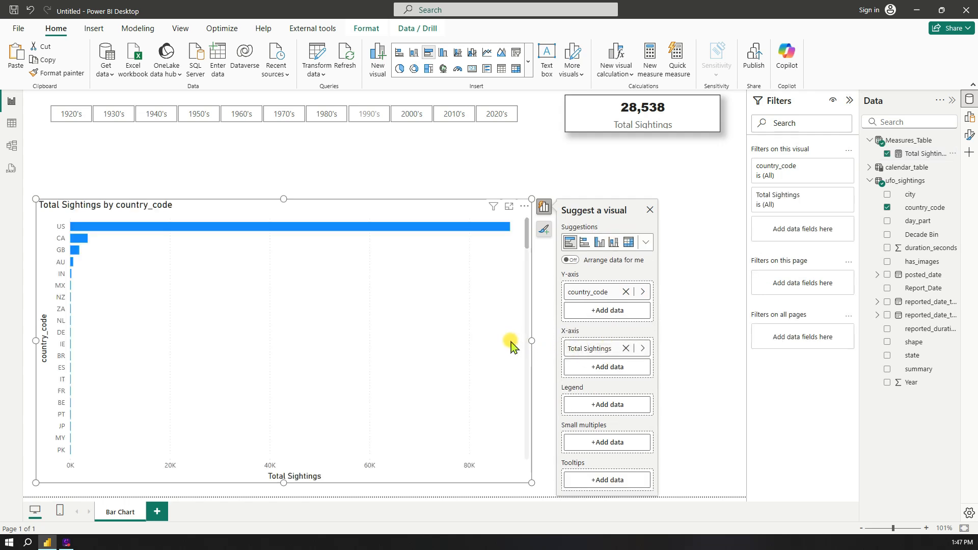
Step: Turn on data labels for the bar chart and narrow the chart by roughly a quarter
left_click(650, 210)
left_click(543, 230)
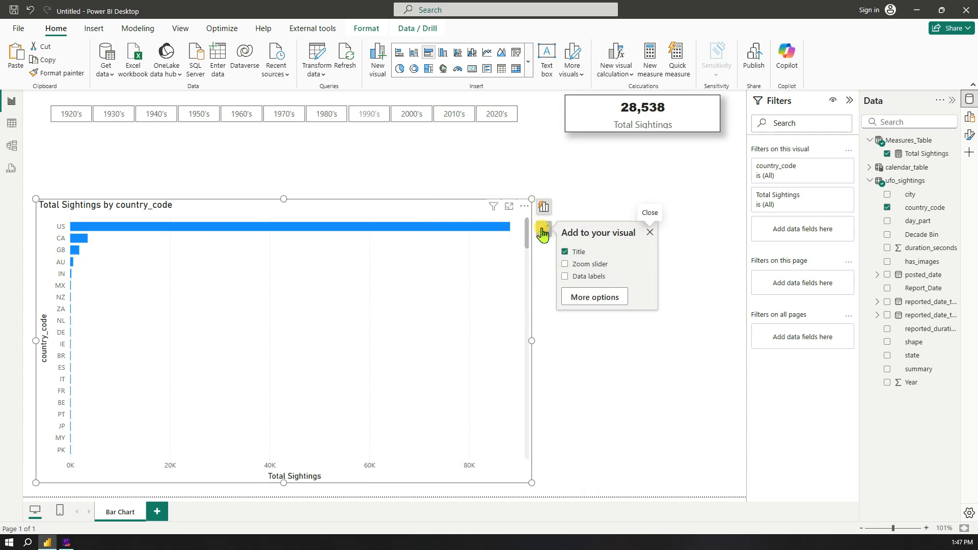
left_click(566, 278)
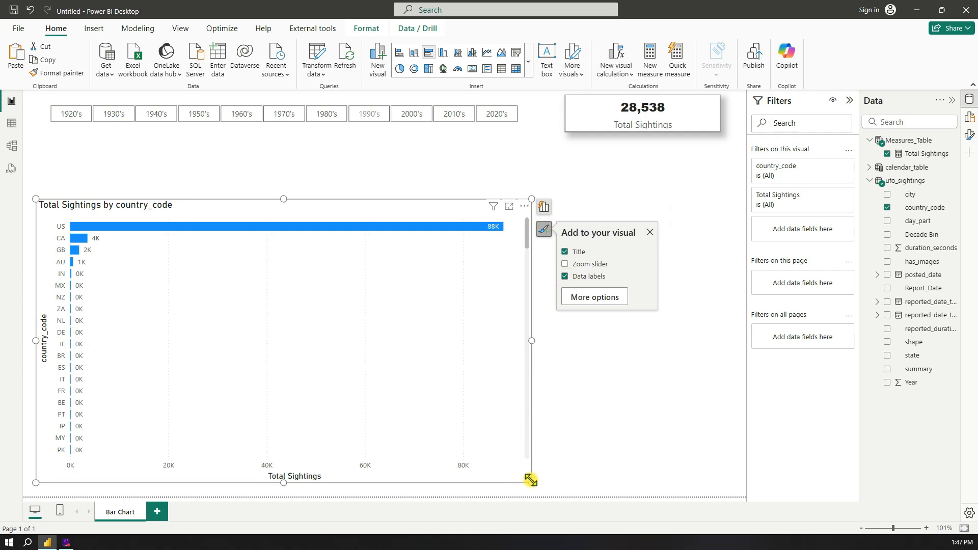
left_click_drag(530, 482, 419, 481)
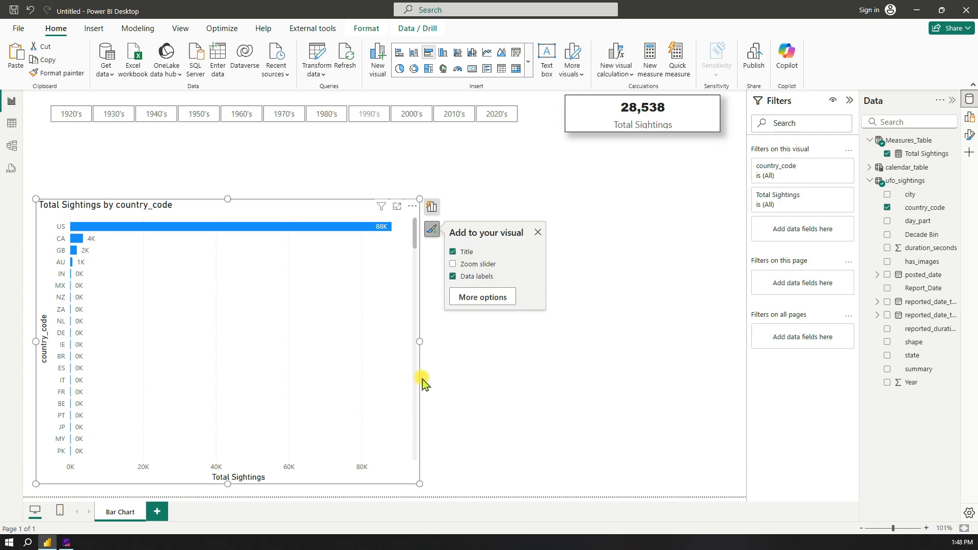
Step: Set the display units of the bar chart's data label values to None and shrink the chart slightly
left_click(969, 135)
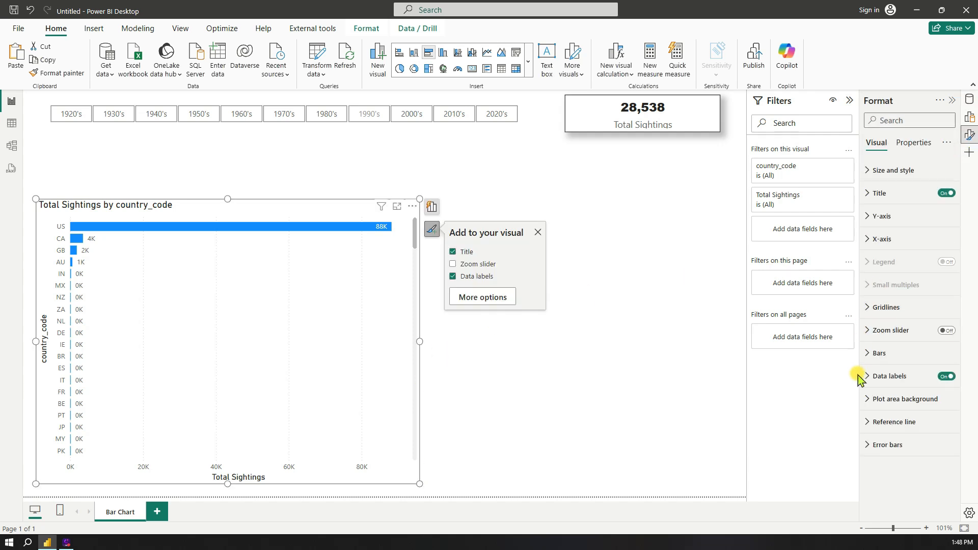
left_click(873, 377)
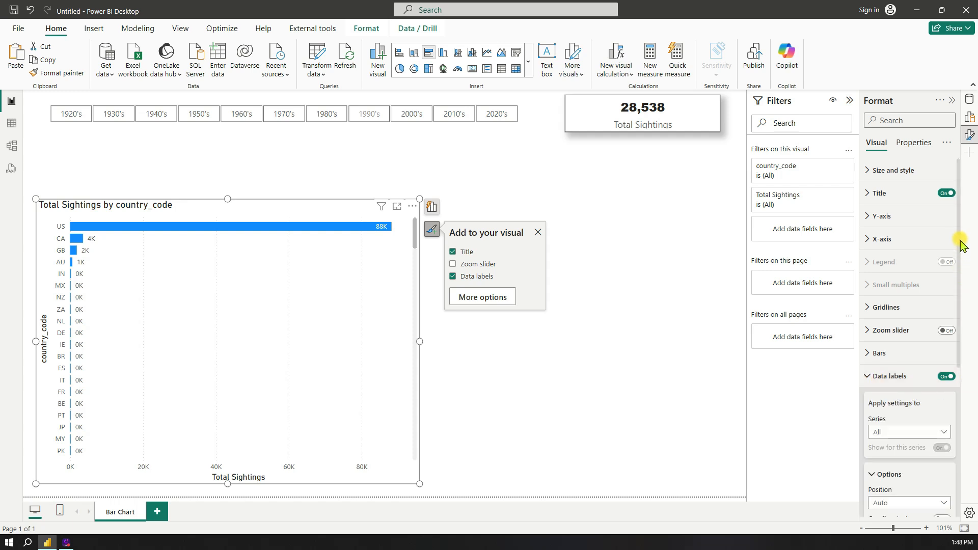
scroll(947, 424, "down", 4)
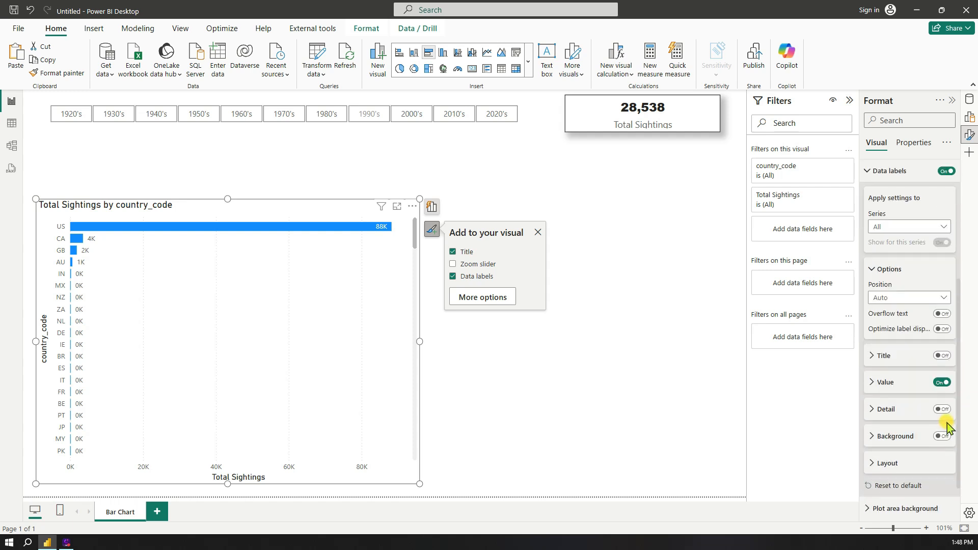
scroll(947, 417, "down", 1)
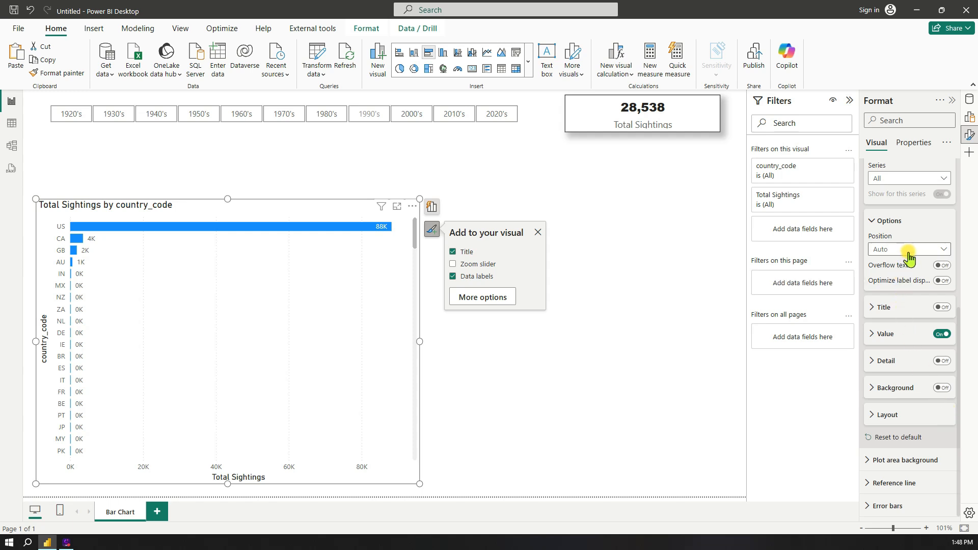
left_click(876, 335)
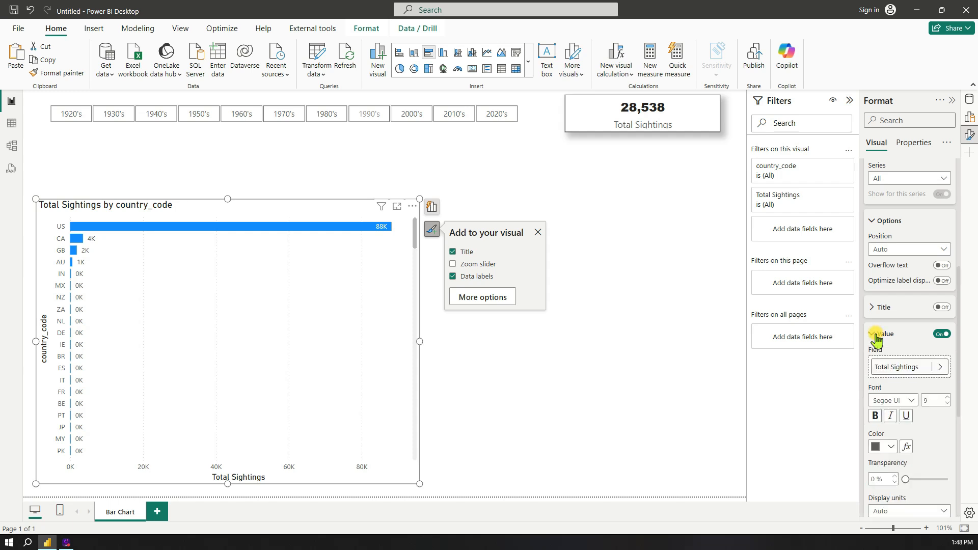
left_click(926, 511)
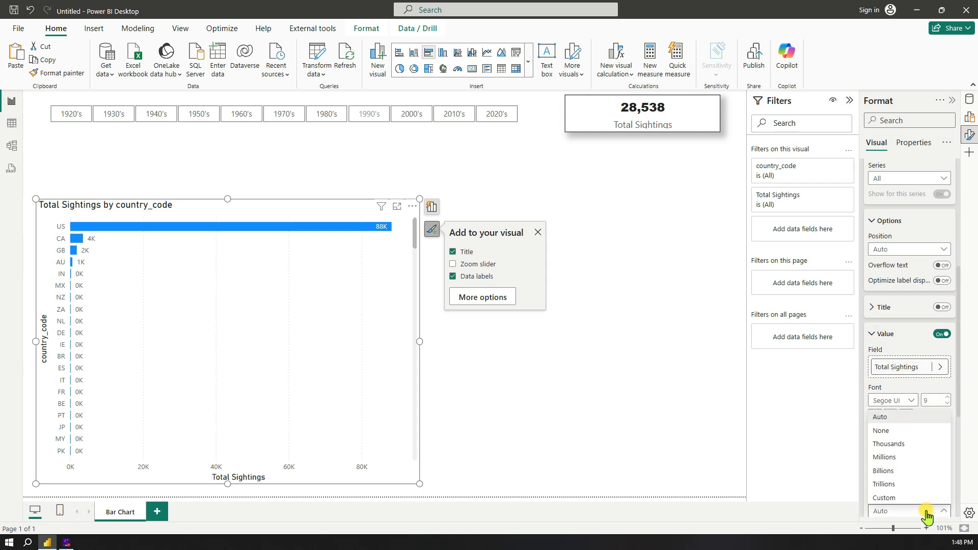
left_click(888, 432)
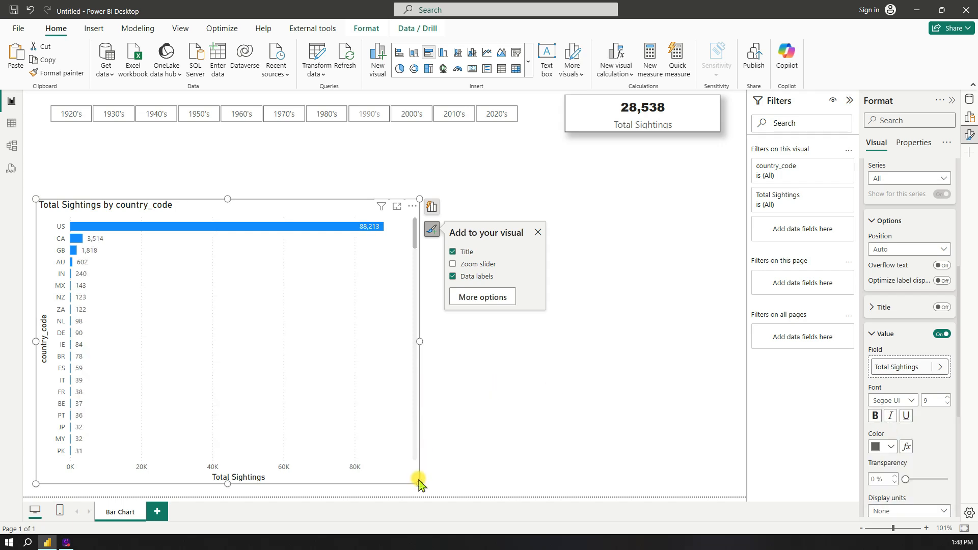
left_click_drag(419, 480, 417, 475)
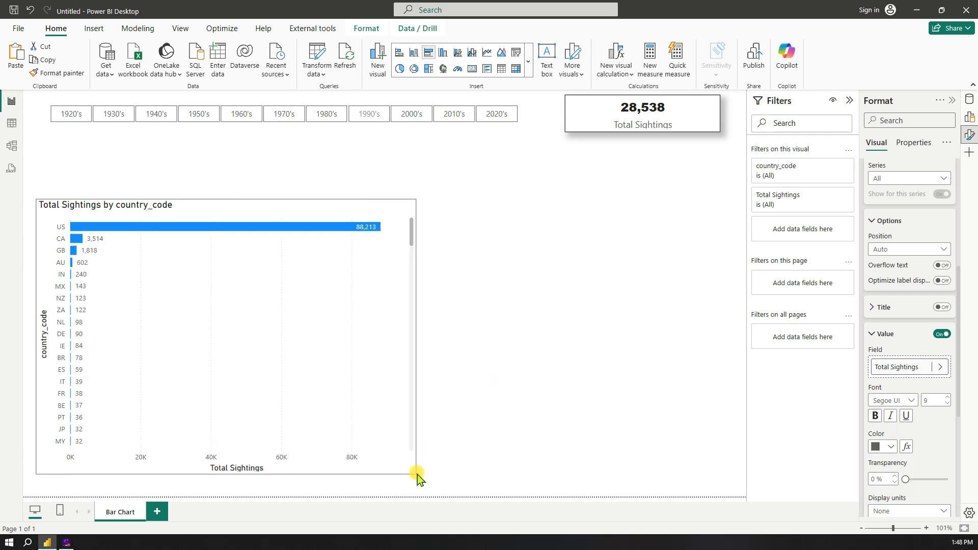
left_click(480, 373)
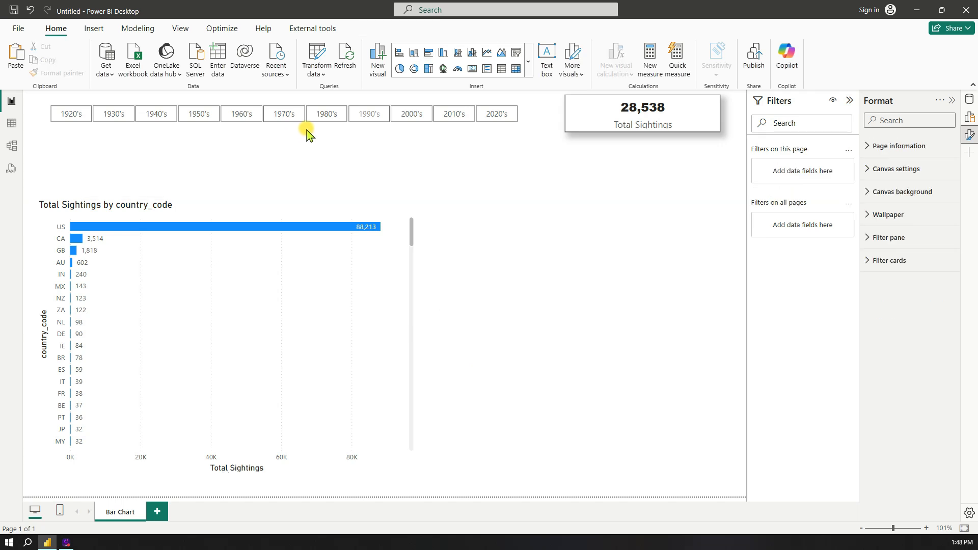
Step: Filter the page to 1970's with the Decade Bin slicer, and clear the slicer selection again
left_click(213, 116)
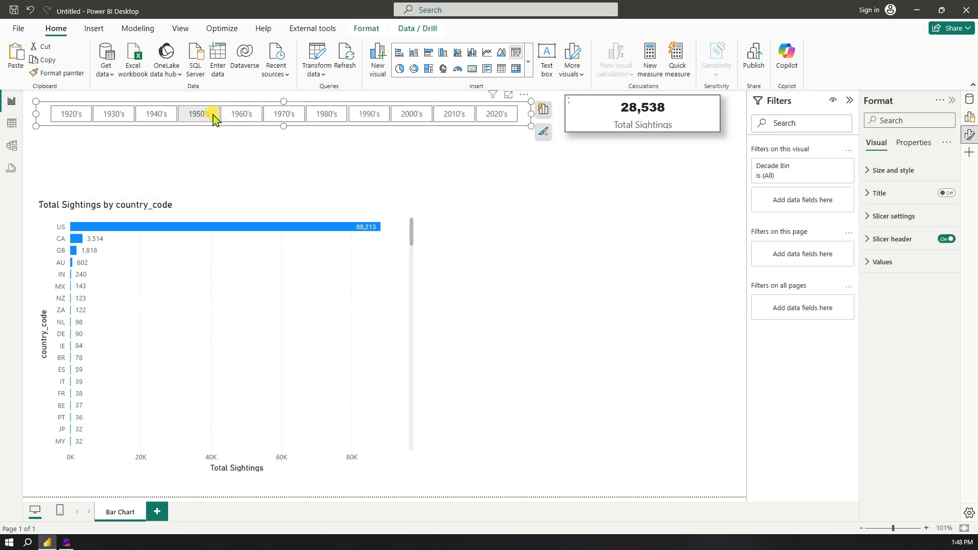
left_click(278, 122)
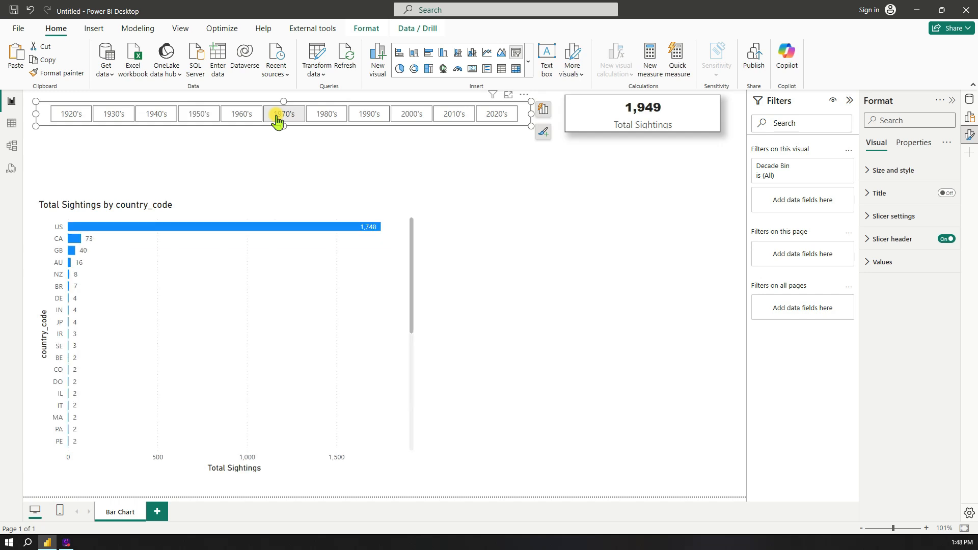
left_click(278, 121)
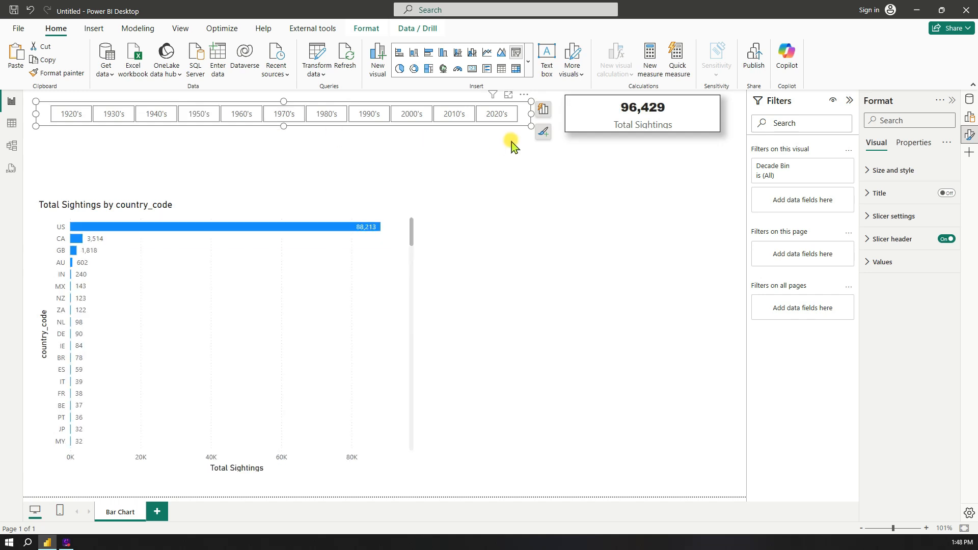
left_click(514, 166)
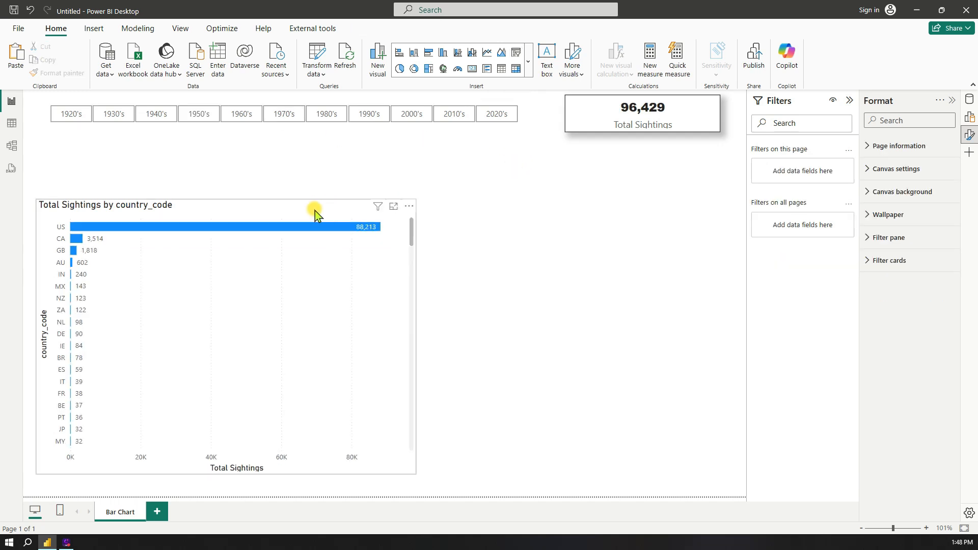
Step: Copy the Total Sightings card's formatting onto the bar chart, and the bar chart's formatting onto the Decade Bin slicer, with Format Painter
left_click(569, 129)
left_click(49, 75)
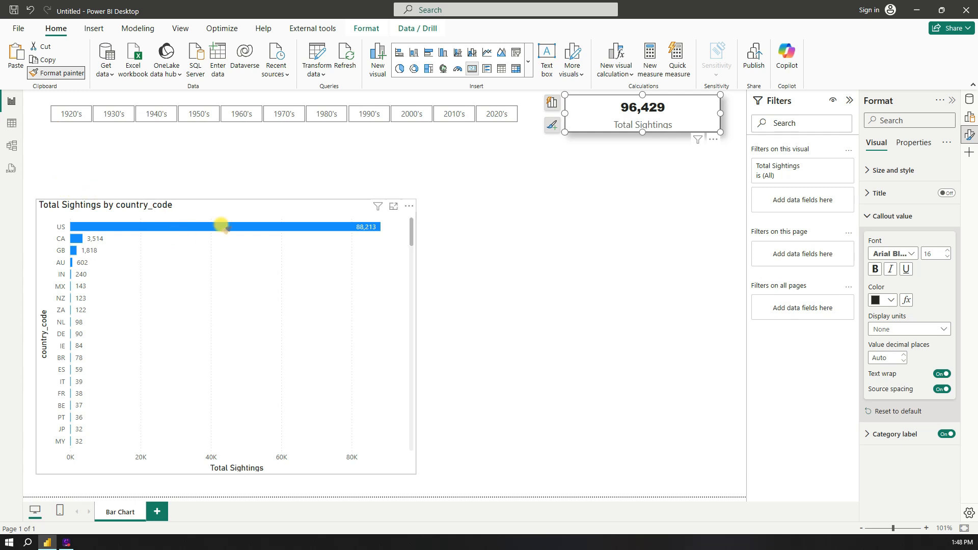
left_click(237, 210)
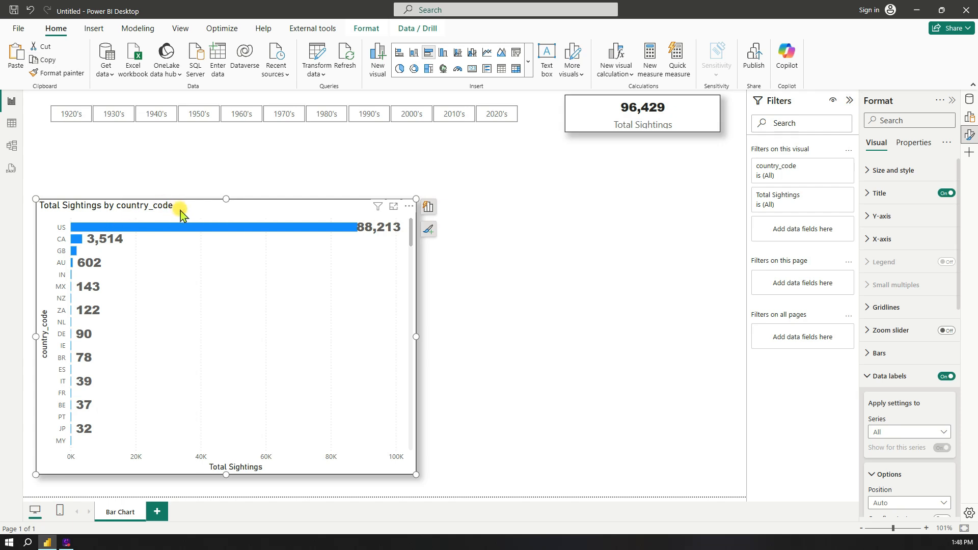
left_click(66, 76)
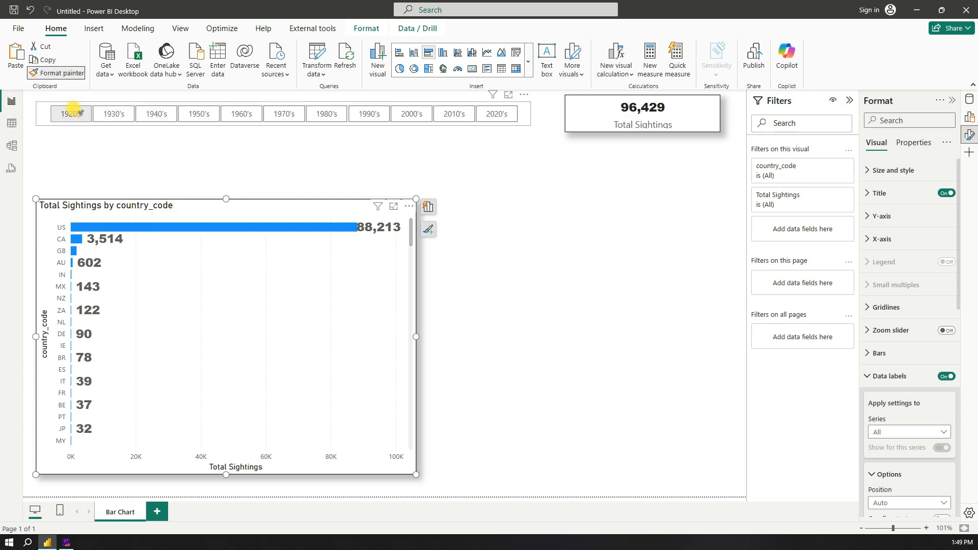
left_click(43, 108)
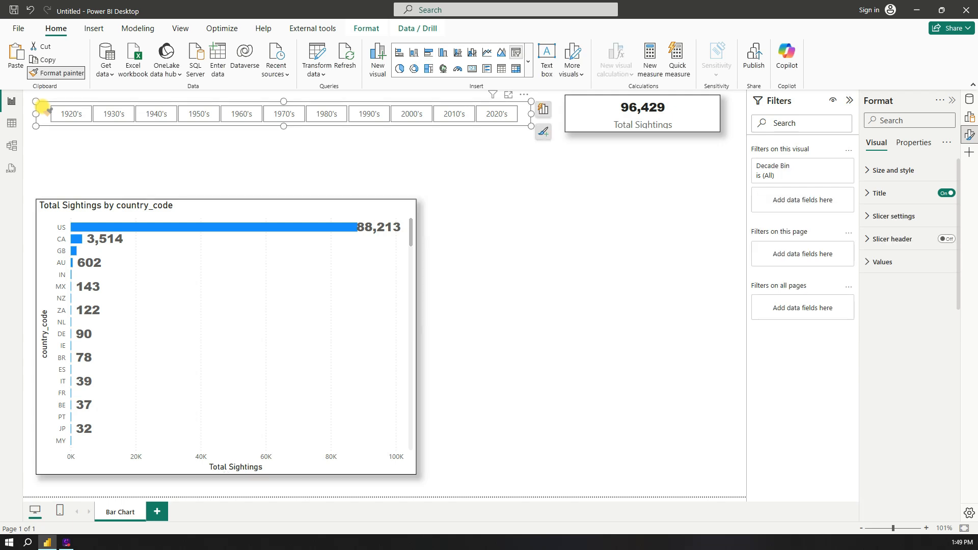
left_click(118, 190)
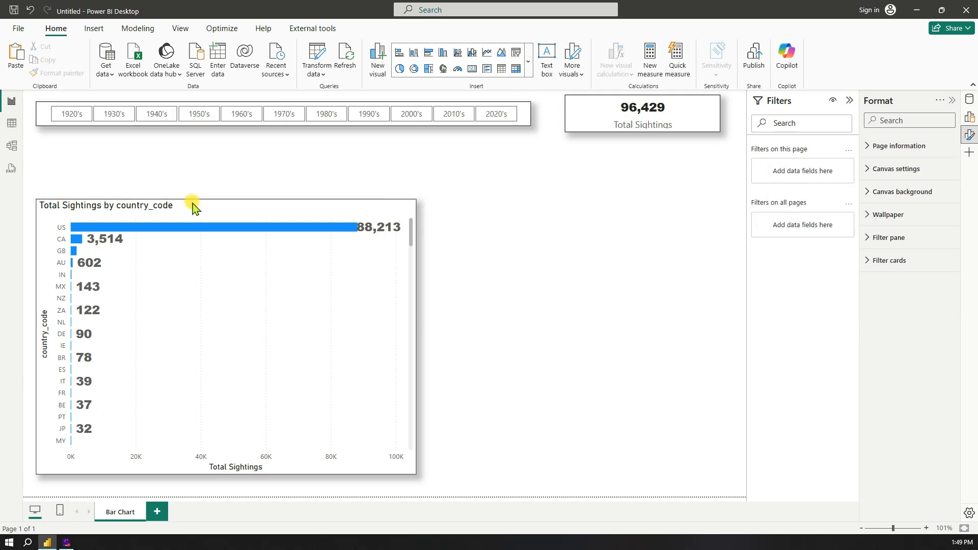
Step: Extend the bar chart upward to just below the Decade Bin slicer and make it slightly narrower
left_click(219, 204)
left_click_drag(220, 203, 228, 154)
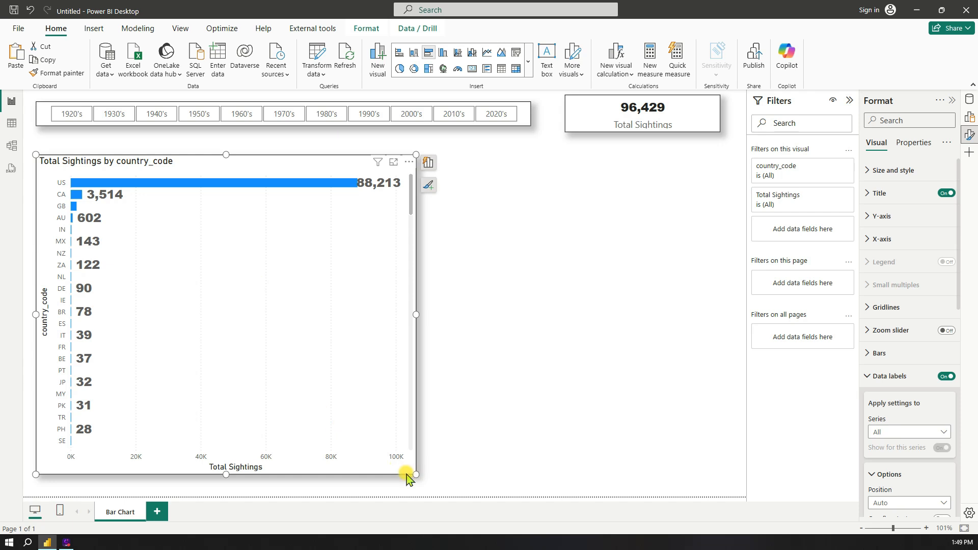
left_click_drag(407, 475, 393, 472)
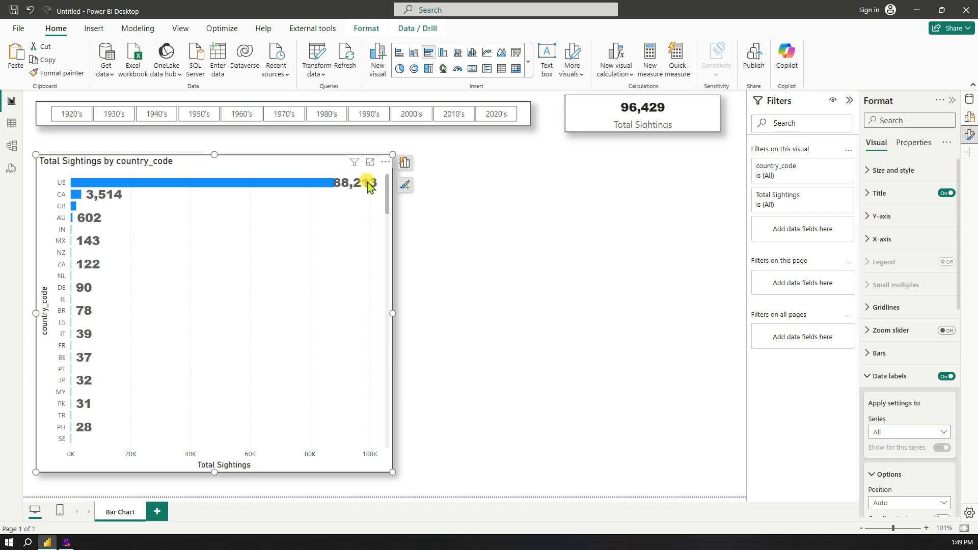
left_click(385, 162)
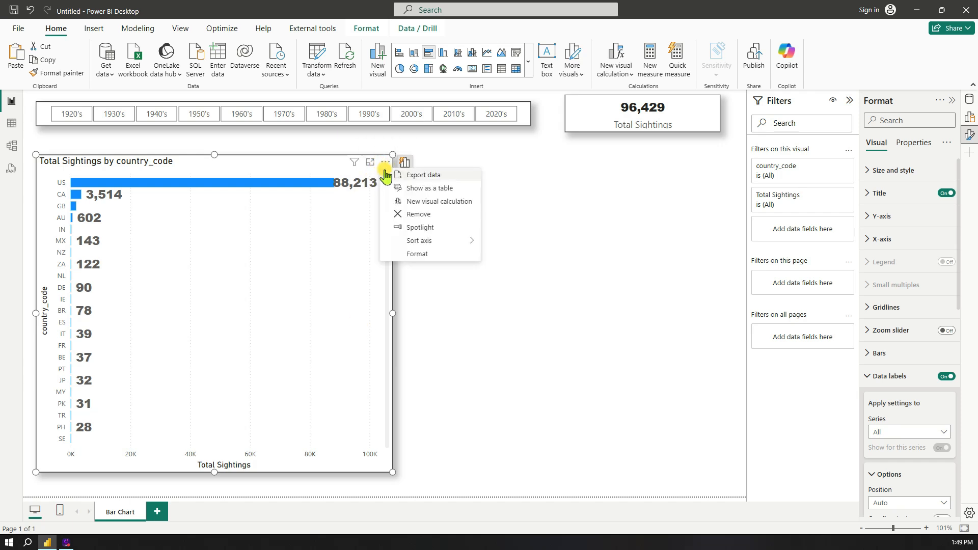
mouse_move(416, 241)
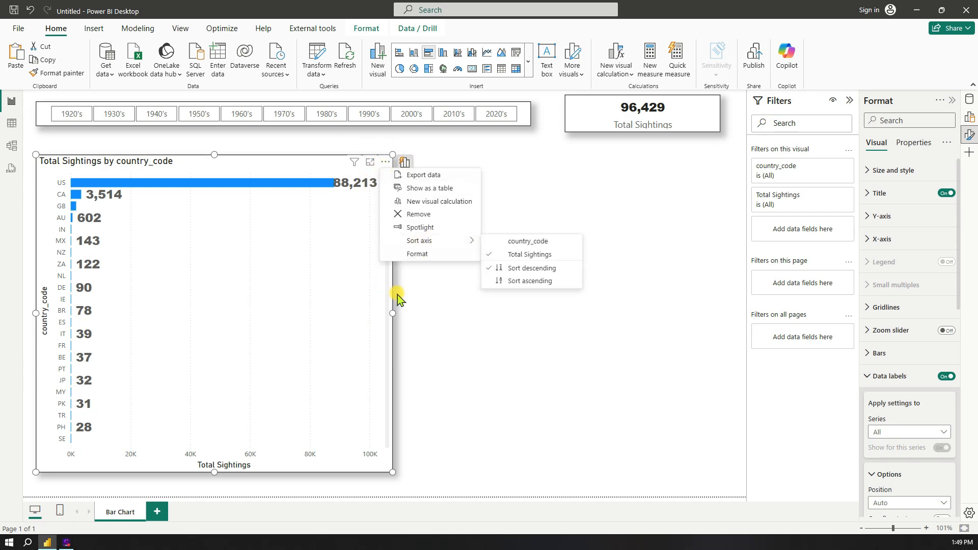
left_click(416, 302)
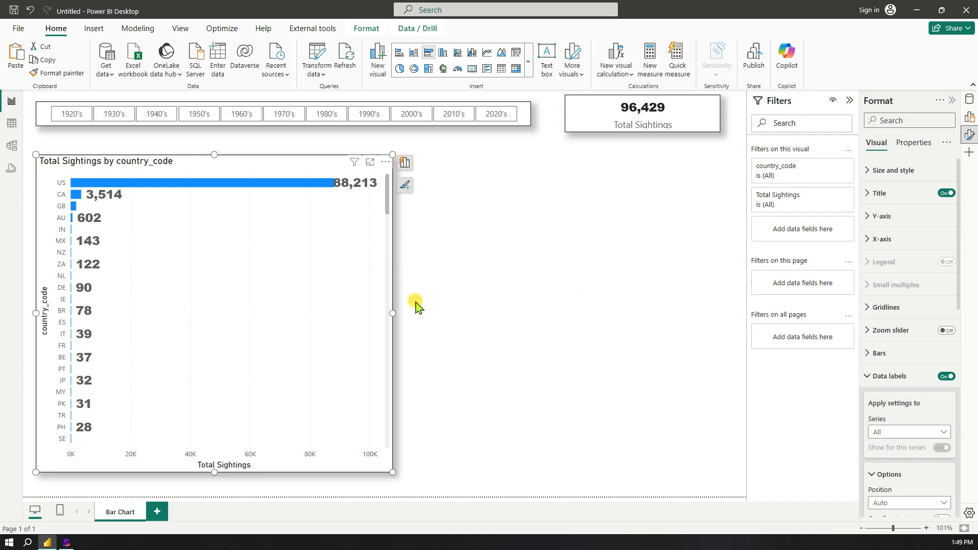
Step: Duplicate the country_code bar chart, place the copy beside the original, and narrow it to leave a gap between the two
right_click(345, 253)
mouse_move(369, 328)
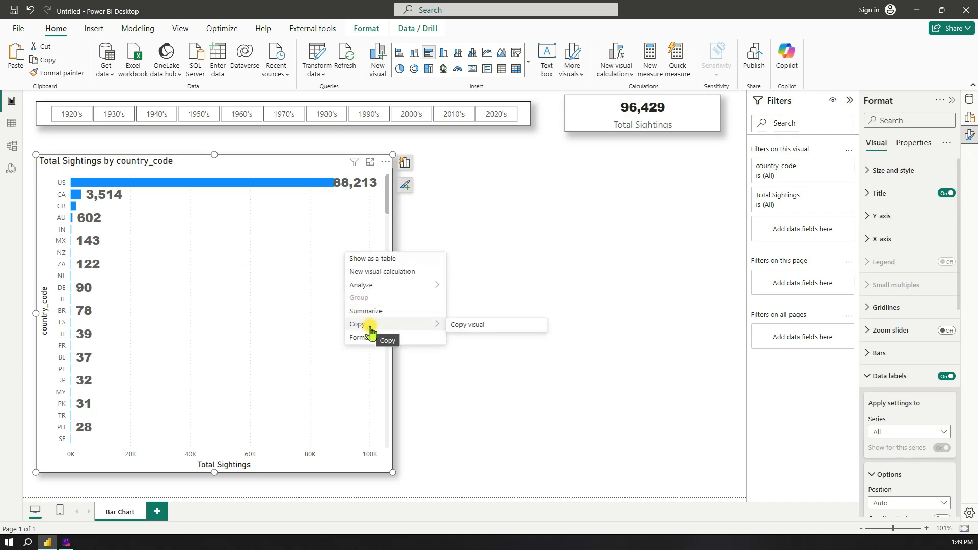
left_click(467, 325)
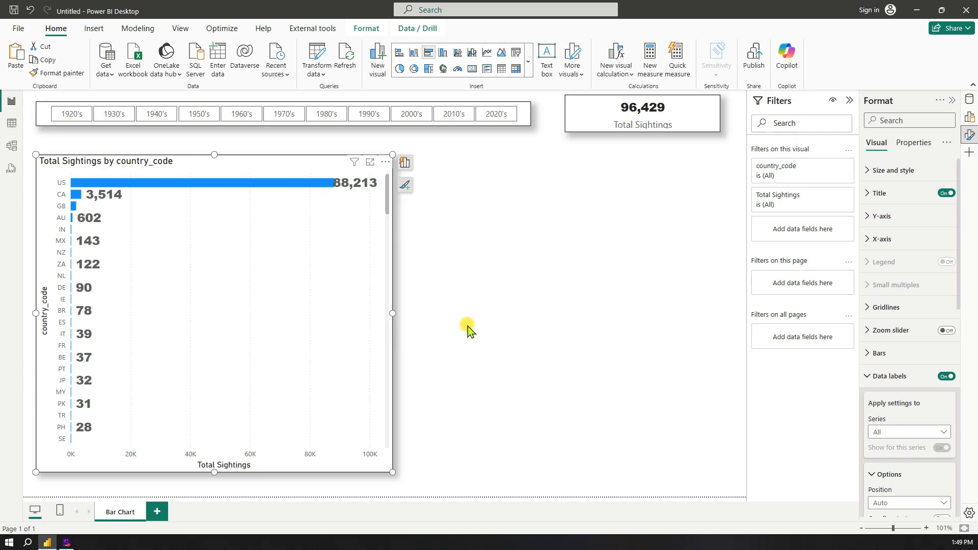
right_click(380, 273)
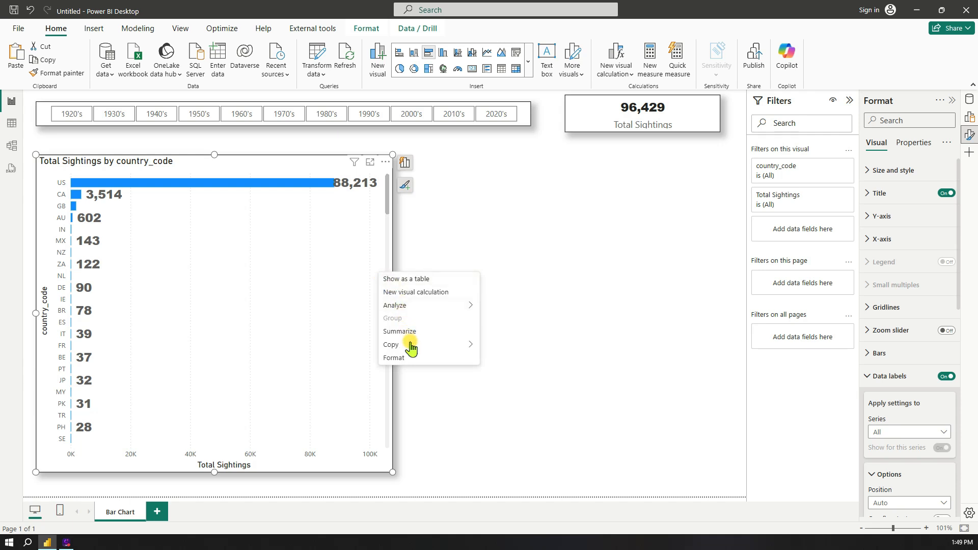
left_click(436, 224)
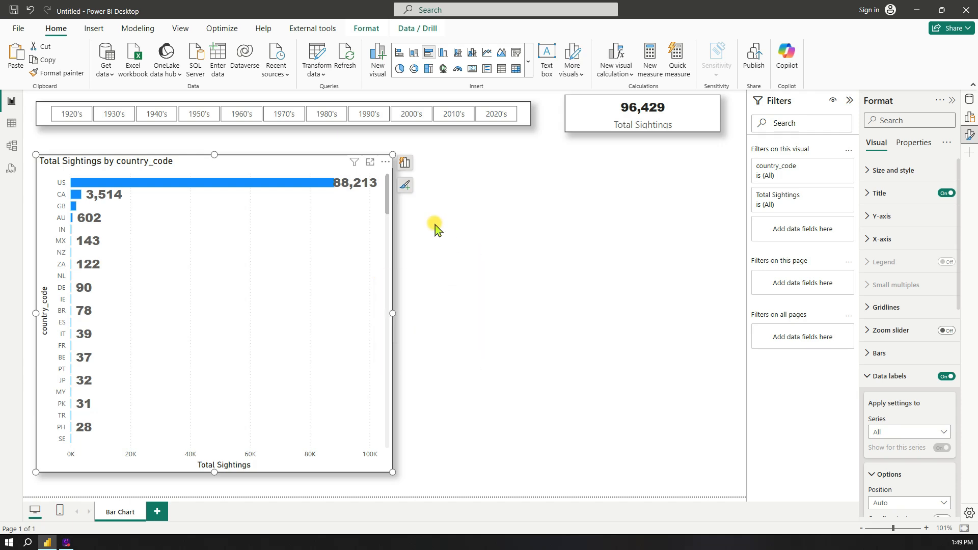
right_click(435, 224)
left_click(451, 233)
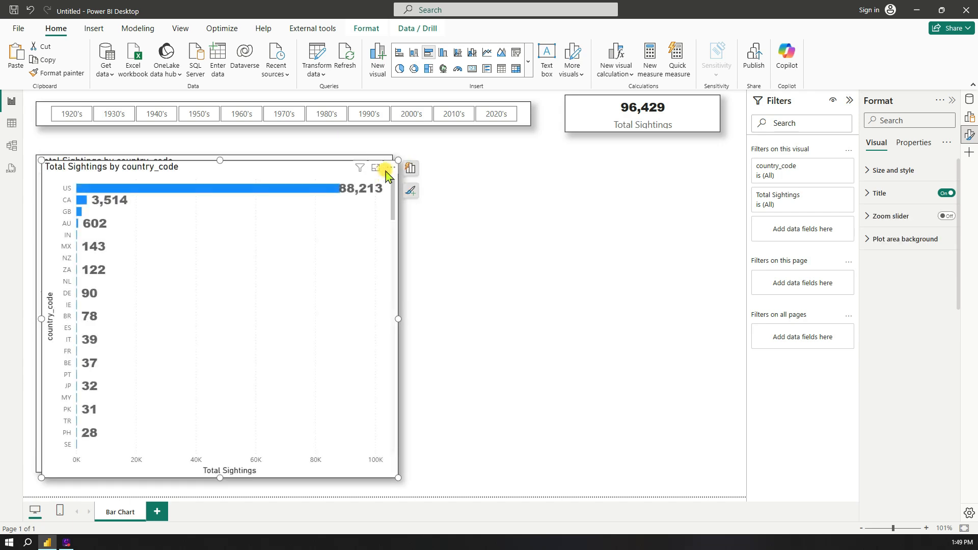
left_click_drag(389, 173, 732, 168)
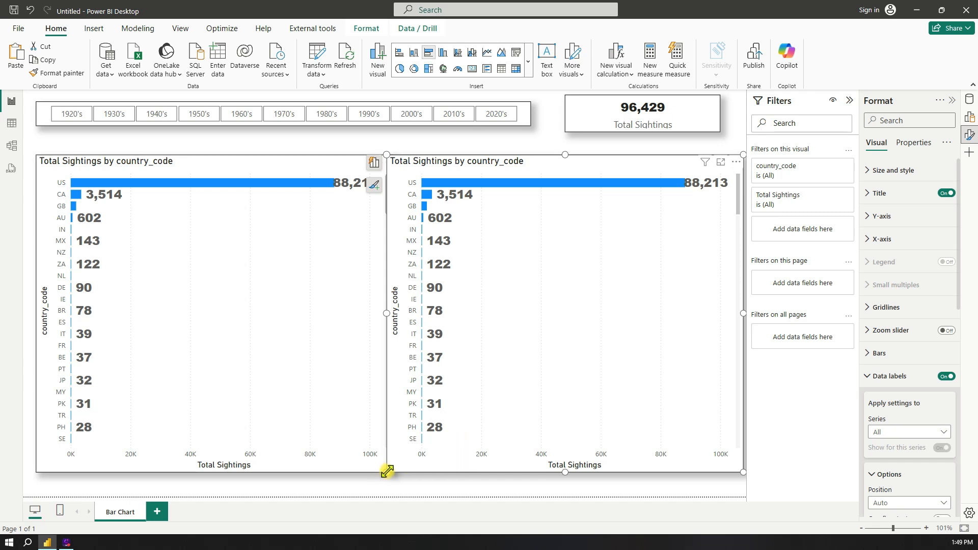
left_click_drag(408, 467, 431, 473)
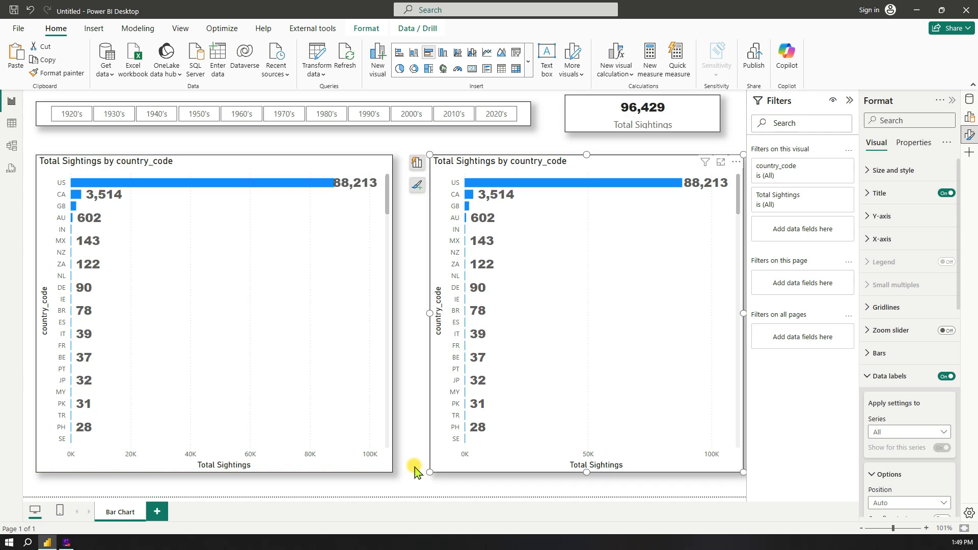
Step: Replace country_code with the shape field on the Y-axis of the copied bar chart
left_click(418, 167)
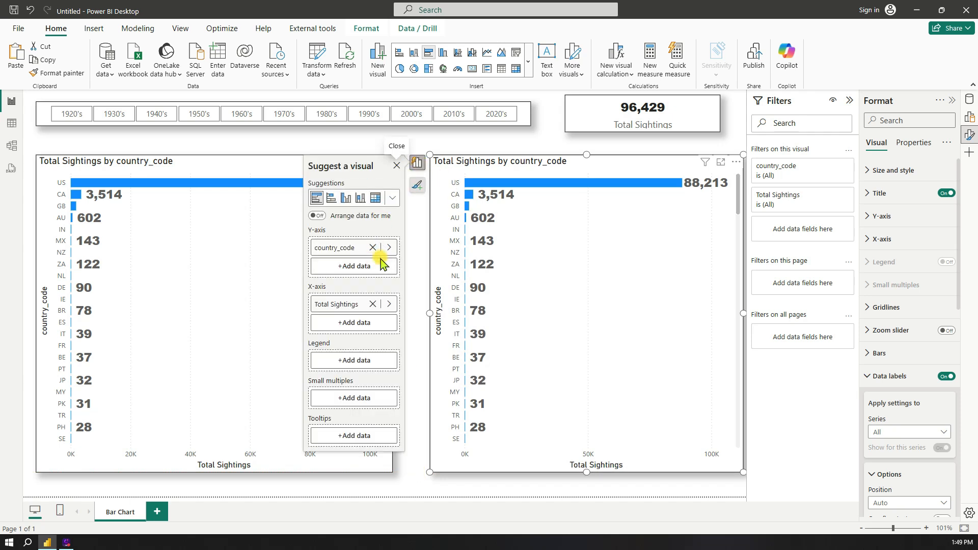
left_click(388, 249)
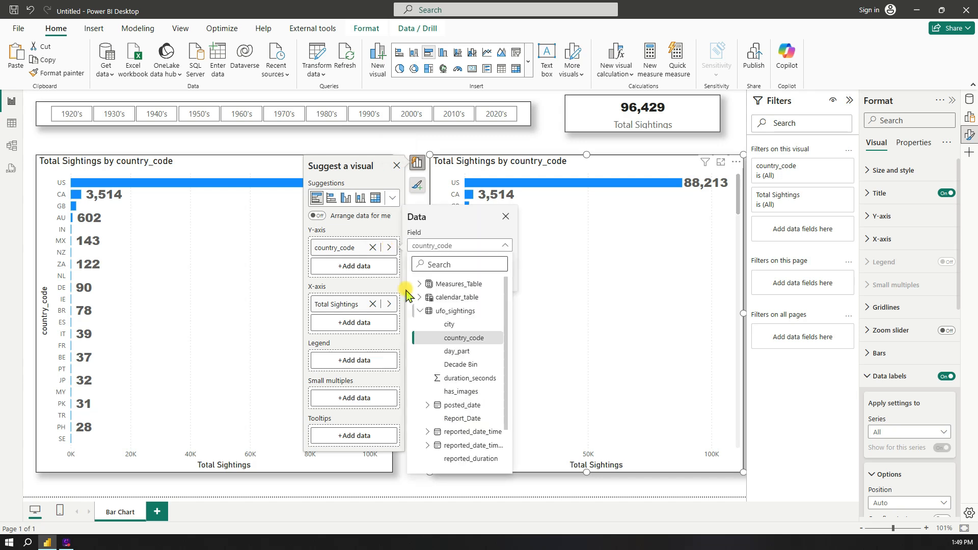
left_click_drag(506, 319, 506, 349)
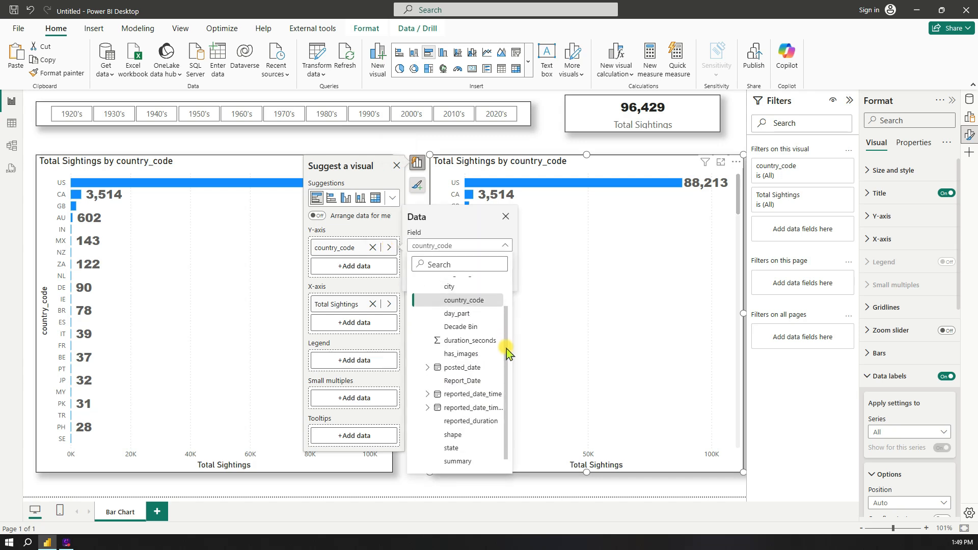
left_click(453, 436)
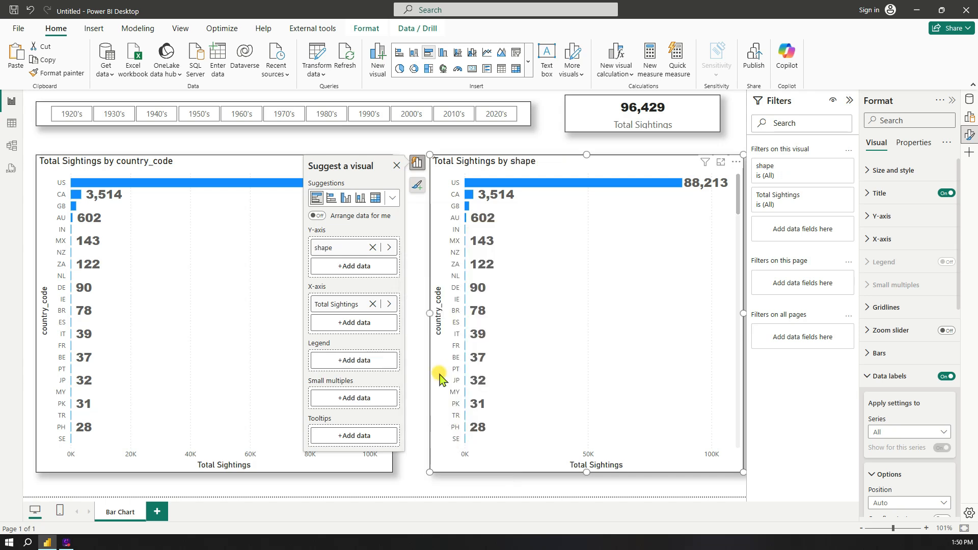
left_click(397, 166)
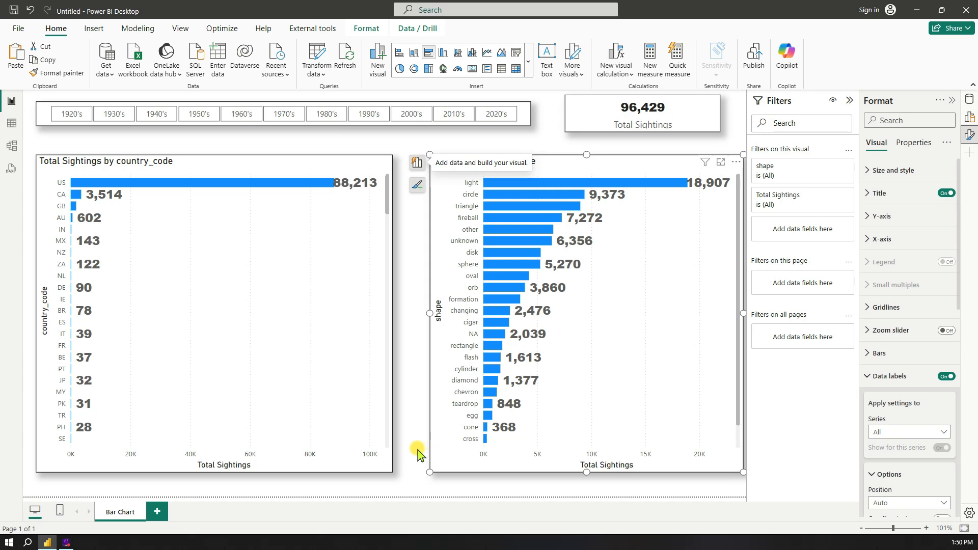
Step: Test both bar charts by filtering through the 1990's, 2000's and 2010's in the decade slicer, and clear the selection
left_click(362, 147)
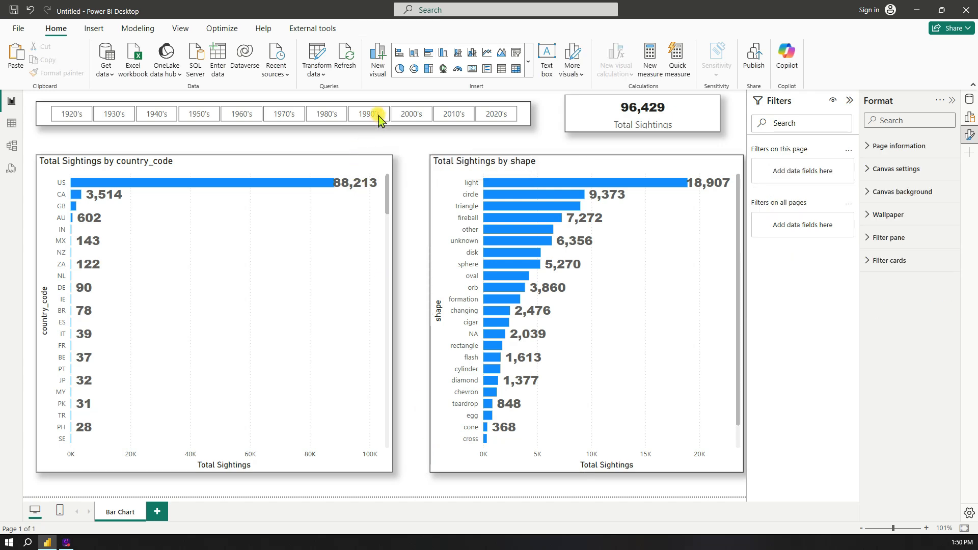
left_click(415, 117)
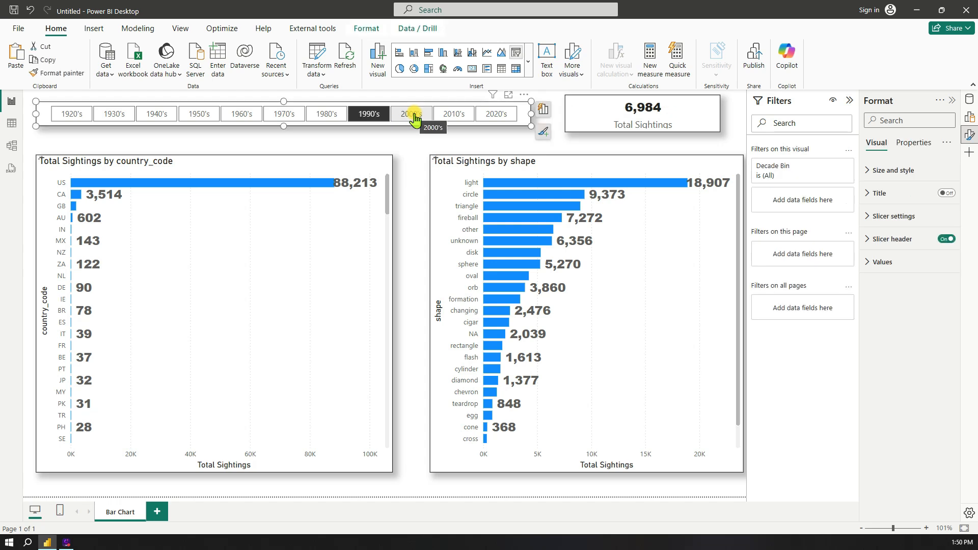
left_click(414, 117)
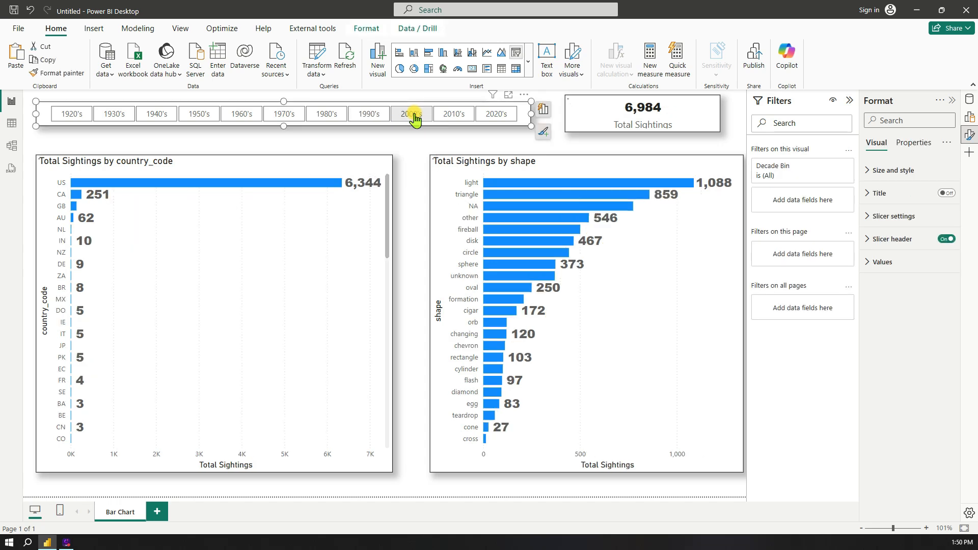
left_click(452, 116)
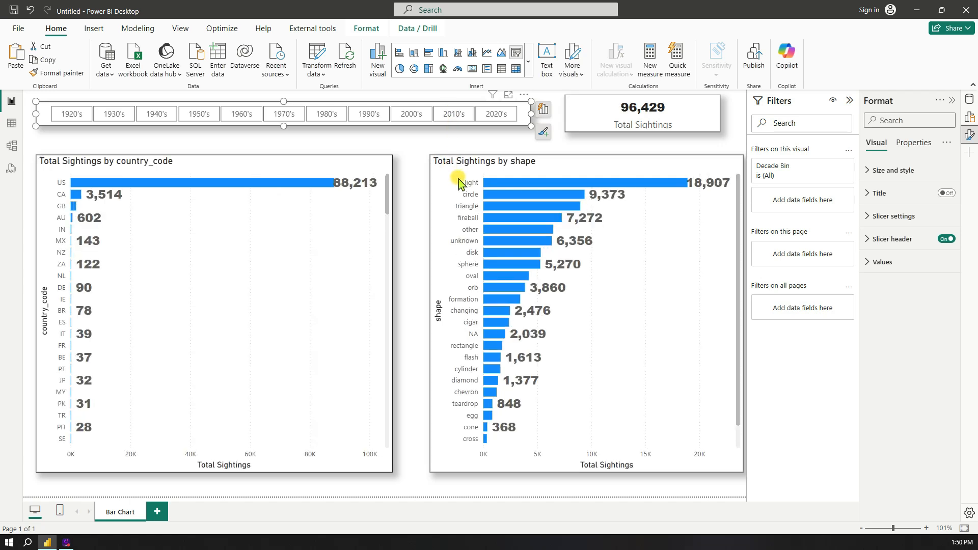
Step: Color the shape chart's bars with a Total Sightings gradient that includes a yellow middle color, and turn off the chart's legend
left_click(550, 163)
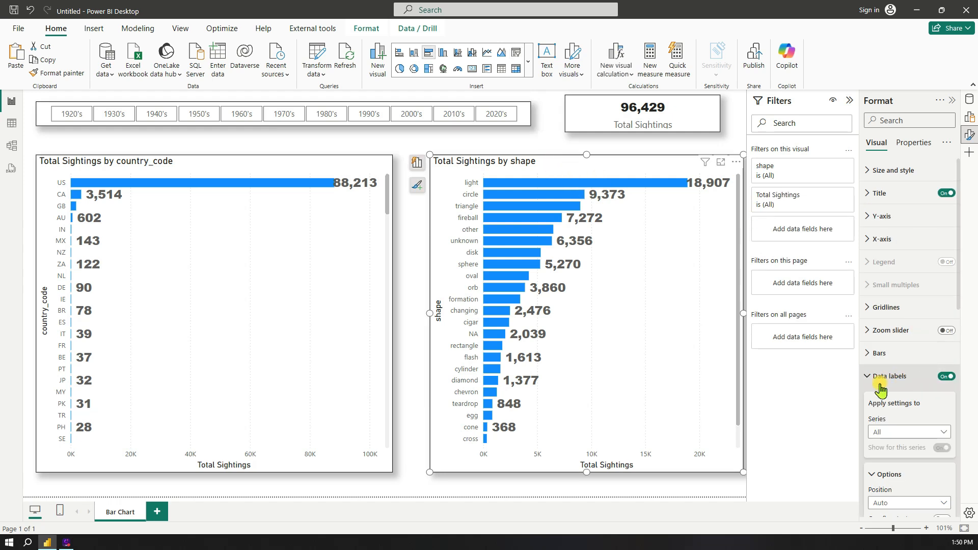
left_click(870, 356)
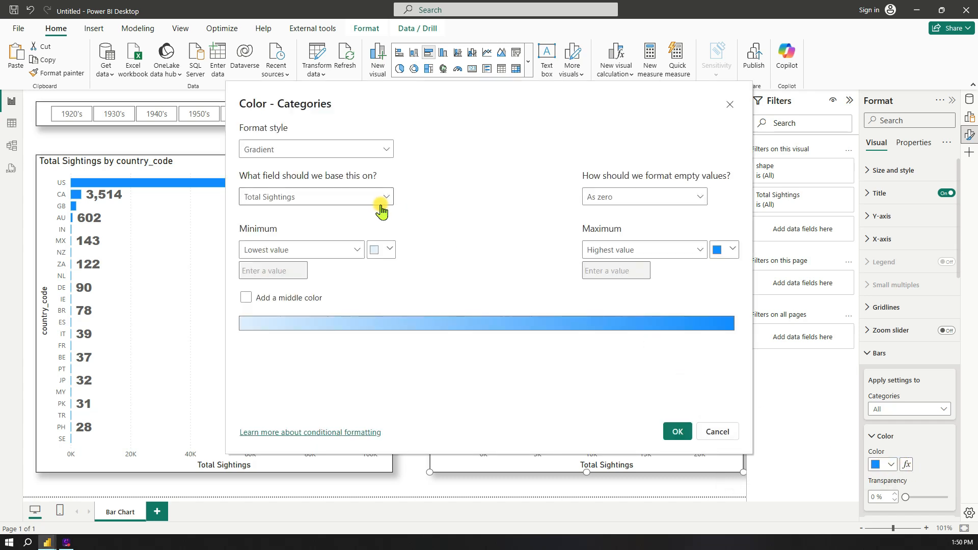
left_click(328, 151)
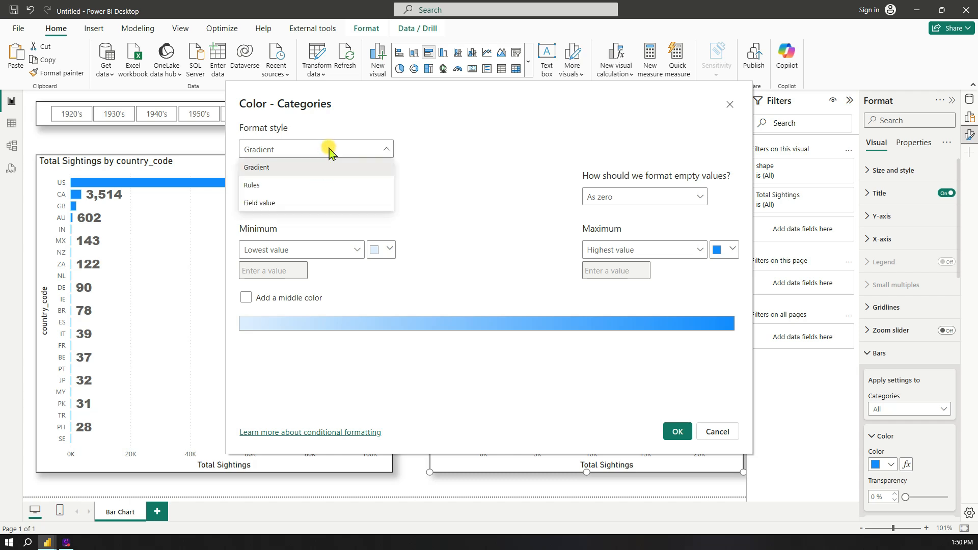
left_click(306, 167)
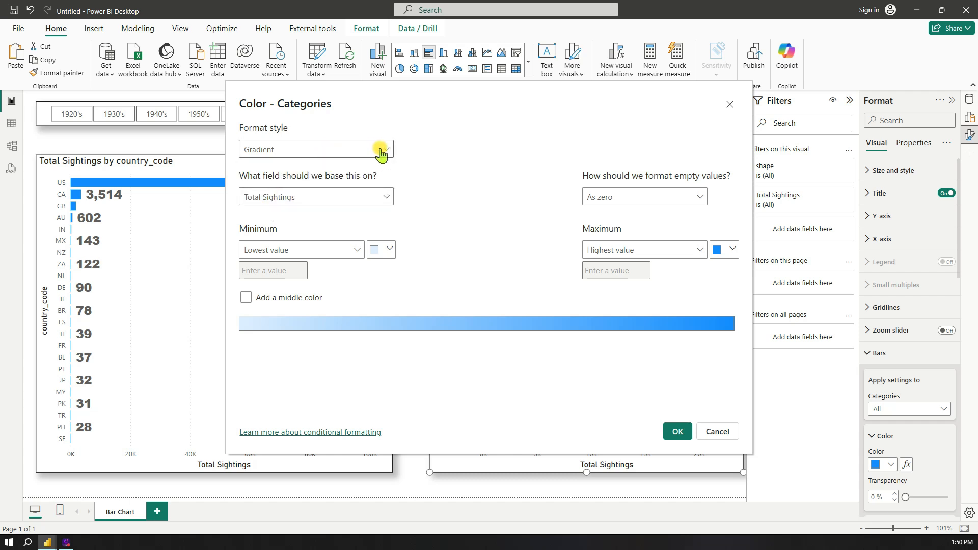
left_click(388, 252)
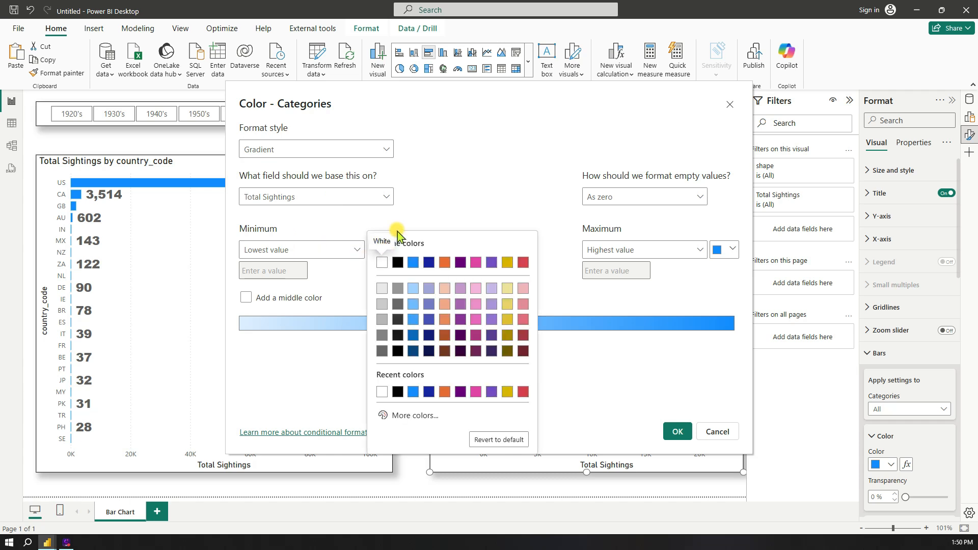
left_click(406, 218)
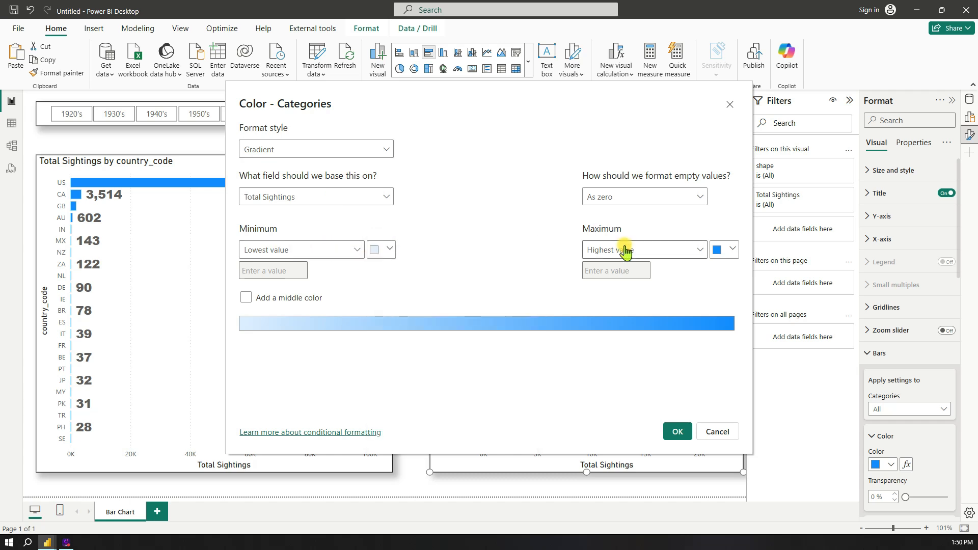
left_click(246, 298)
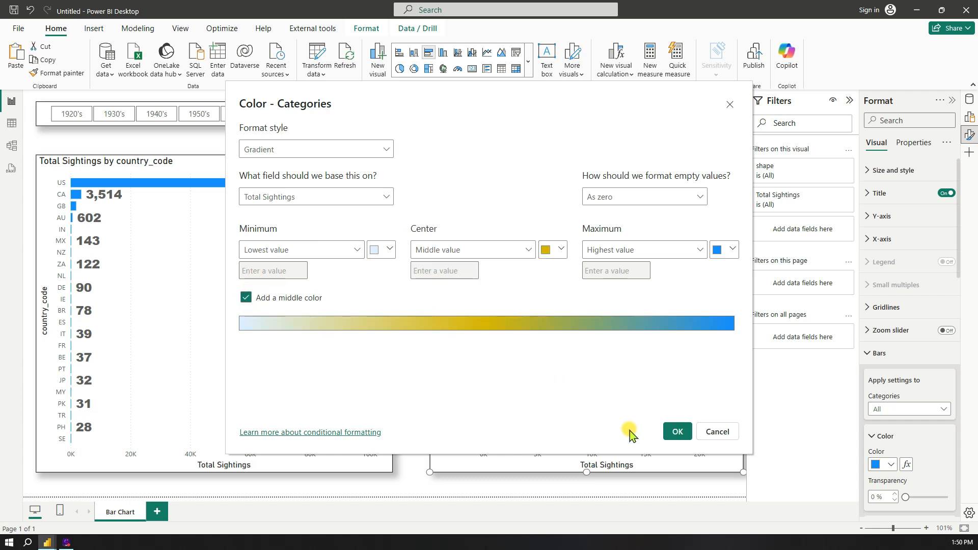
left_click(674, 433)
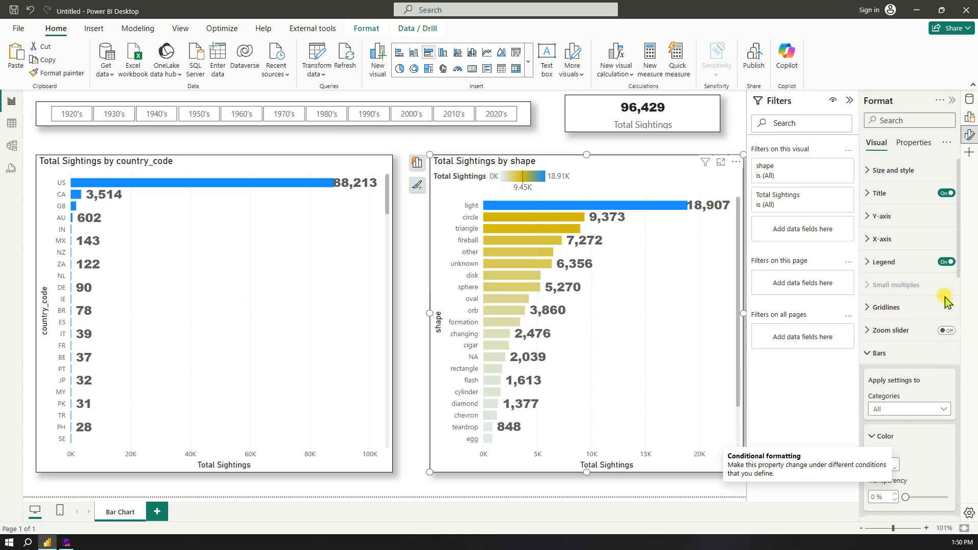
left_click(947, 262)
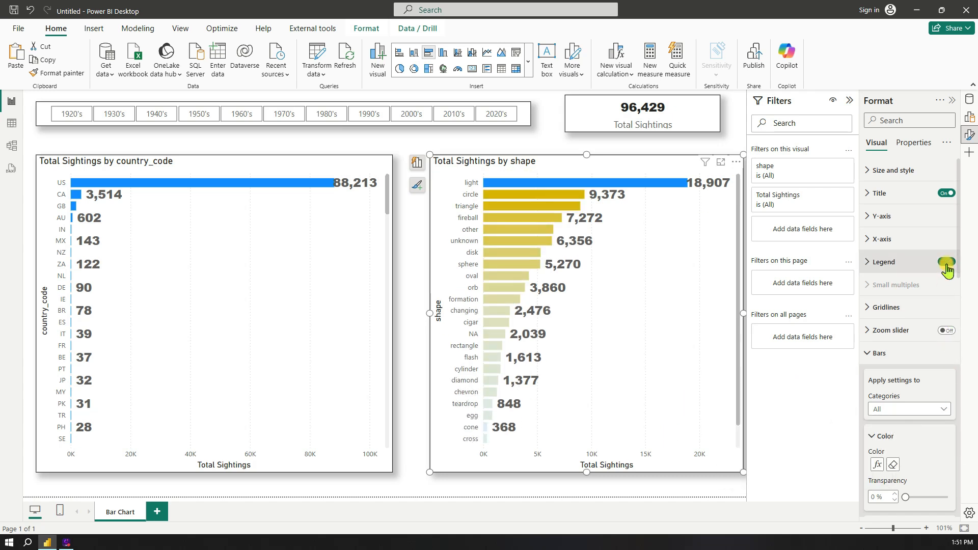
Step: Narrow the shape chart to align with the outer edge of the Total Sightings card, and collapse the Filters pane
left_click_drag(743, 469, 721, 473)
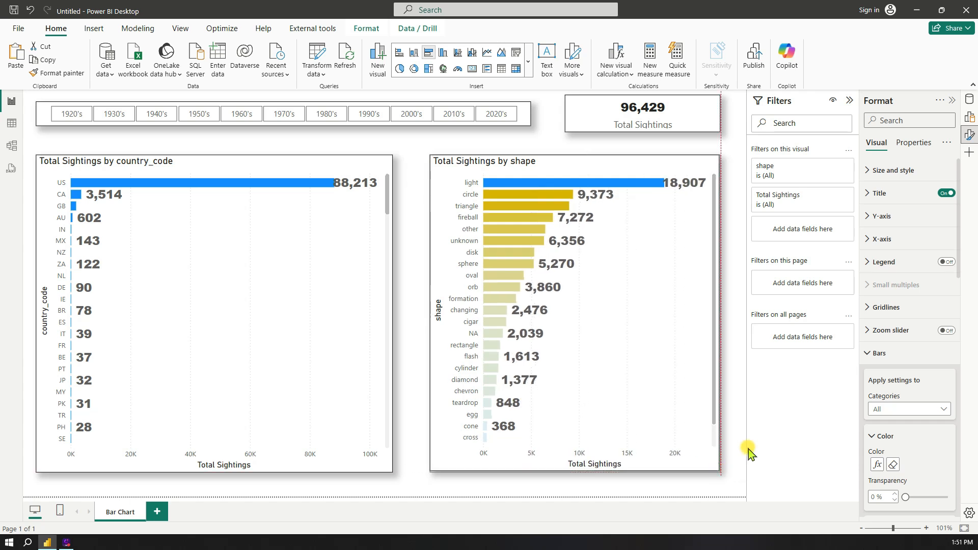
left_click(850, 102)
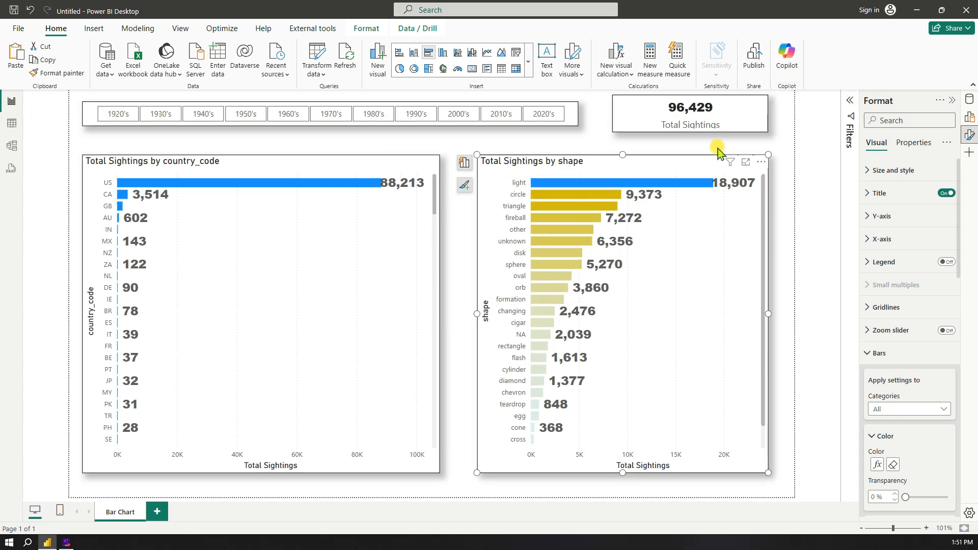
left_click(423, 143)
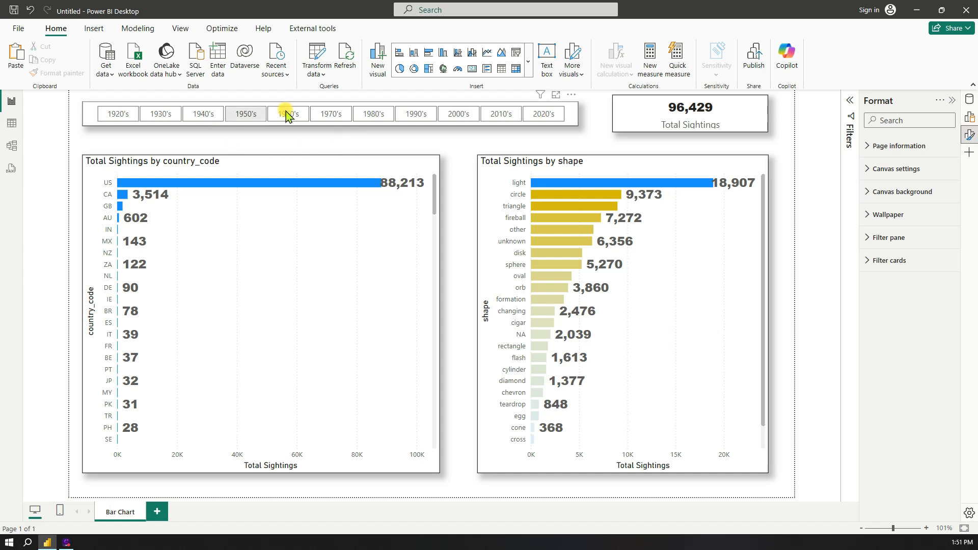
Step: Check the shape chart's gradient for the 1990's, 2000's and 2010's with the decade slicer, and clear the filter
left_click(418, 115)
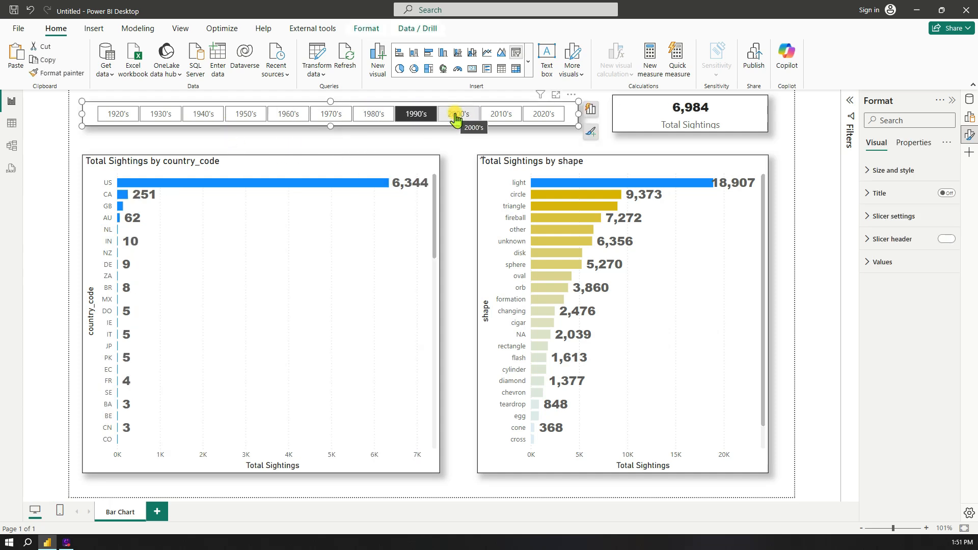
left_click(455, 115)
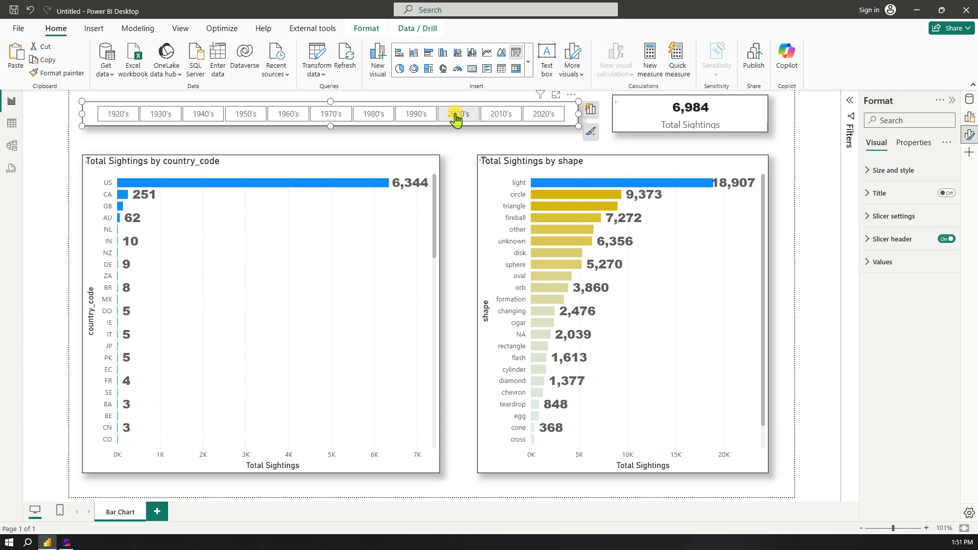
left_click(493, 118)
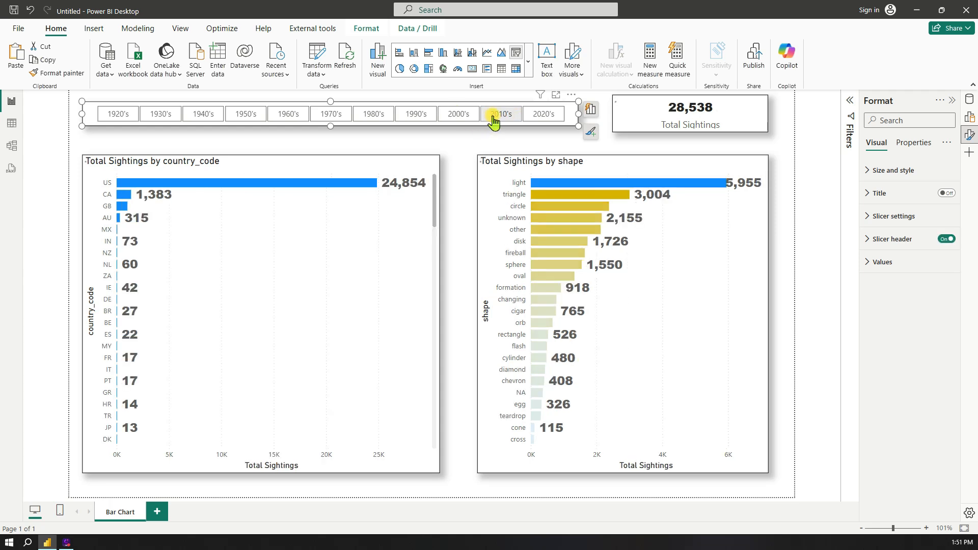
left_click(436, 136)
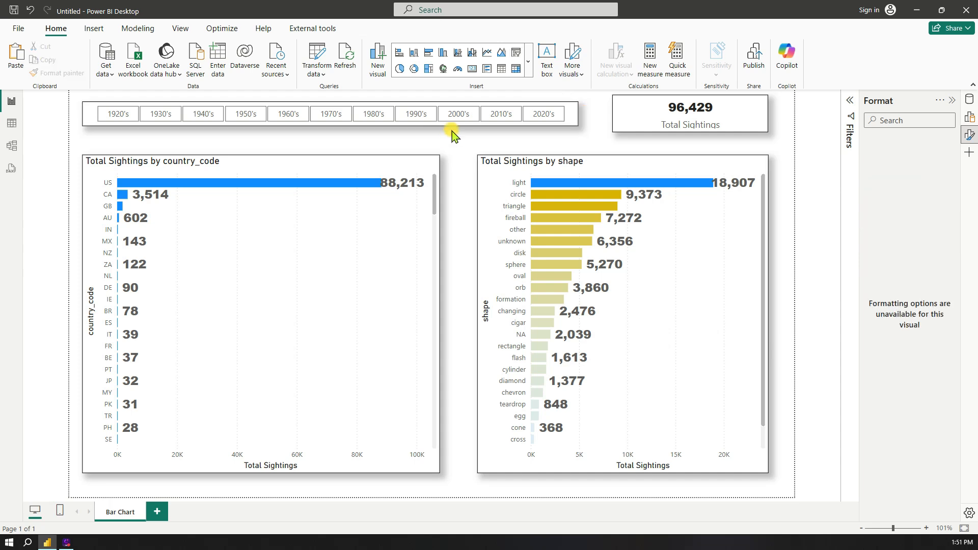